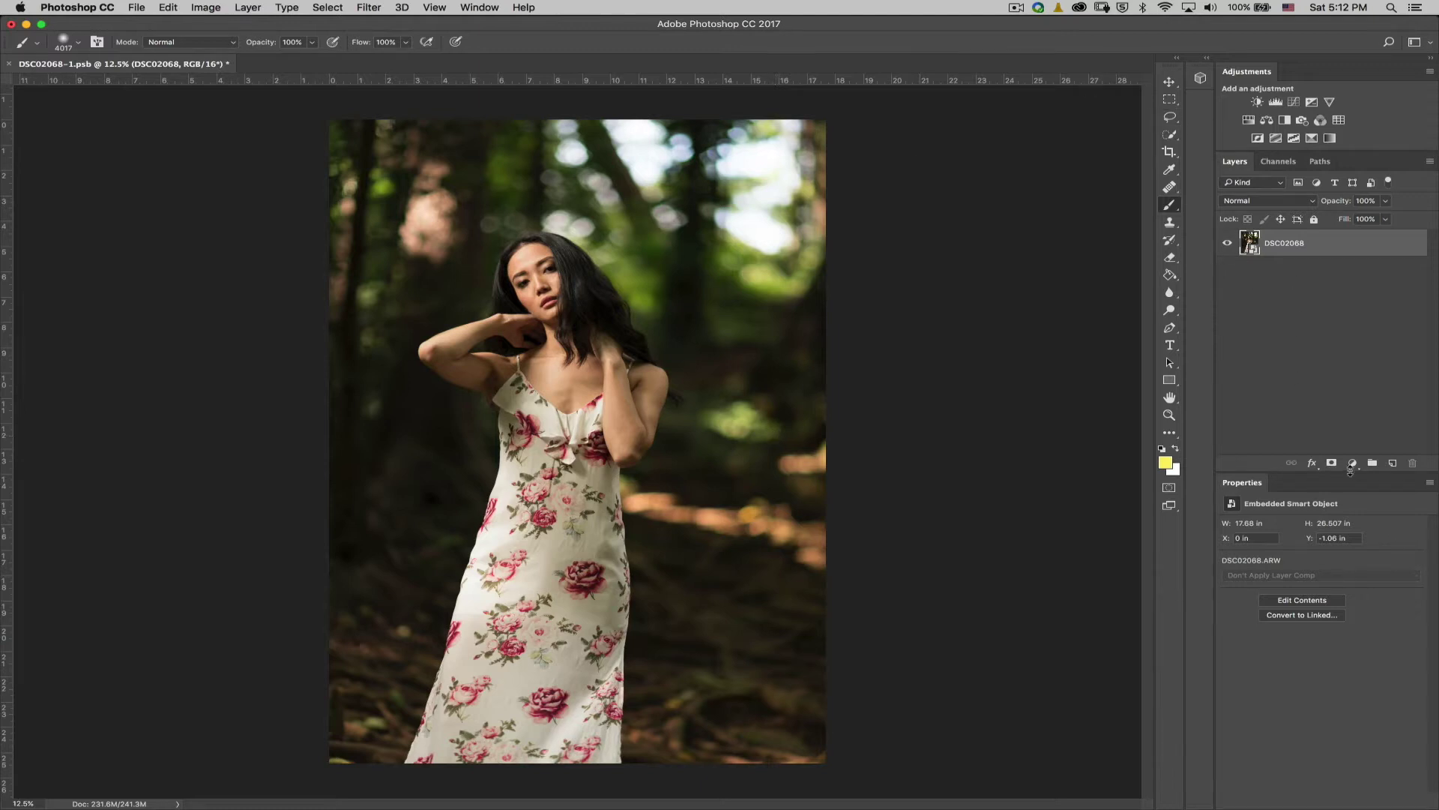
Step: Add a Color Balance layer with Midtones Yellow–Blue at -18, and shrink the brush to 600
{"action": "left_click", "coordinate": [1353, 462]}
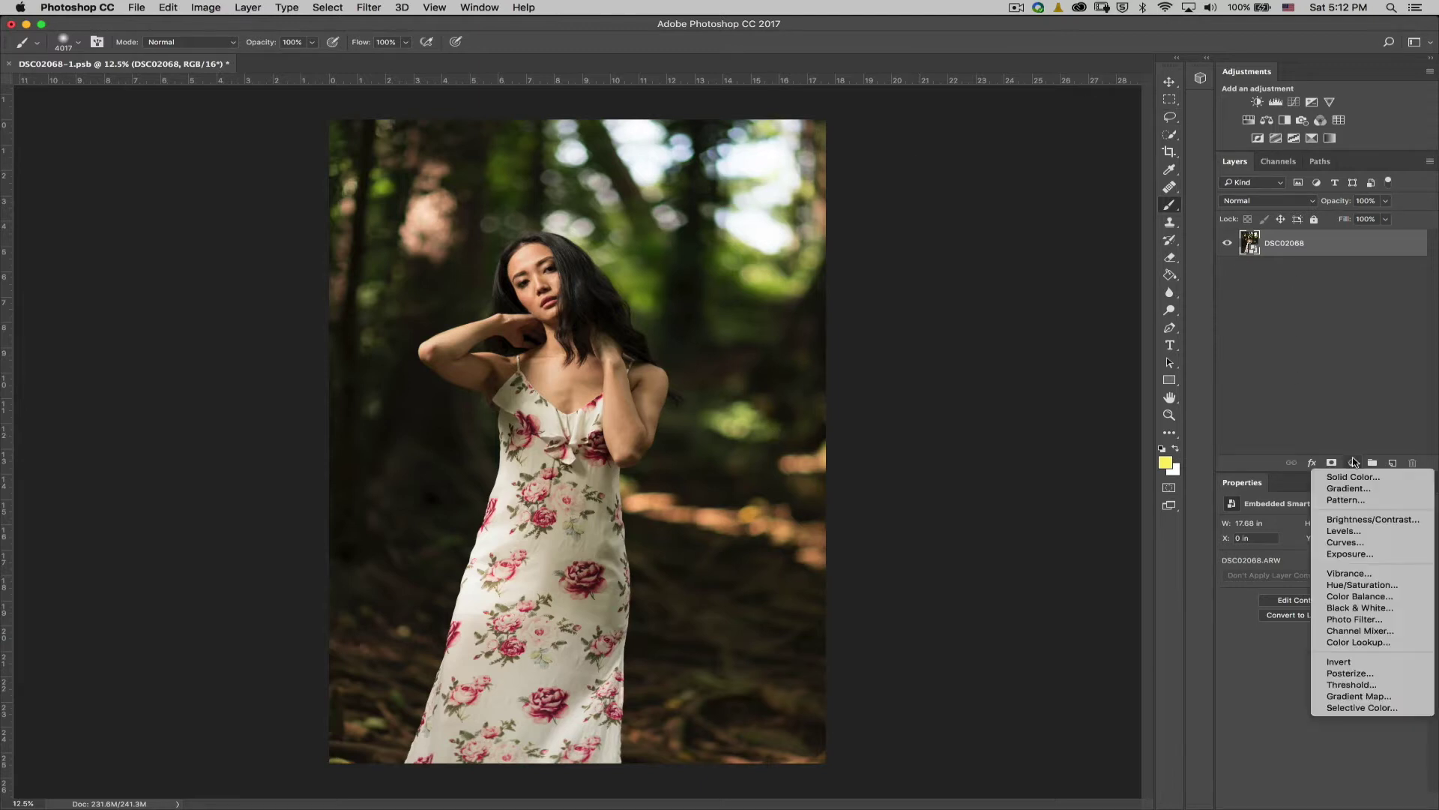
{"action": "left_click", "coordinate": [1352, 597]}
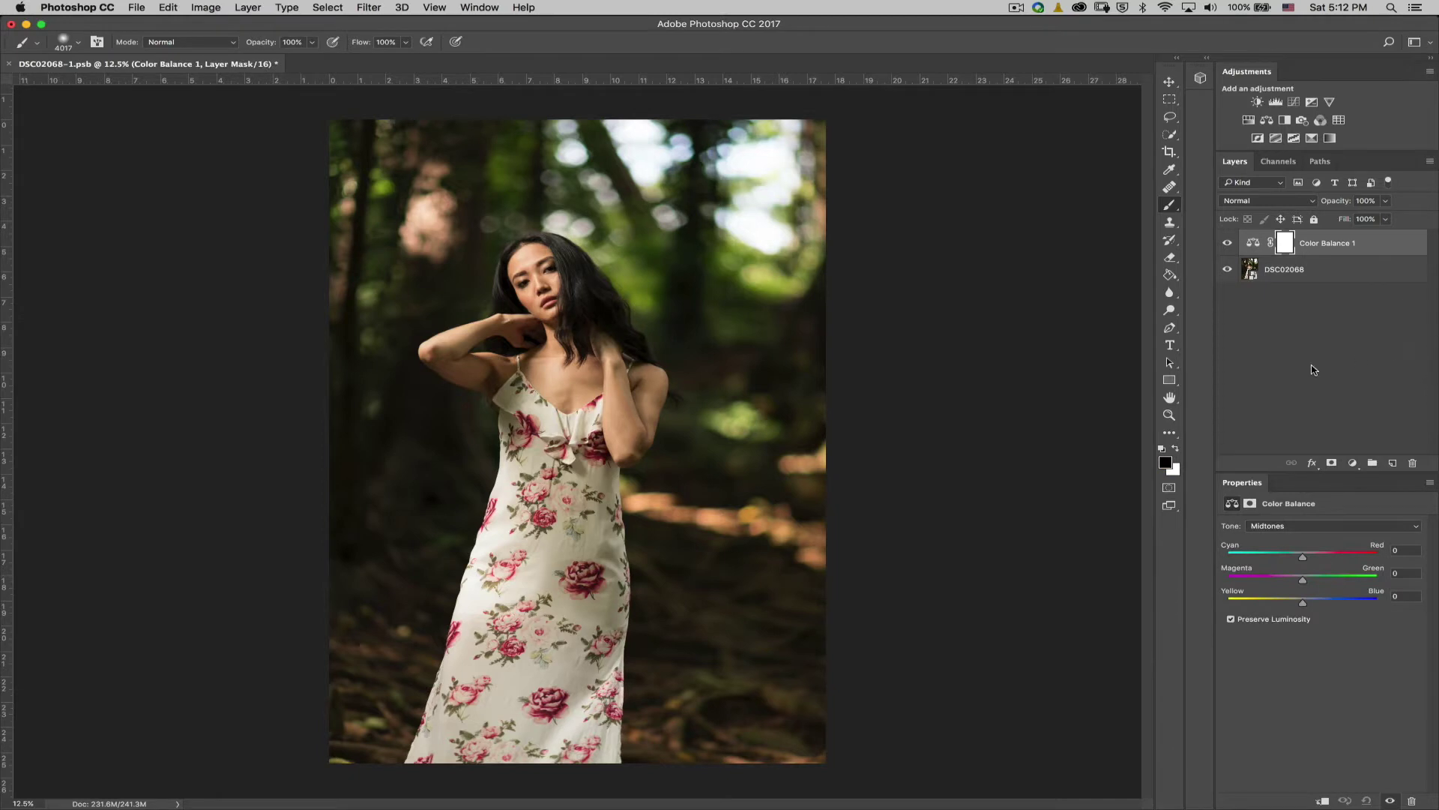
{"action": "left_click", "coordinate": [1304, 529]}
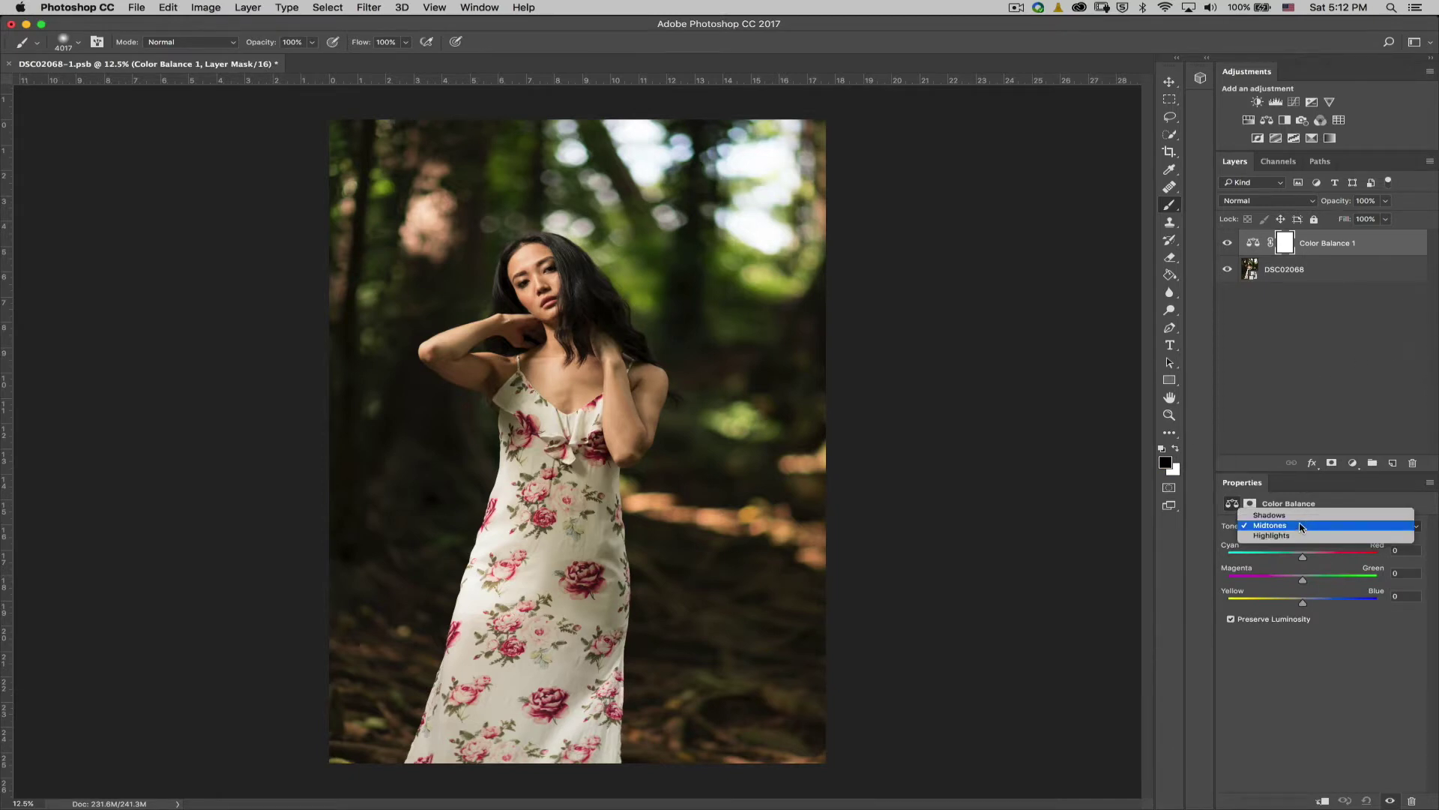
{"action": "left_click", "coordinate": [1301, 527]}
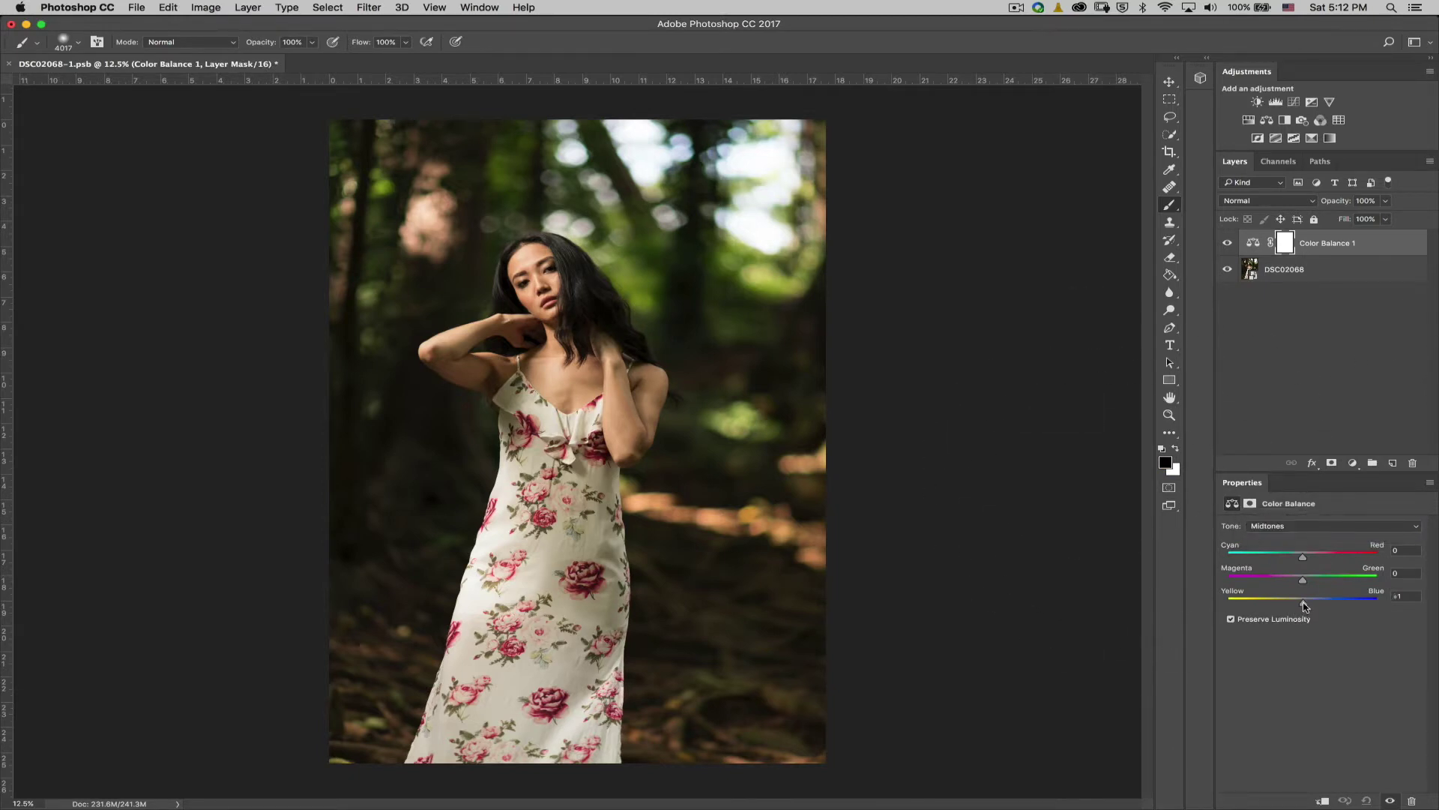
{"action": "left_click_drag", "start_coordinate": [1299, 602], "coordinate": [1289, 609]}
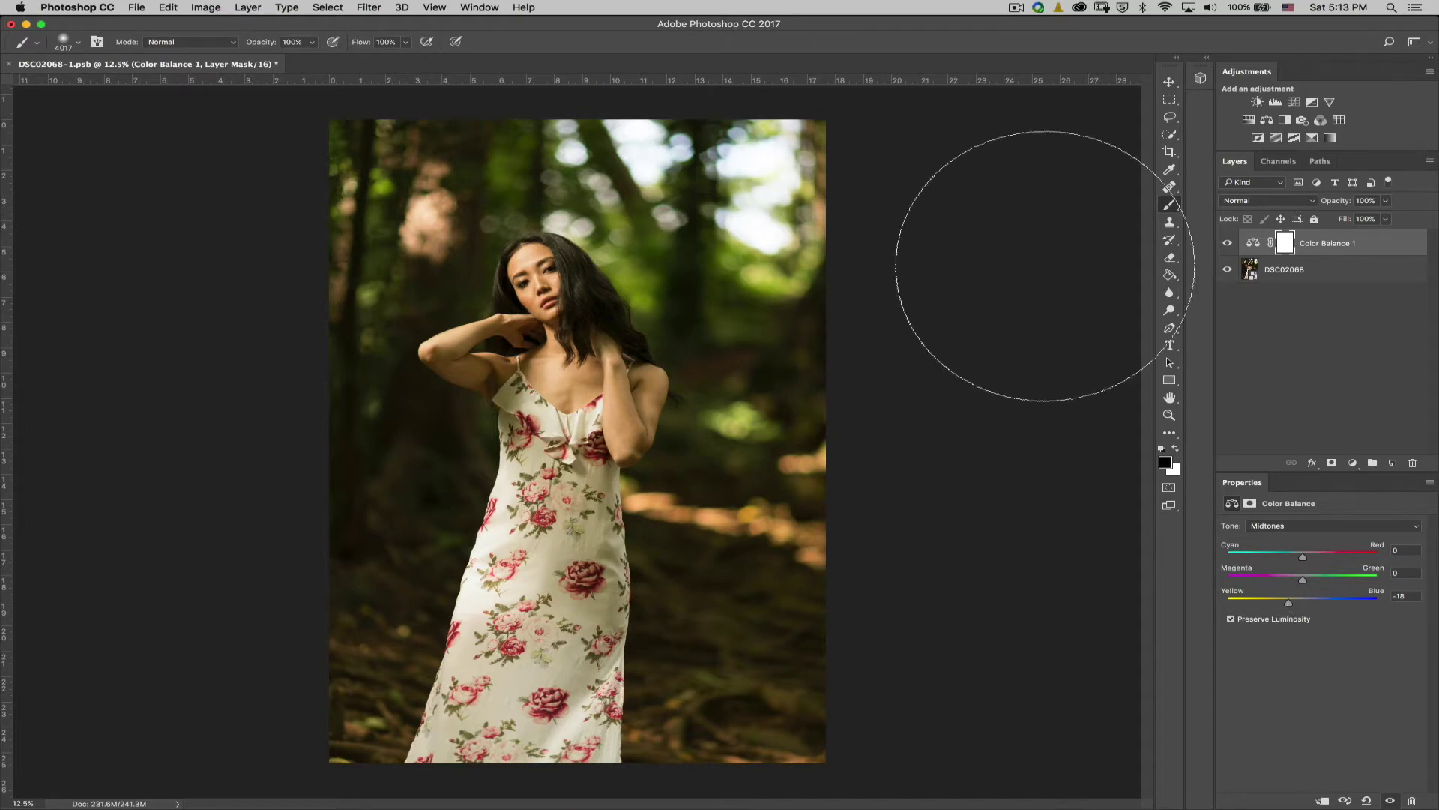
{"action": "key", "text": "bracketleft"}
{"action": "key", "text": "bracketleft"}
{"action": "key", "text": "bracketleft"}
{"action": "key", "text": "bracketleft"}
{"action": "key", "text": "bracketleft"}
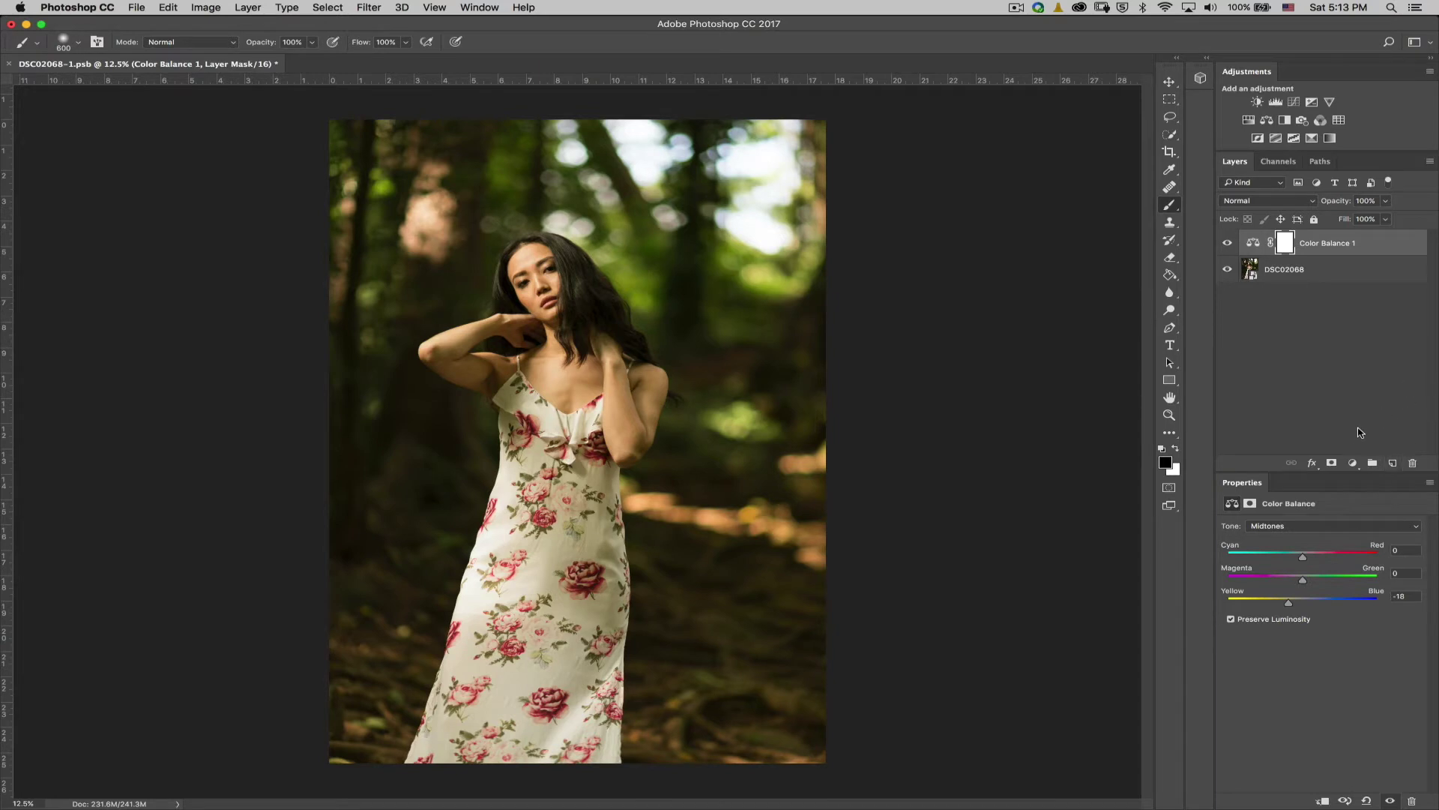
Step: Add a Levels adjustment layer with Output black raised to 14
{"action": "left_click", "coordinate": [1351, 464]}
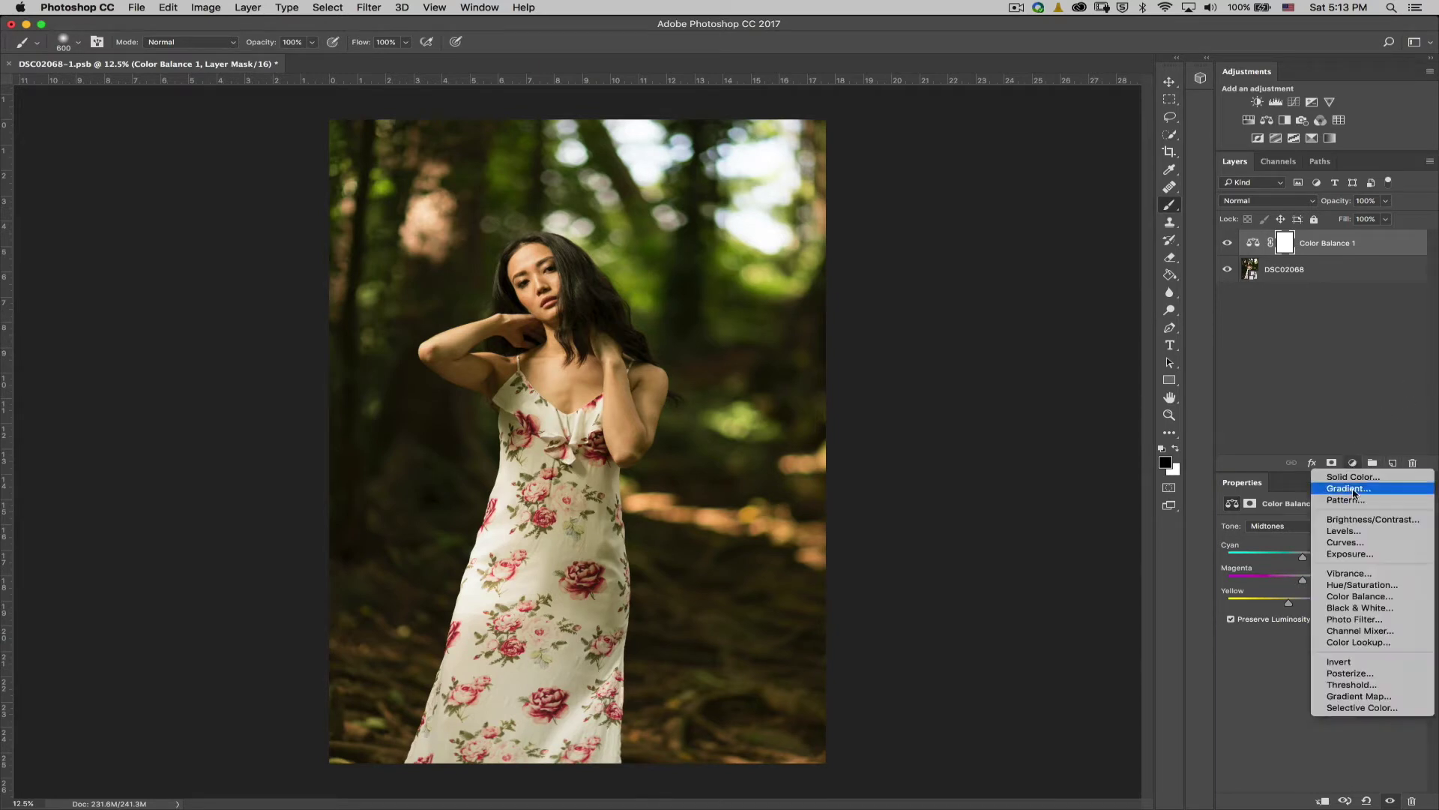
{"action": "left_click", "coordinate": [1350, 537]}
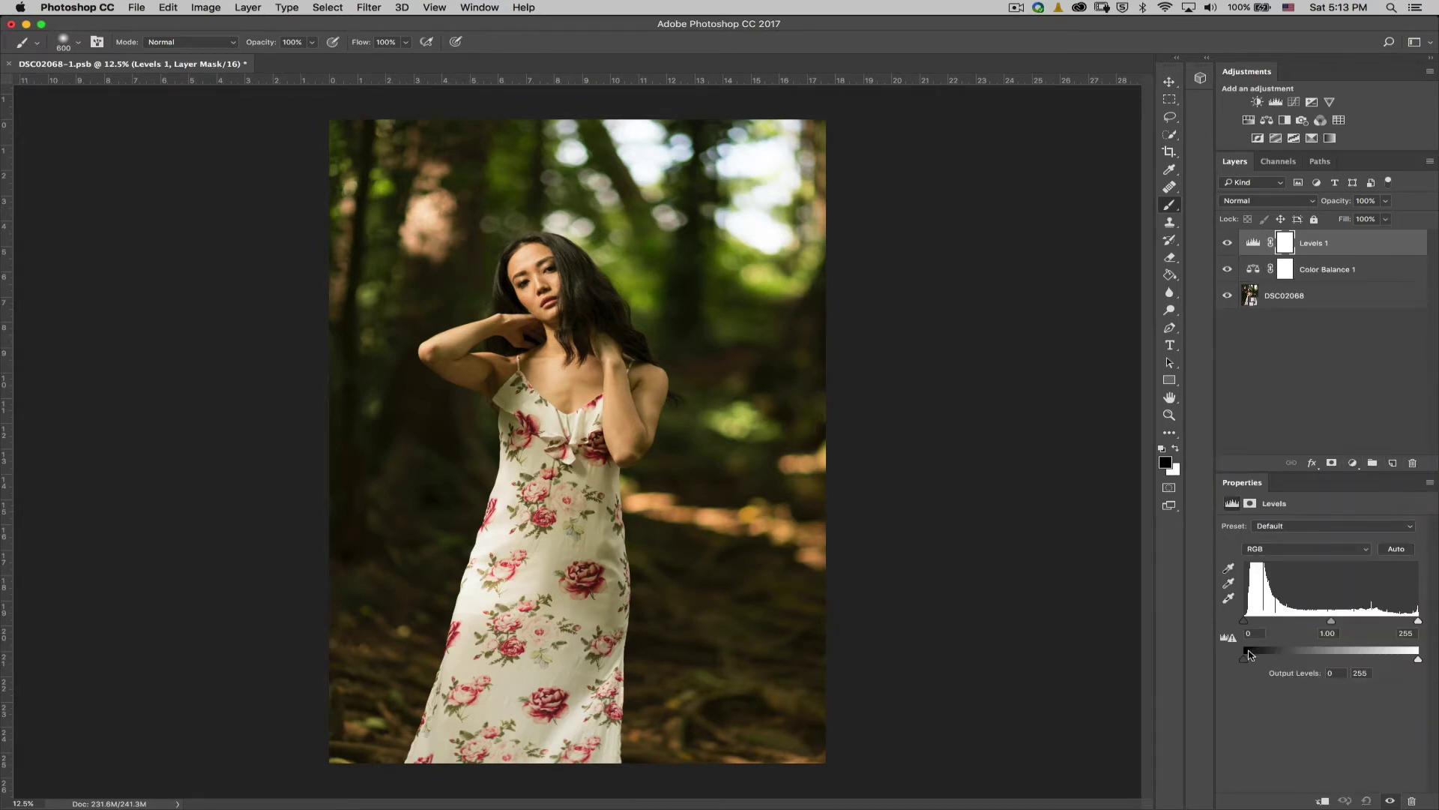
{"action": "left_click_drag", "start_coordinate": [1246, 659], "coordinate": [1251, 661]}
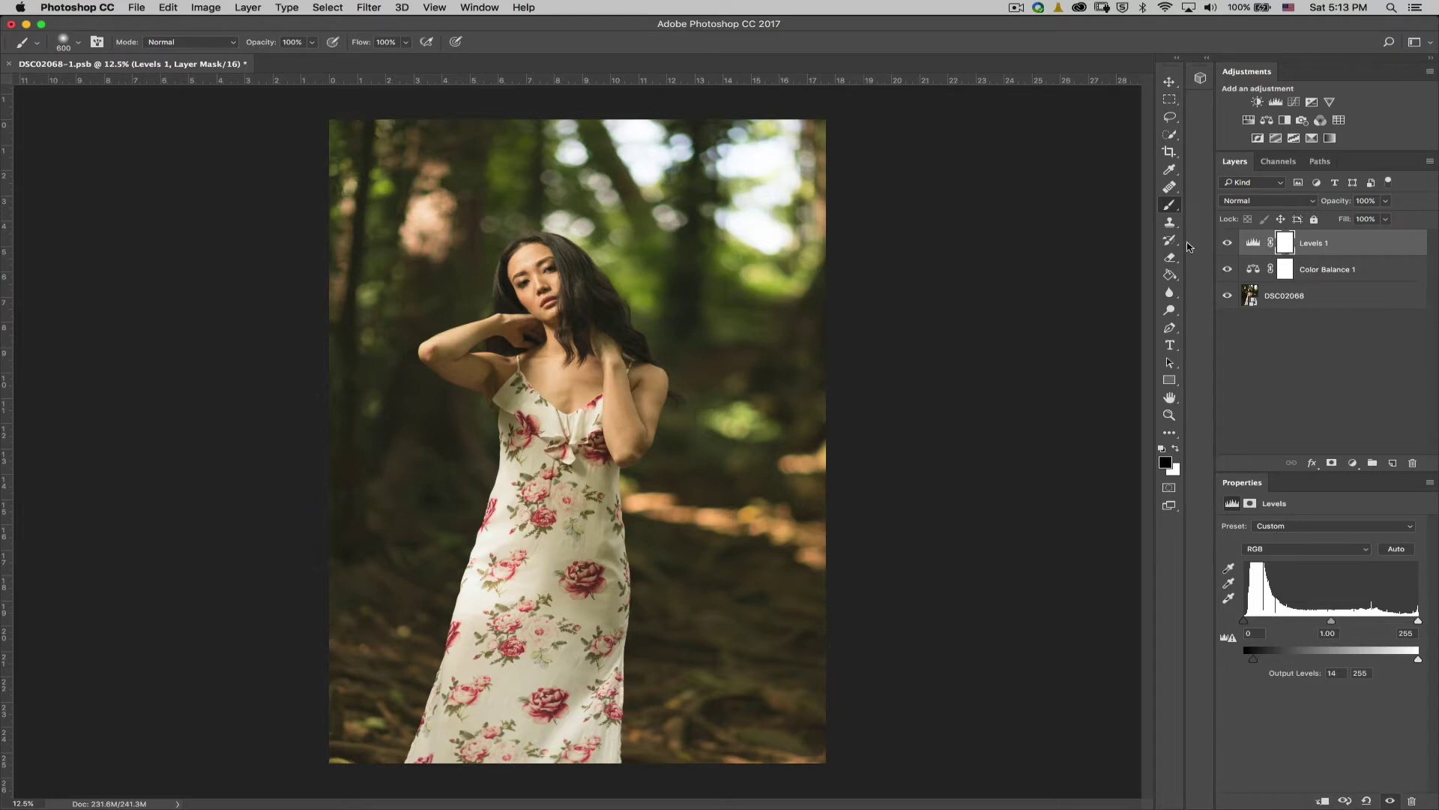
Step: Apply an inverted copy of the image with Multiply onto the Levels mask
{"action": "left_click", "coordinate": [205, 7]}
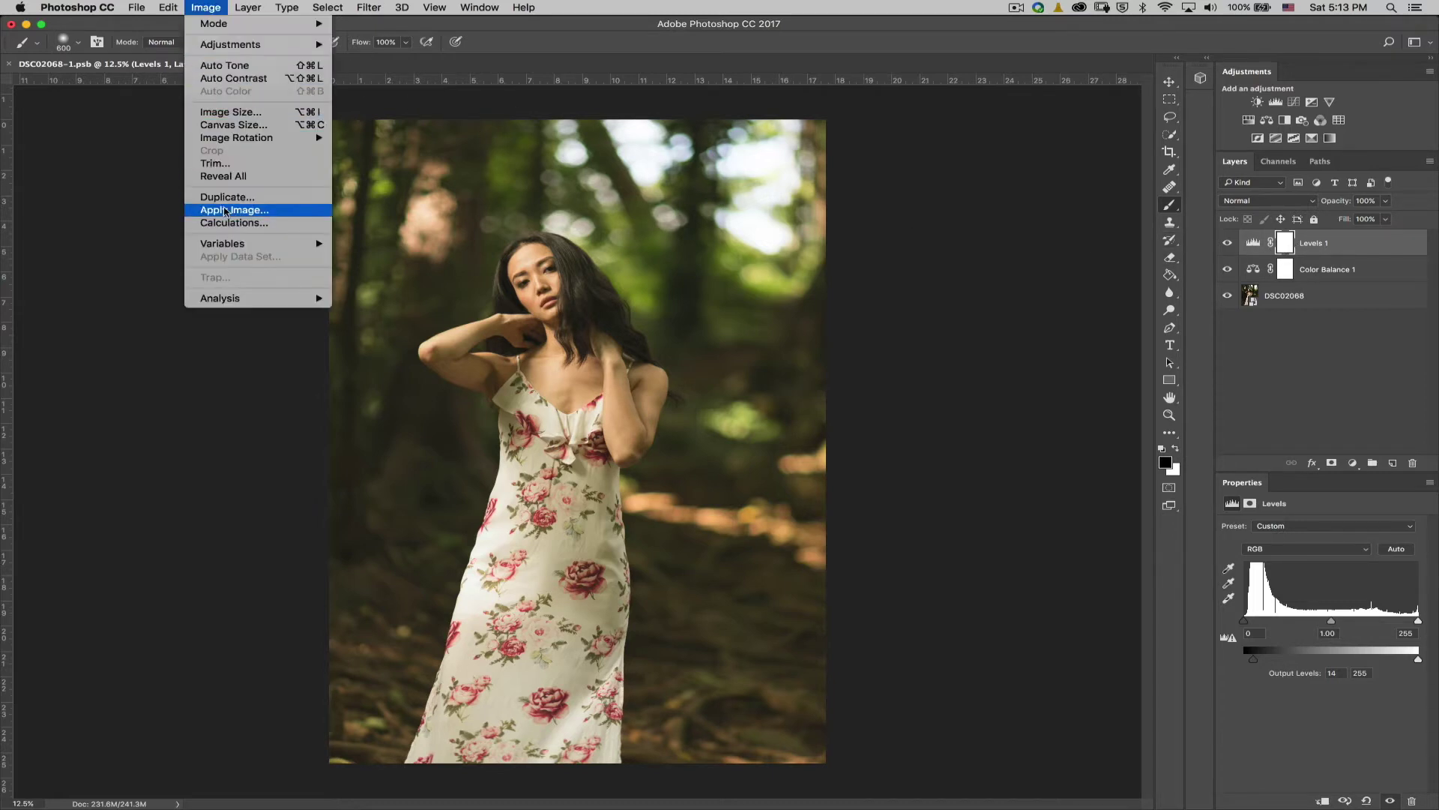
{"action": "left_click", "coordinate": [250, 213]}
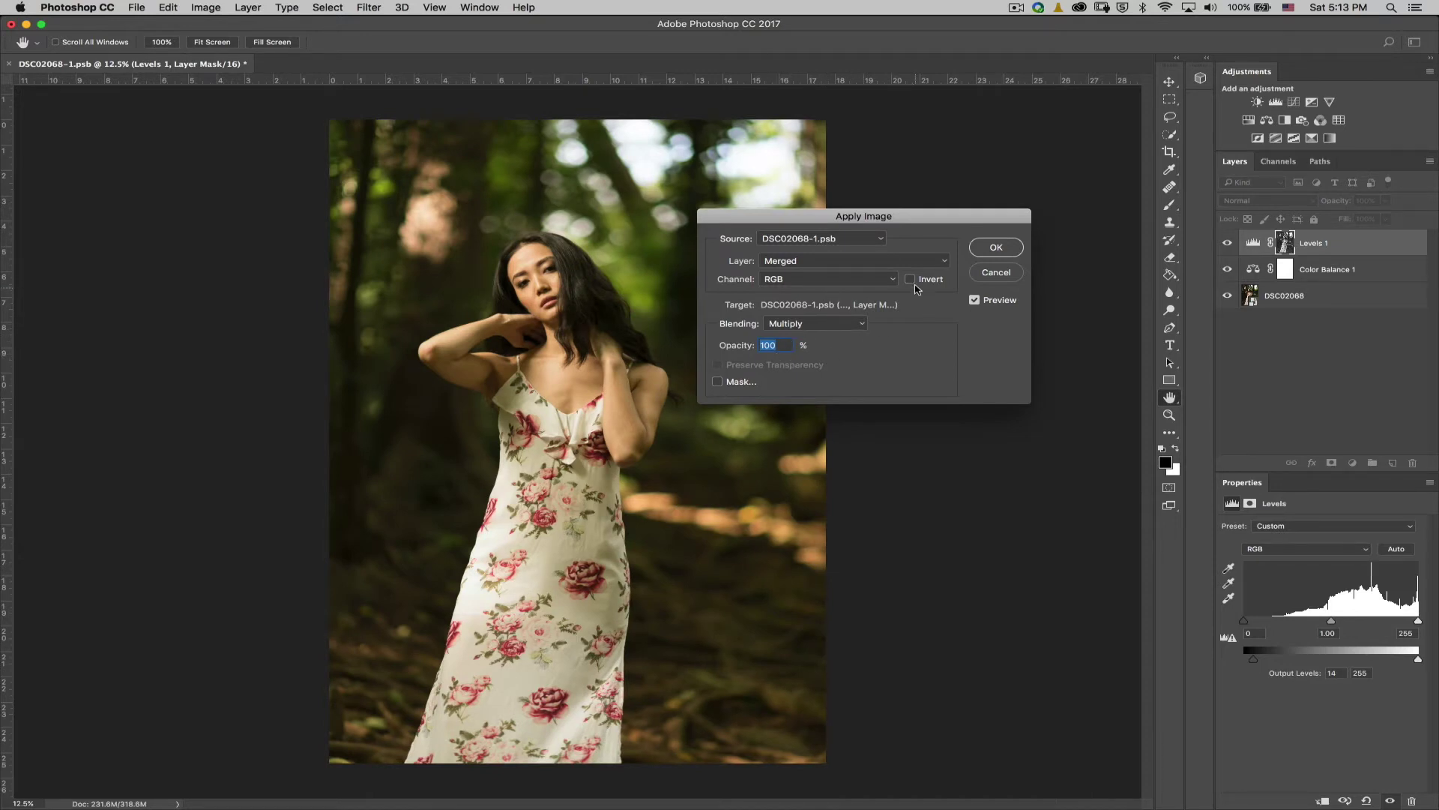
{"action": "left_click", "coordinate": [911, 279]}
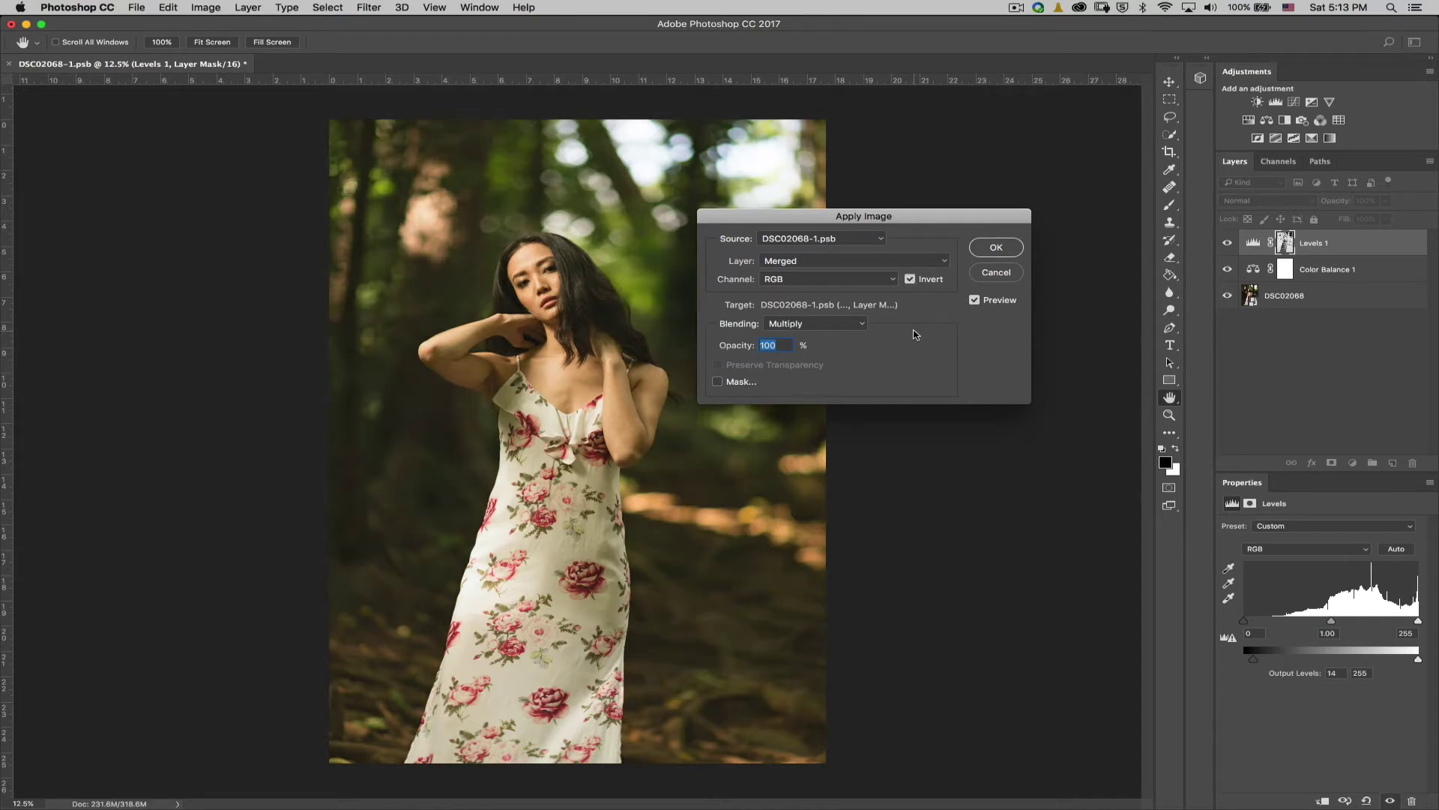
{"action": "key", "text": "Return"}
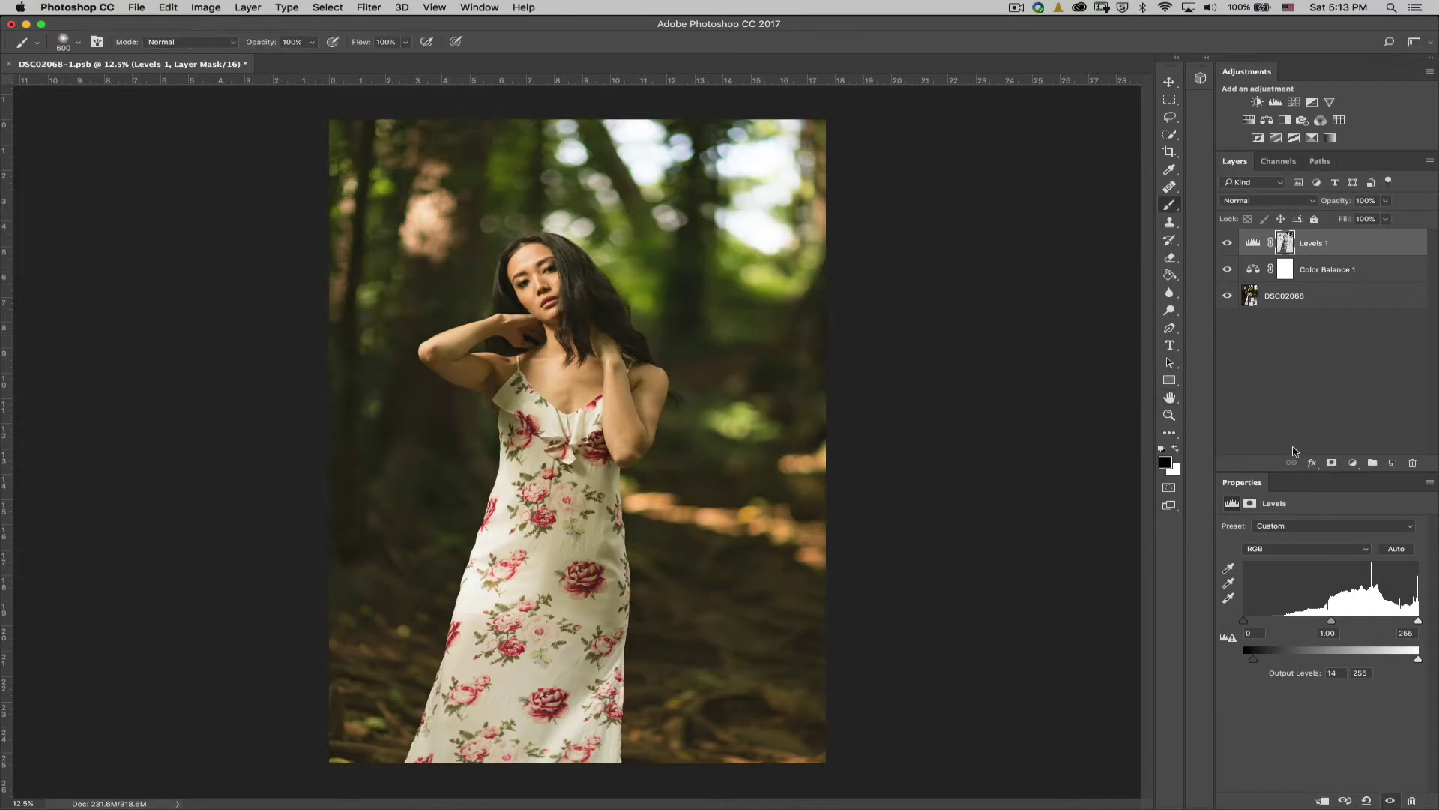
{"action": "left_click", "coordinate": [206, 7]}
{"action": "left_click", "coordinate": [225, 210]}
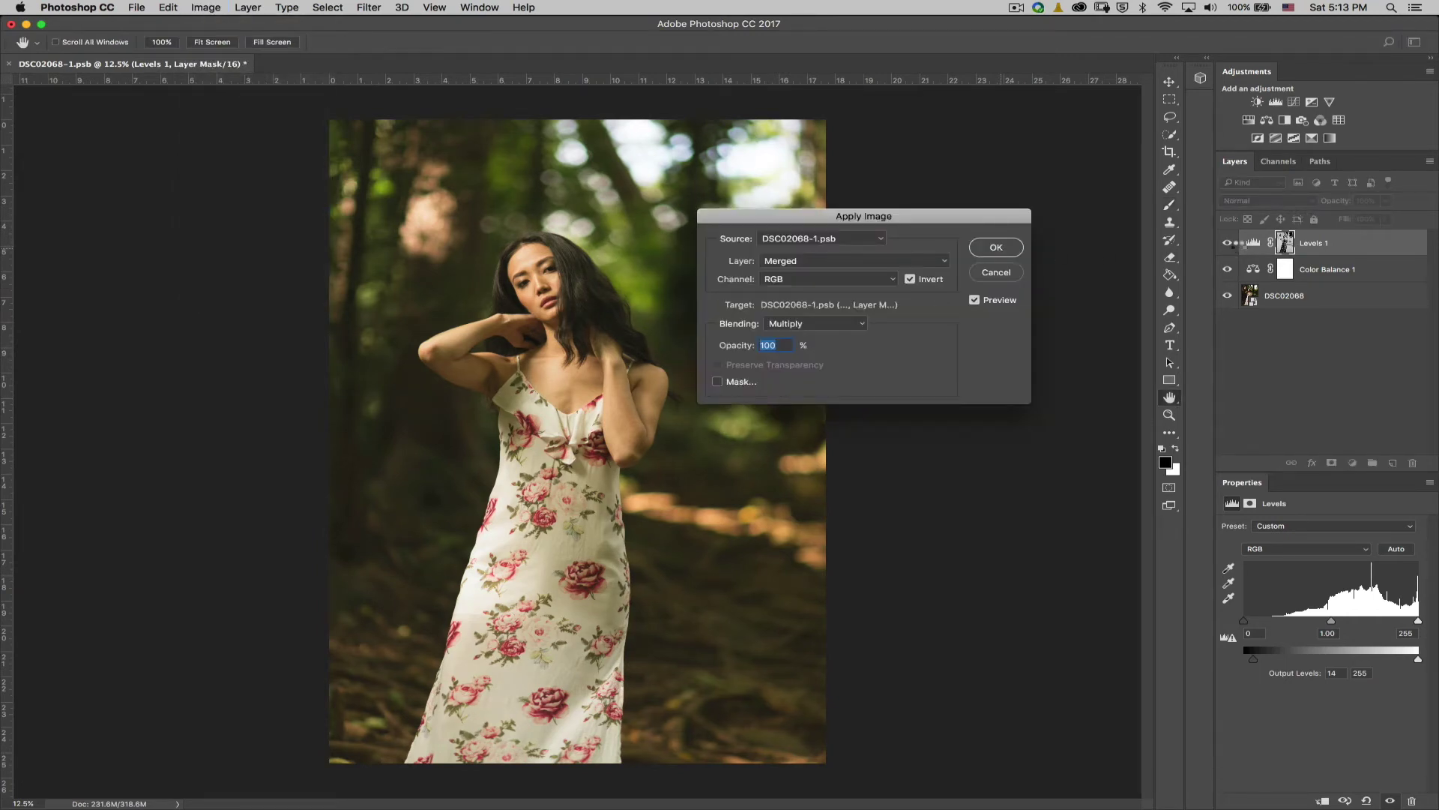
{"action": "key", "text": "Return"}
Step: Toggle the Levels 1 and Color Balance layers off and on to compare before and after
{"action": "key", "text": "b"}
{"action": "left_click", "coordinate": [1230, 244]}
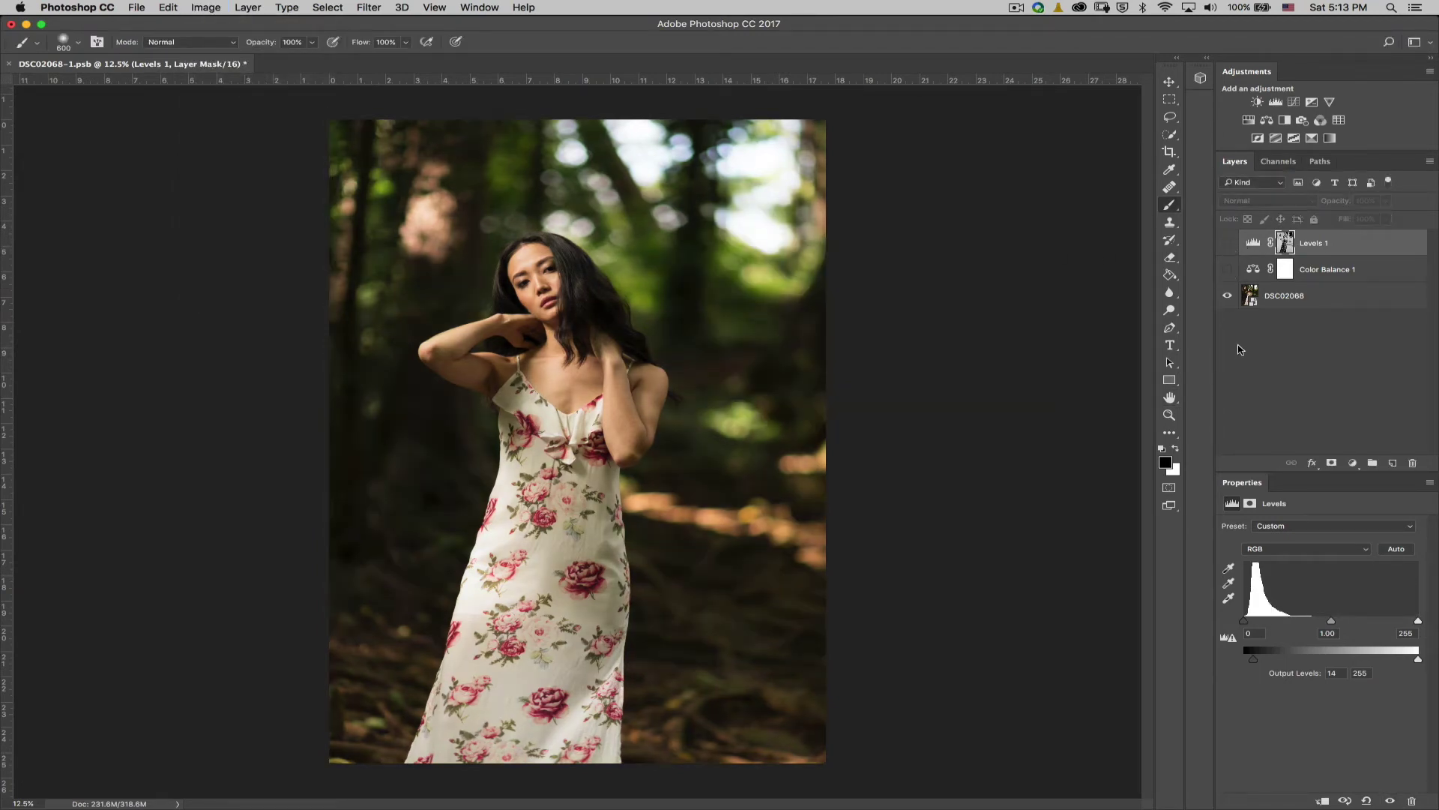
{"action": "left_click", "coordinate": [1228, 243]}
{"action": "left_click", "coordinate": [1227, 269]}
{"action": "left_click", "coordinate": [1228, 243]}
{"action": "left_click", "coordinate": [1228, 269]}
{"action": "left_click", "coordinate": [1228, 243]}
{"action": "mouse_move", "coordinate": [1232, 254]}
{"action": "left_mouse_down"}
{"action": "mouse_move", "coordinate": [1238, 282]}
{"action": "mouse_move", "coordinate": [1229, 244]}
{"action": "left_mouse_up"}
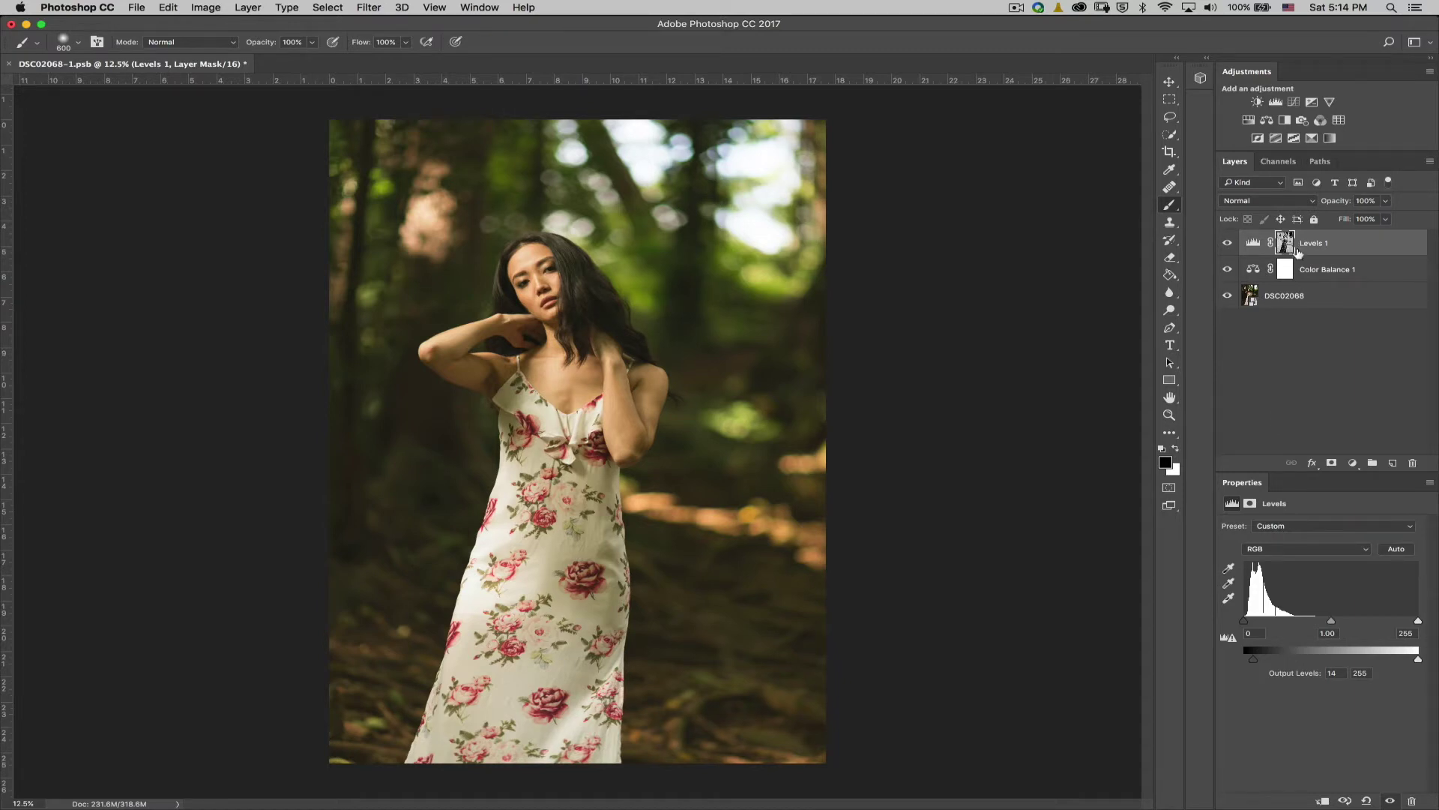
Step: Add Levels 2 and raise the Blue channel's Output black to 12 to tint the shadows blue
{"action": "left_click", "coordinate": [1353, 463]}
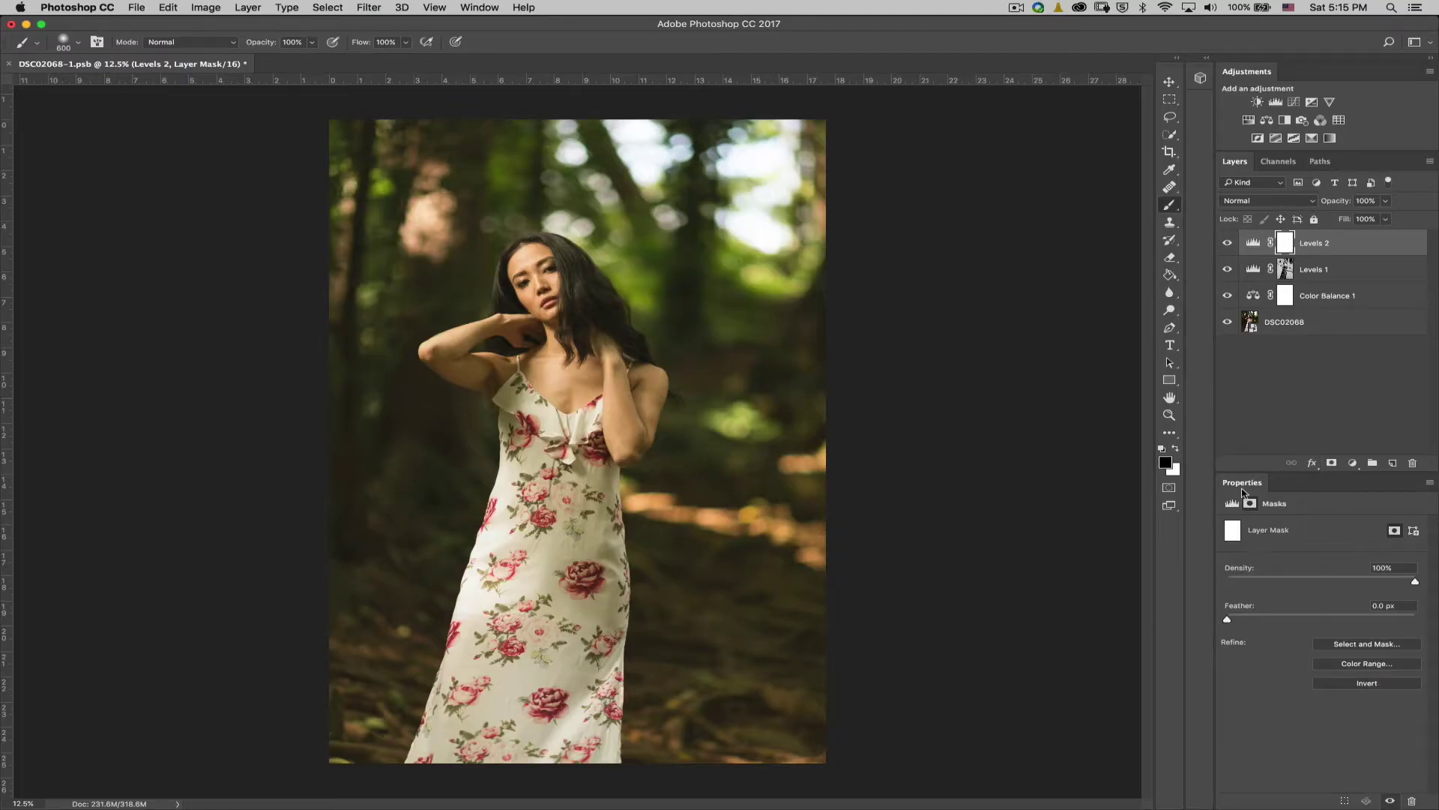
{"action": "left_click", "coordinate": [1253, 242]}
{"action": "left_click", "coordinate": [1260, 552]}
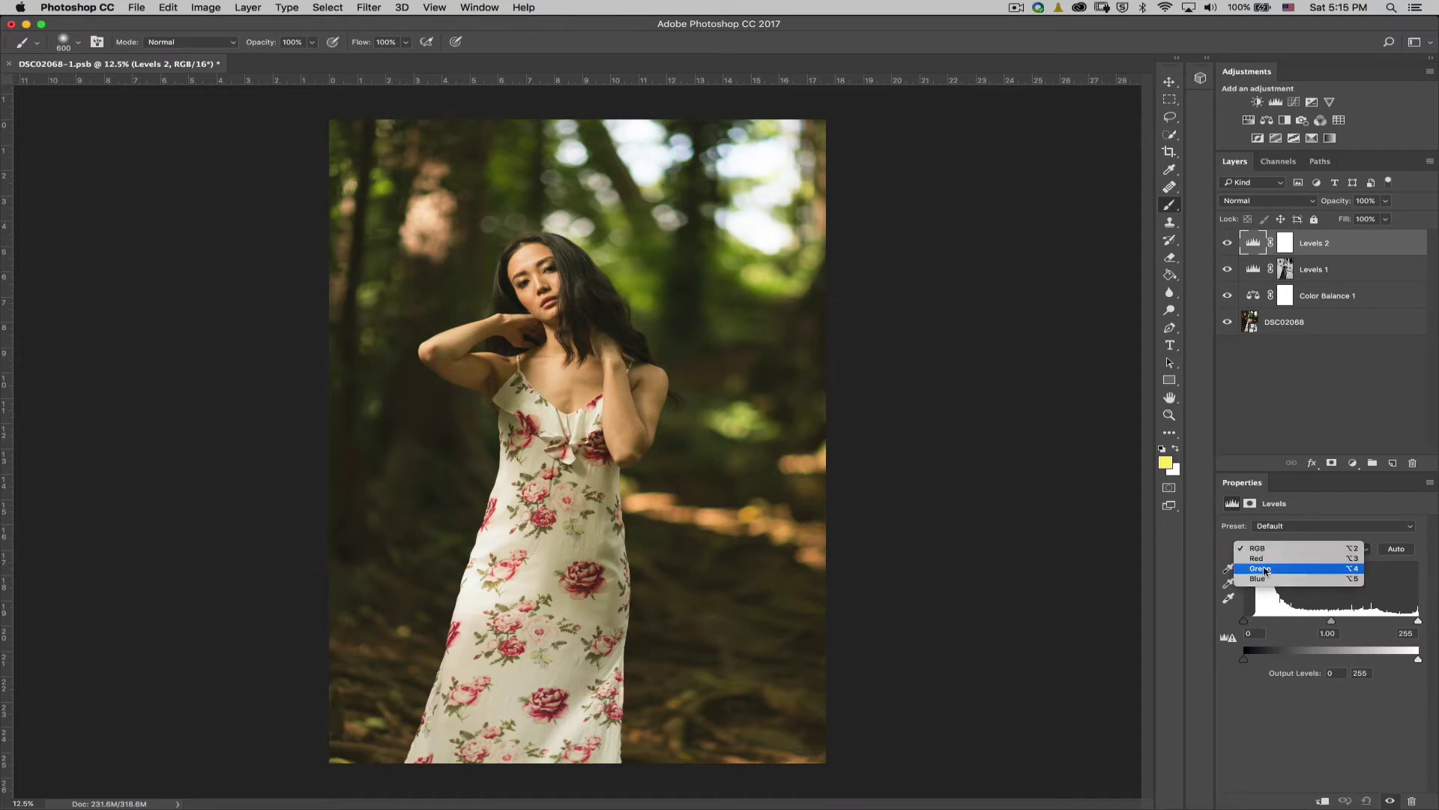
{"action": "left_click", "coordinate": [1264, 578]}
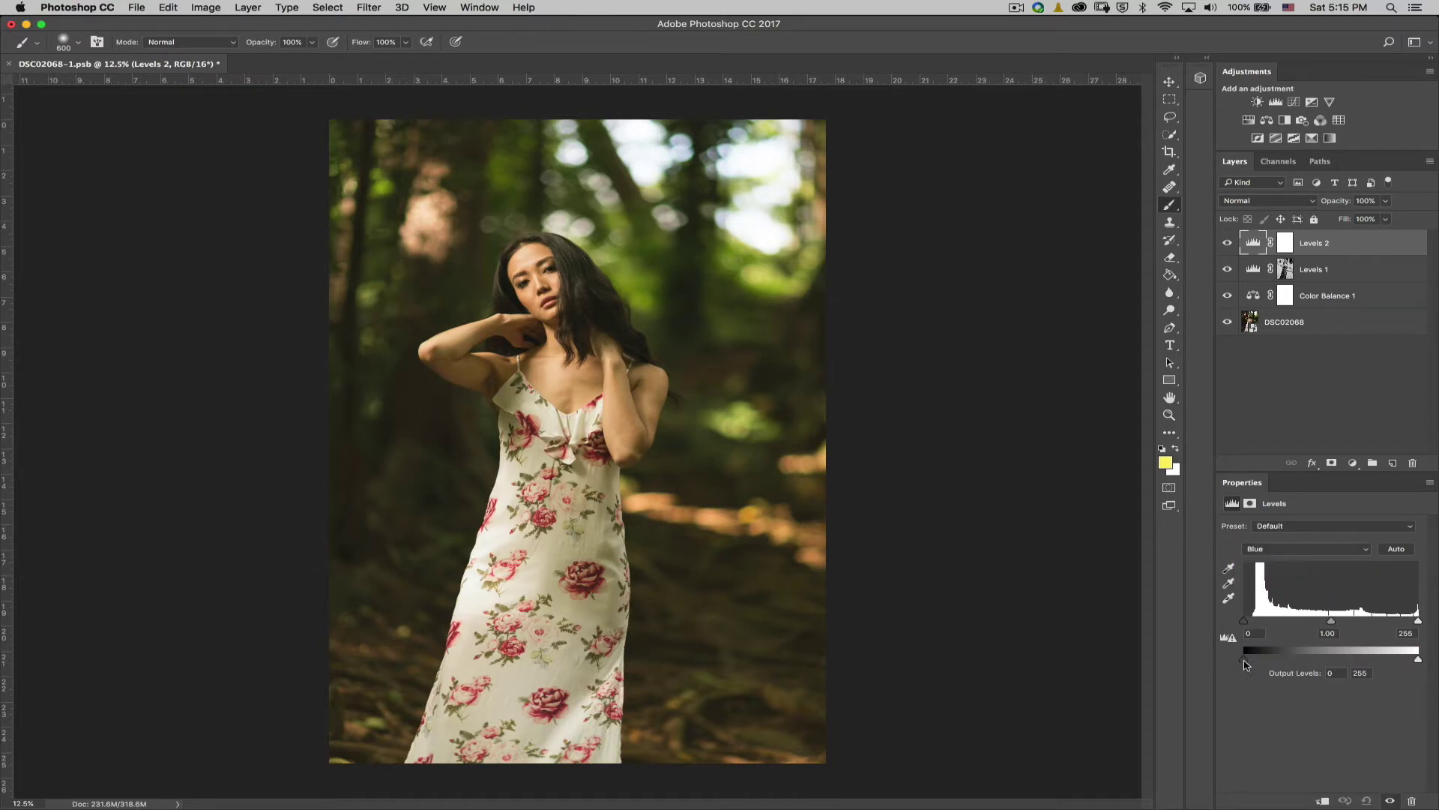
{"action": "left_click_drag", "start_coordinate": [1244, 665], "coordinate": [1251, 662]}
{"action": "left_click", "coordinate": [1299, 396]}
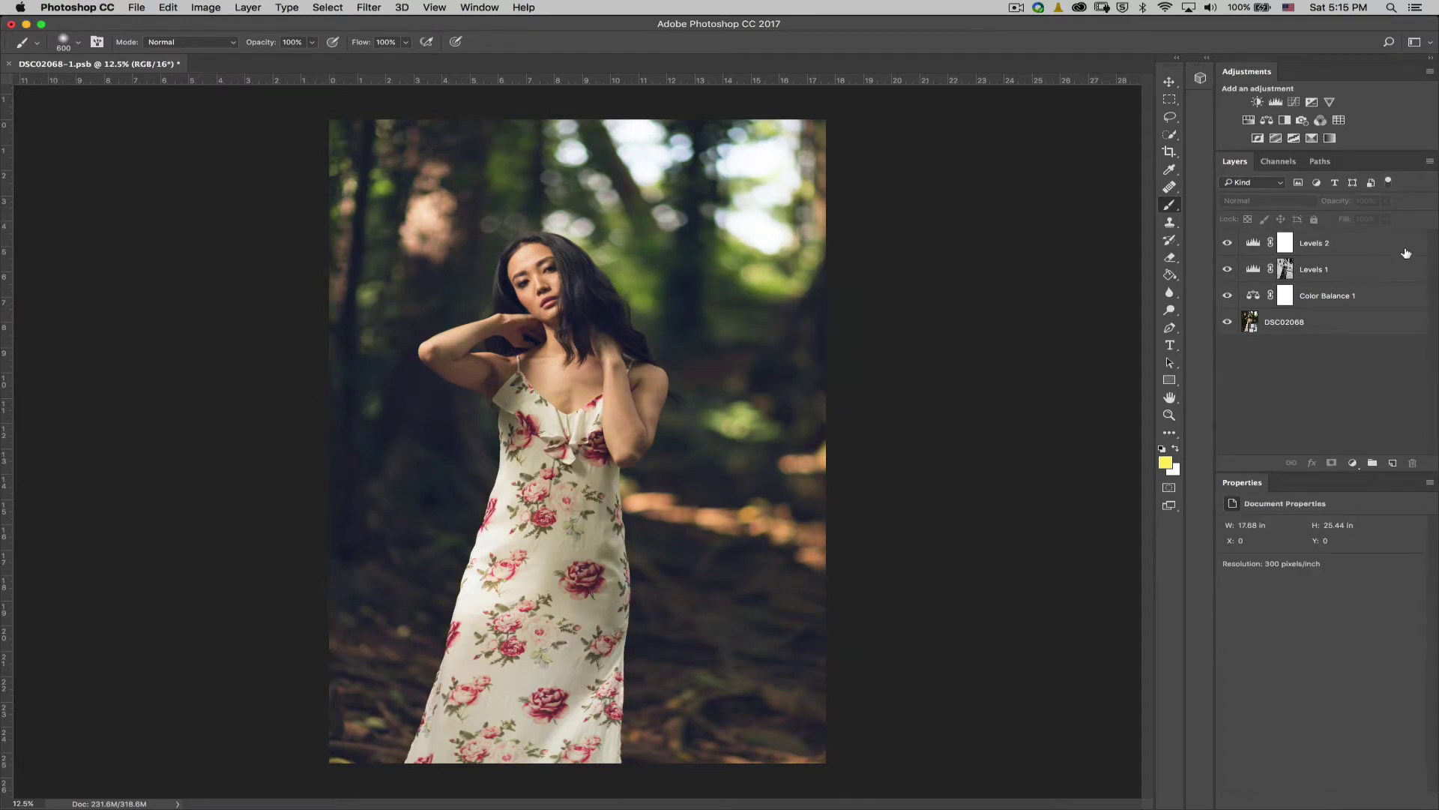
{"action": "left_click", "coordinate": [1331, 249]}
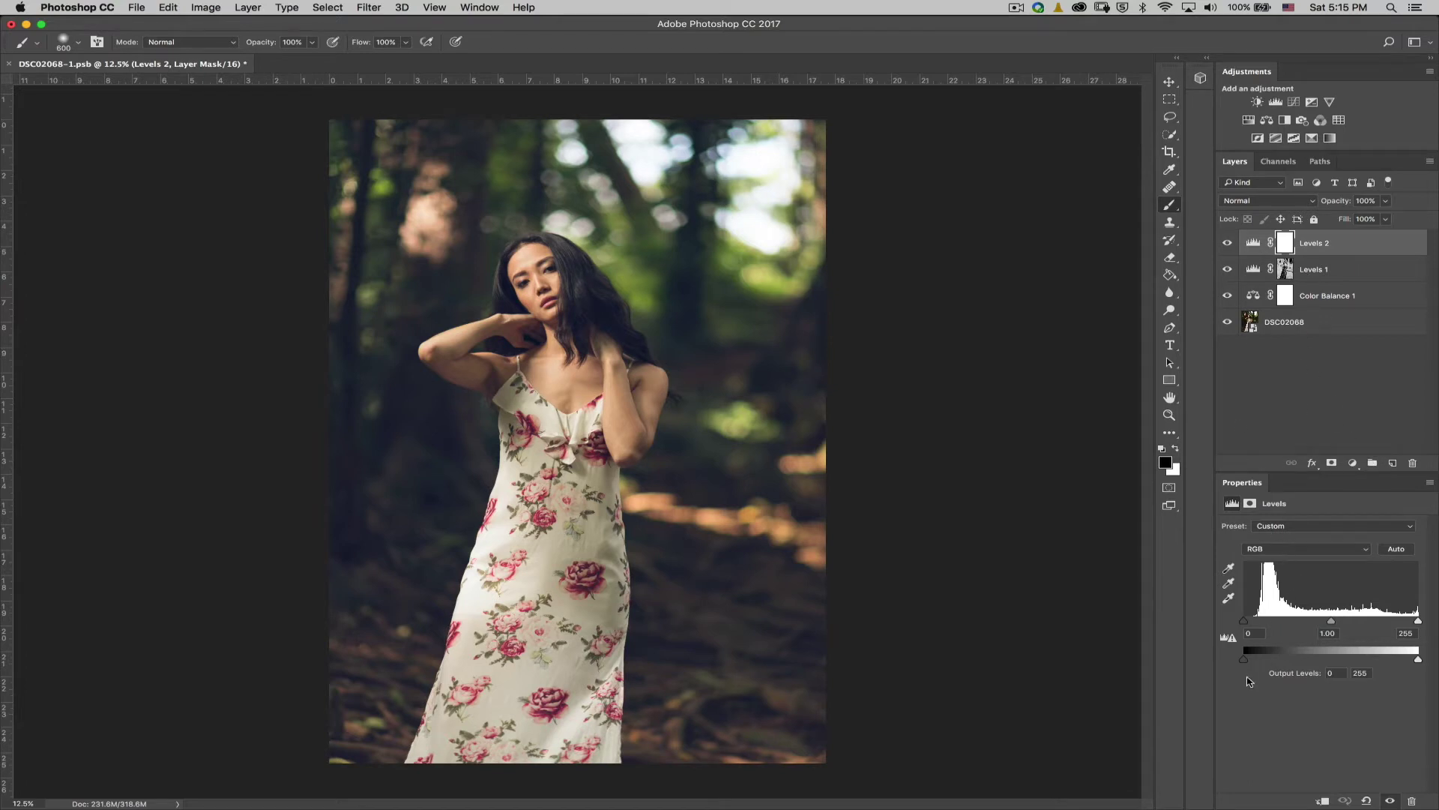
{"action": "left_click", "coordinate": [1276, 552]}
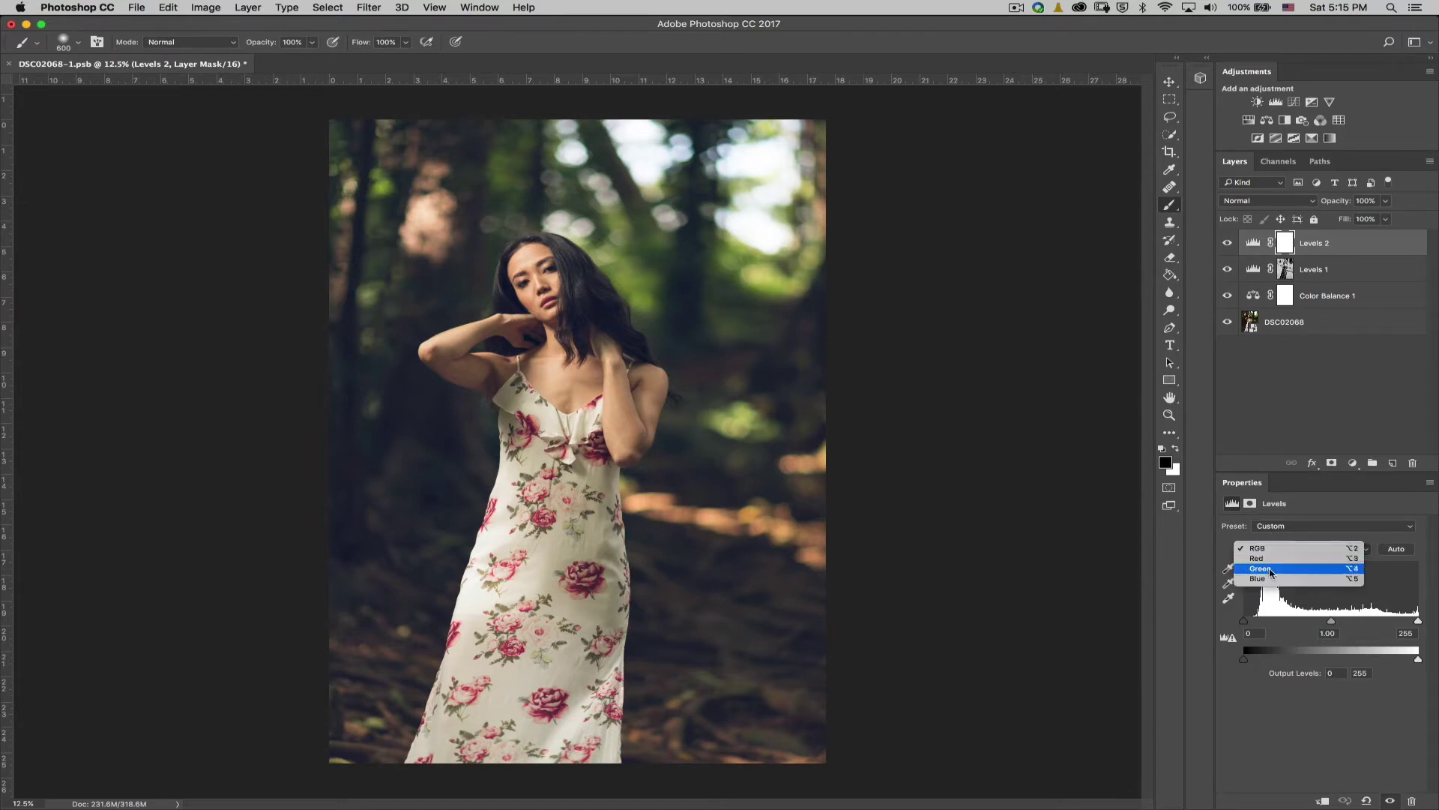
{"action": "left_click", "coordinate": [1266, 578]}
{"action": "left_click_drag", "start_coordinate": [1244, 659], "coordinate": [1251, 663]}
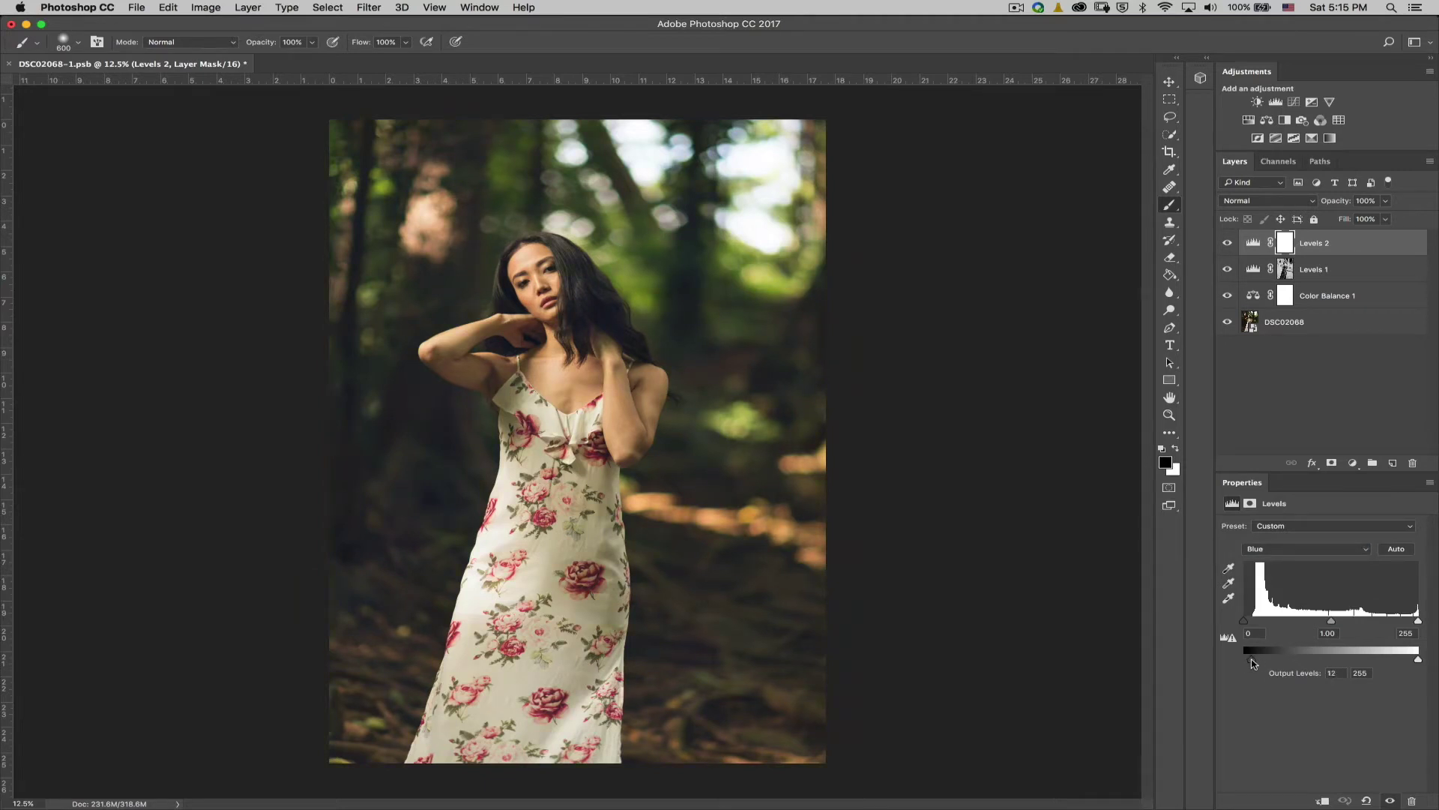
{"action": "left_click", "coordinate": [1353, 462]}
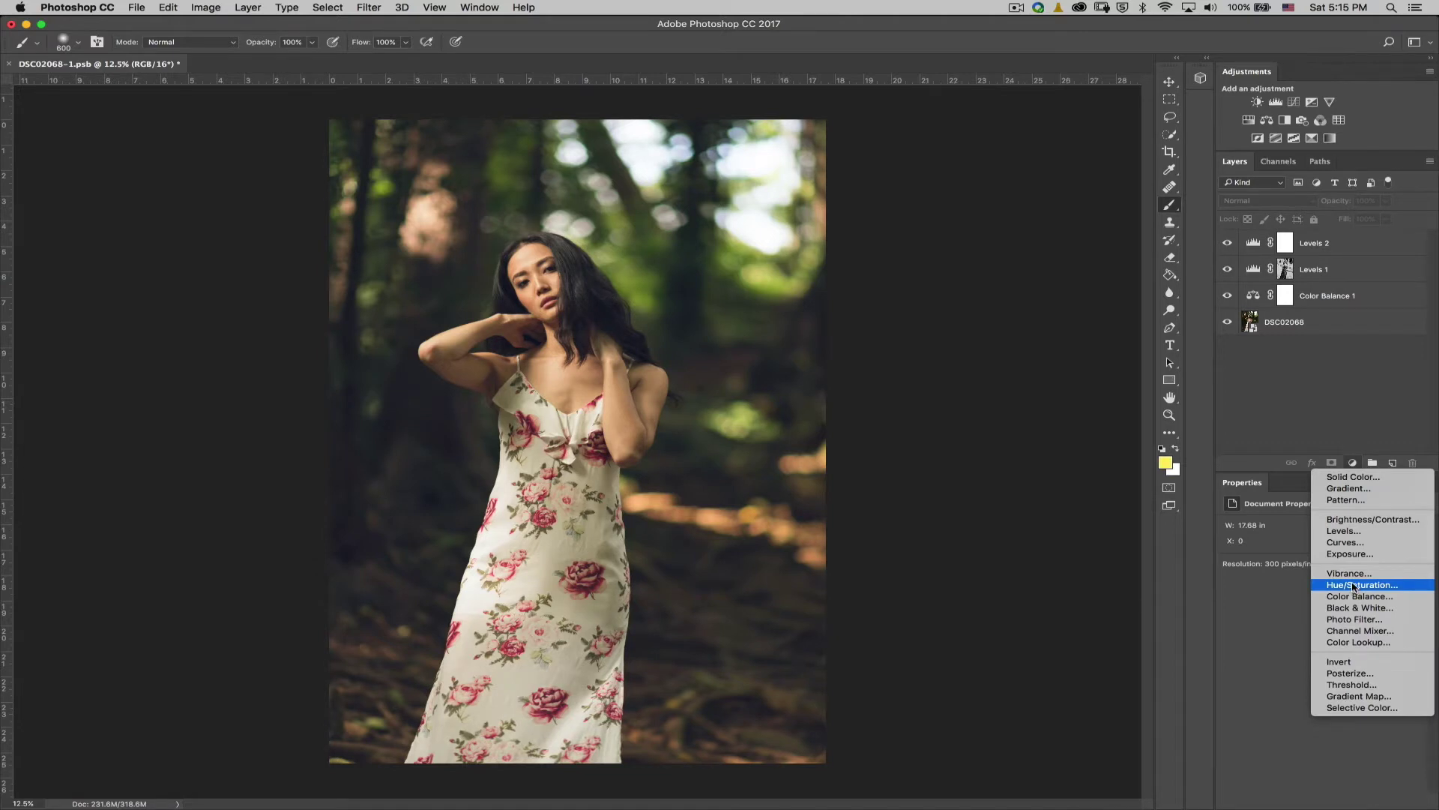
Step: On a new Layer 1, paint black with a ~2500 px soft brush along all four edges
{"action": "left_click", "coordinate": [1353, 378]}
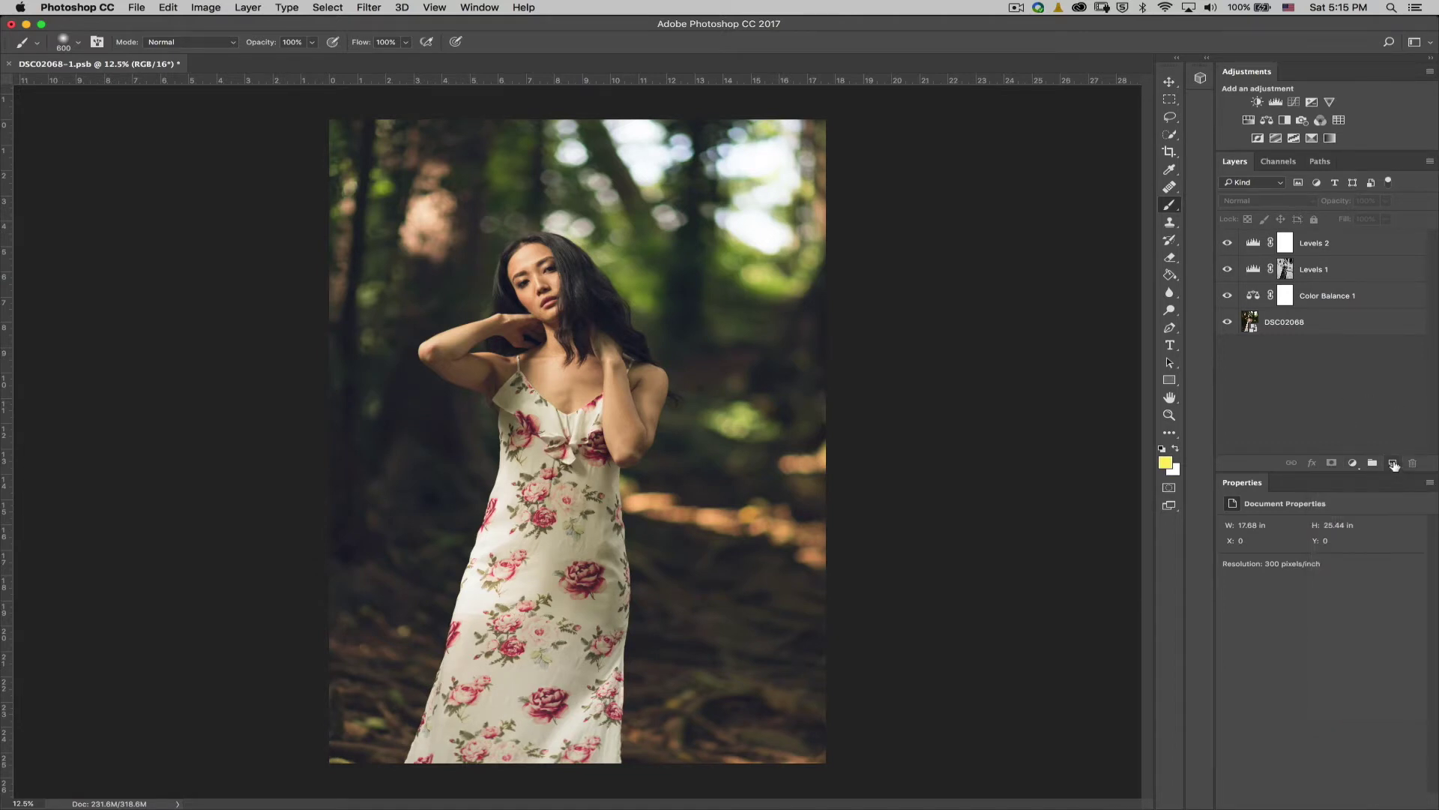
{"action": "left_click", "coordinate": [1393, 462]}
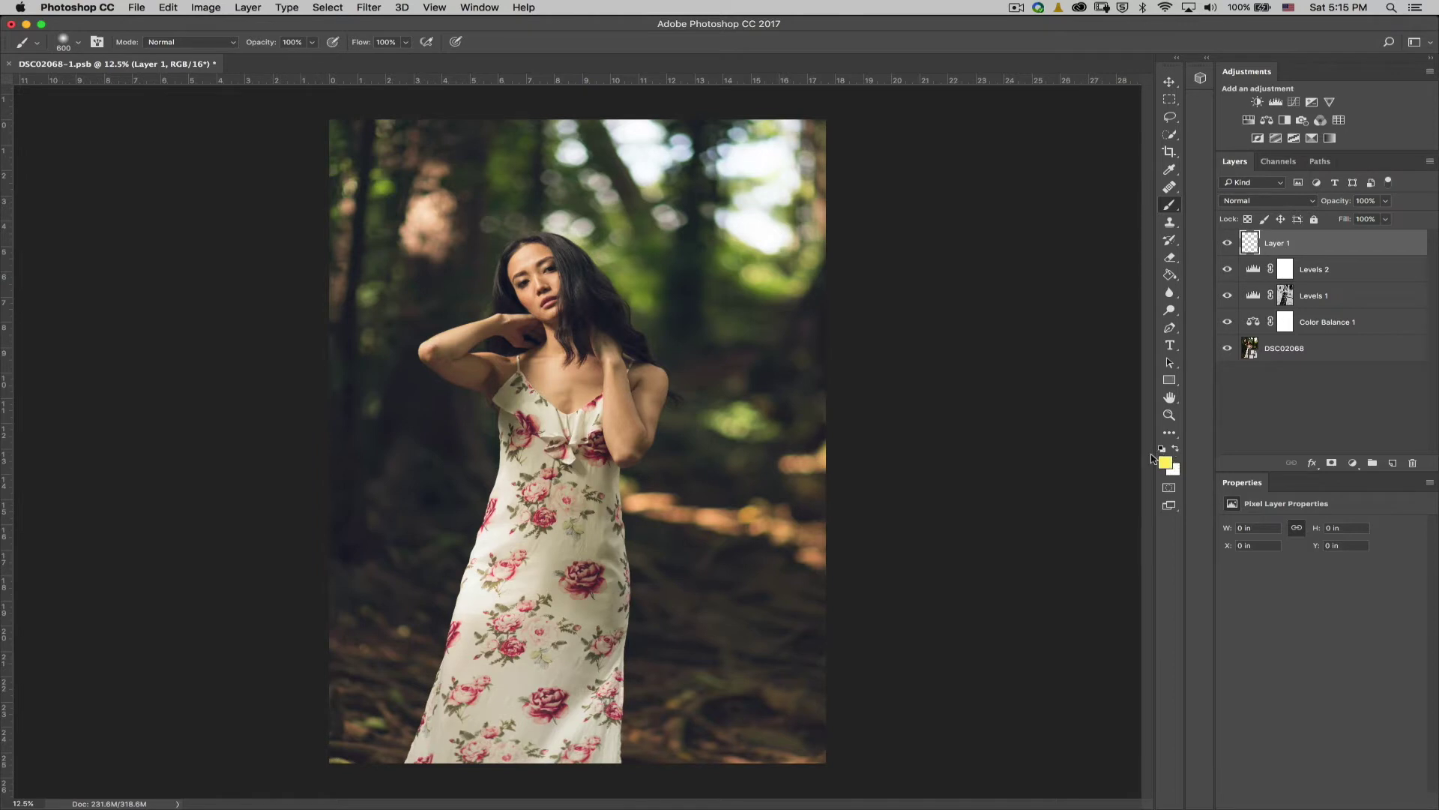
{"action": "key", "text": "d"}
{"action": "left_click_drag", "start_coordinate": [810, 252], "coordinate": [939, 250], "text": "ctrl+alt"}
{"action": "mouse_move", "coordinate": [735, 23]}
{"action": "left_mouse_down"}
{"action": "mouse_move", "coordinate": [714, 75]}
{"action": "mouse_move", "coordinate": [382, 65]}
{"action": "mouse_move", "coordinate": [359, 83]}
{"action": "left_mouse_up"}
{"action": "left_click_drag", "start_coordinate": [315, 698], "coordinate": [935, 460]}
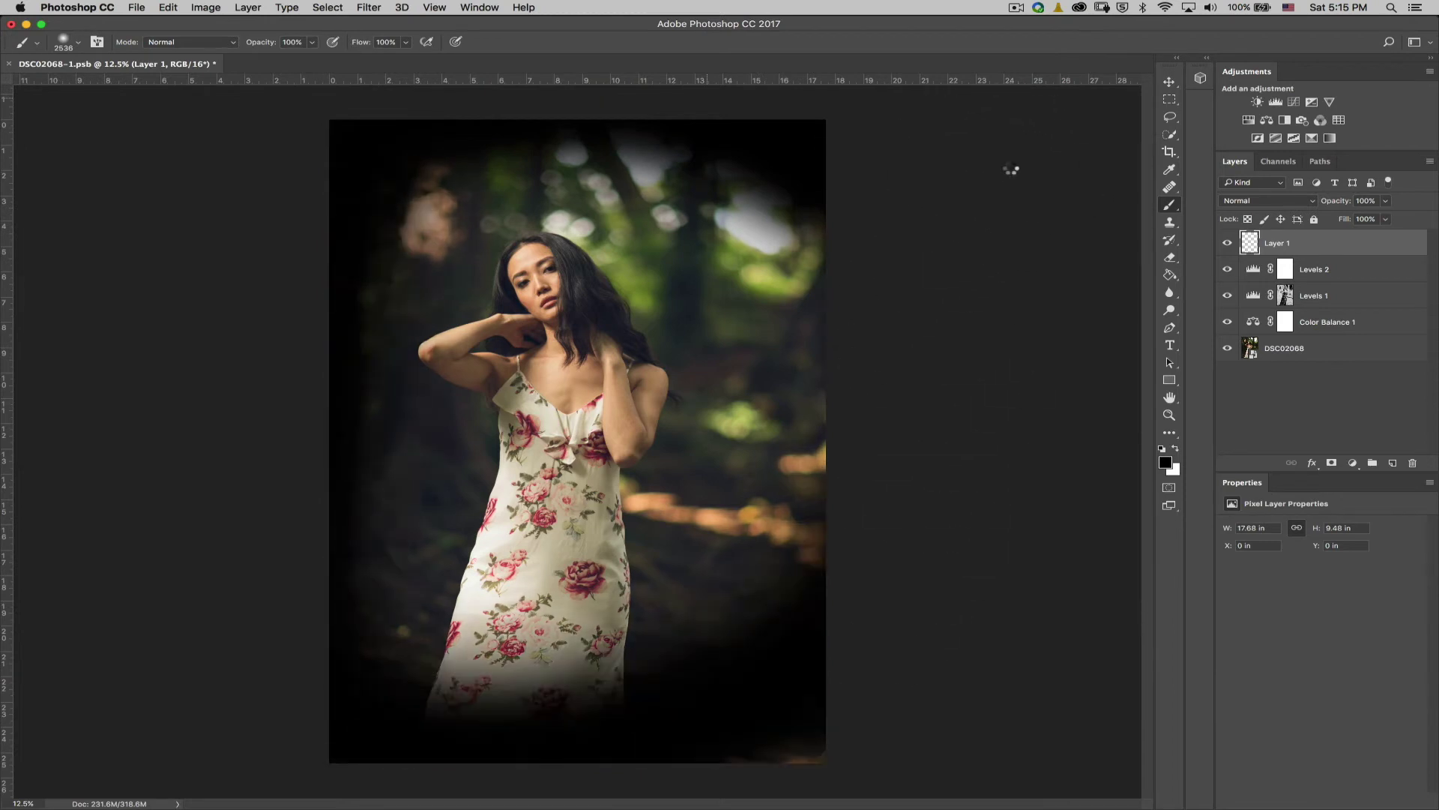
{"action": "mouse_move", "coordinate": [1010, 168]}
{"action": "left_mouse_down"}
{"action": "mouse_move", "coordinate": [922, 247]}
{"action": "mouse_move", "coordinate": [960, 289]}
{"action": "left_mouse_up"}
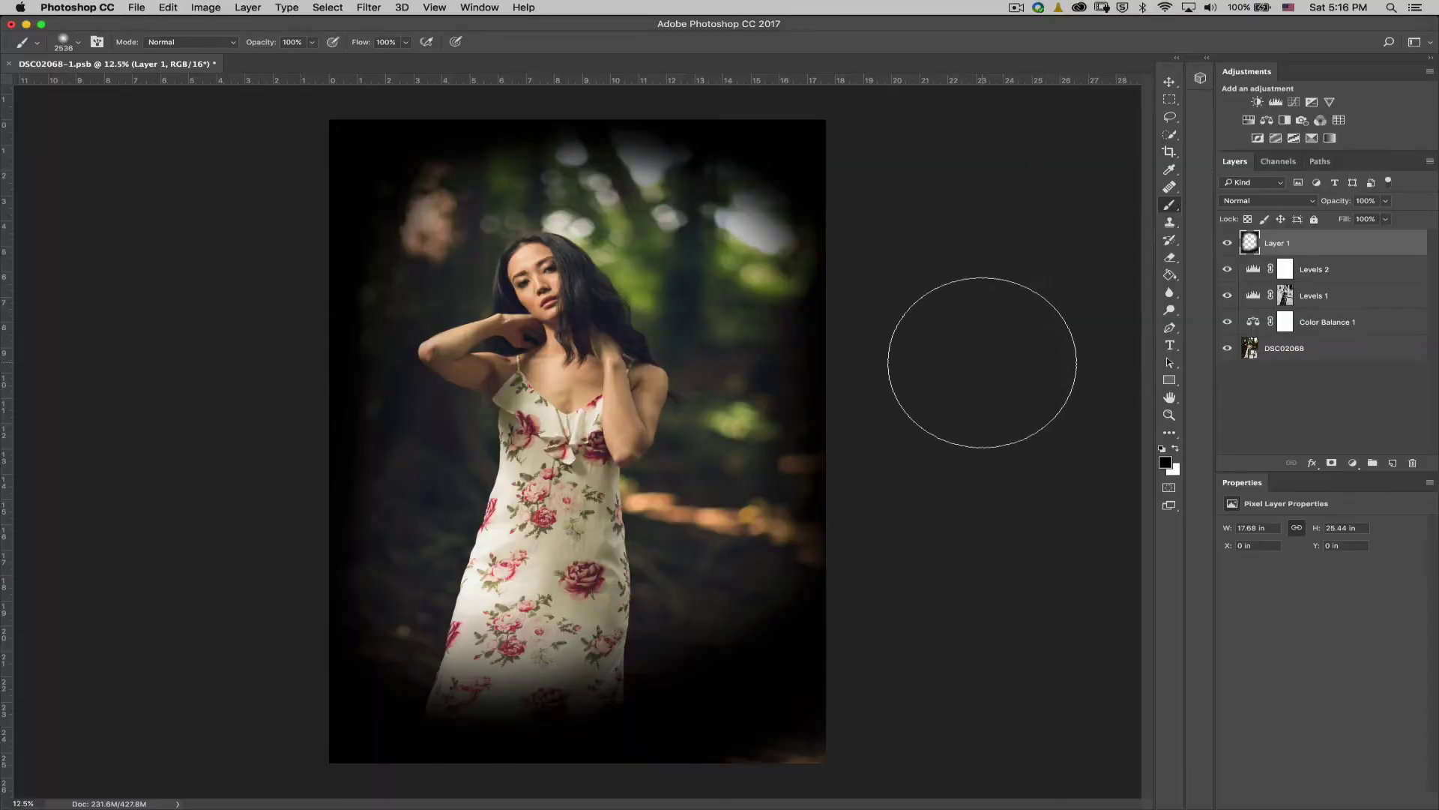
Step: Replace the painted layer with a new Layer 1 filled solid black, and give it a layer mask
{"action": "key", "text": "Delete"}
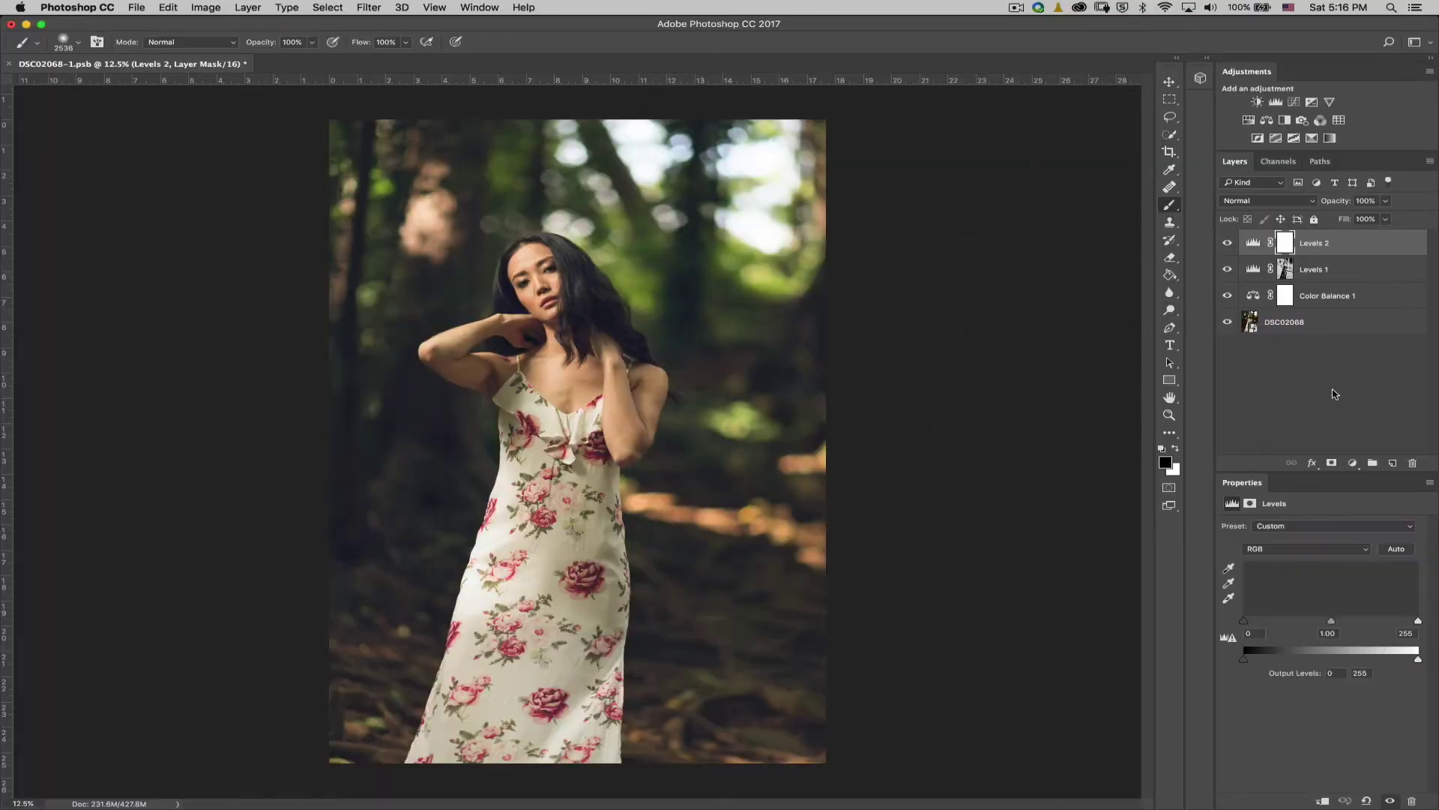
{"action": "left_click", "coordinate": [1393, 463]}
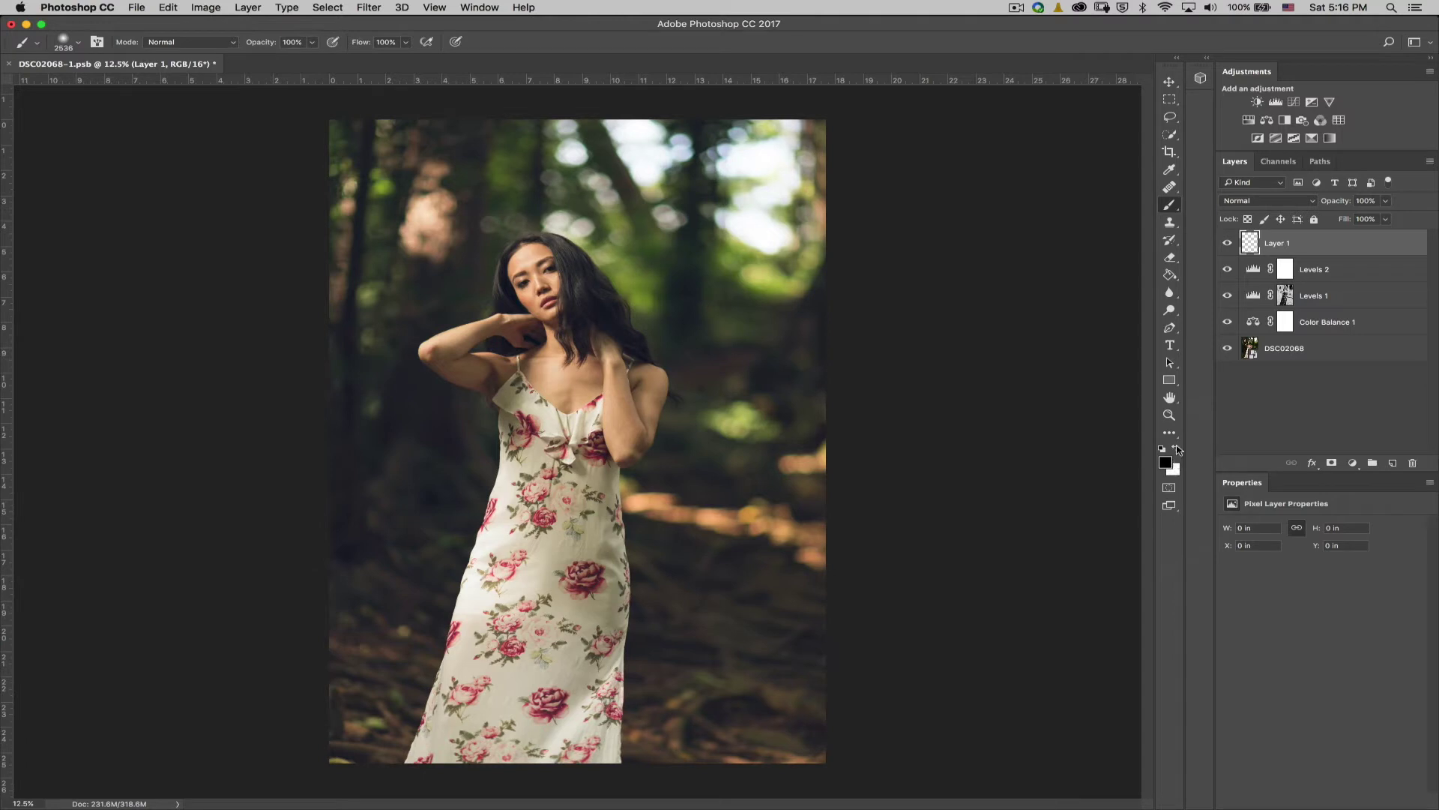
{"action": "left_click", "coordinate": [1170, 274]}
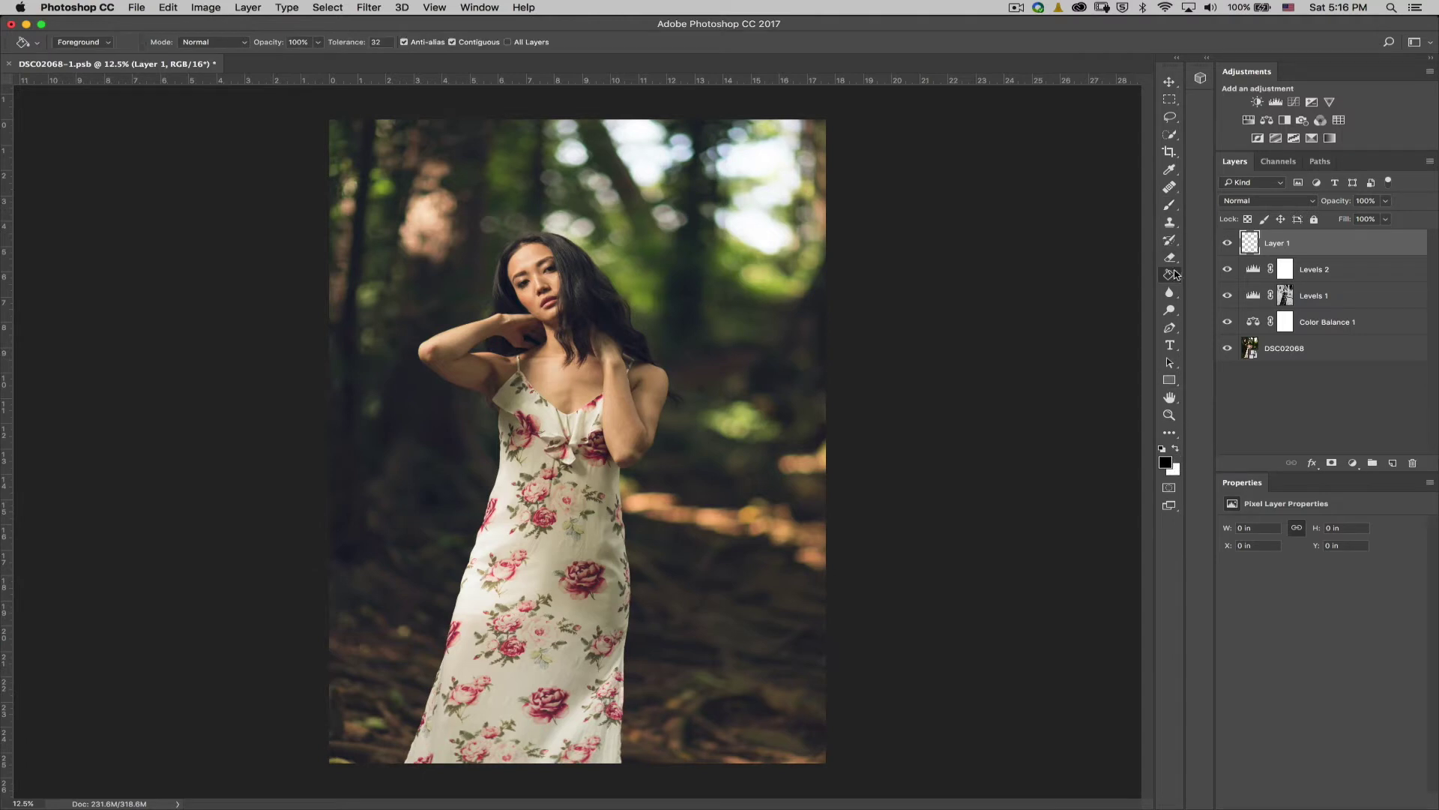
{"action": "left_click", "coordinate": [759, 324]}
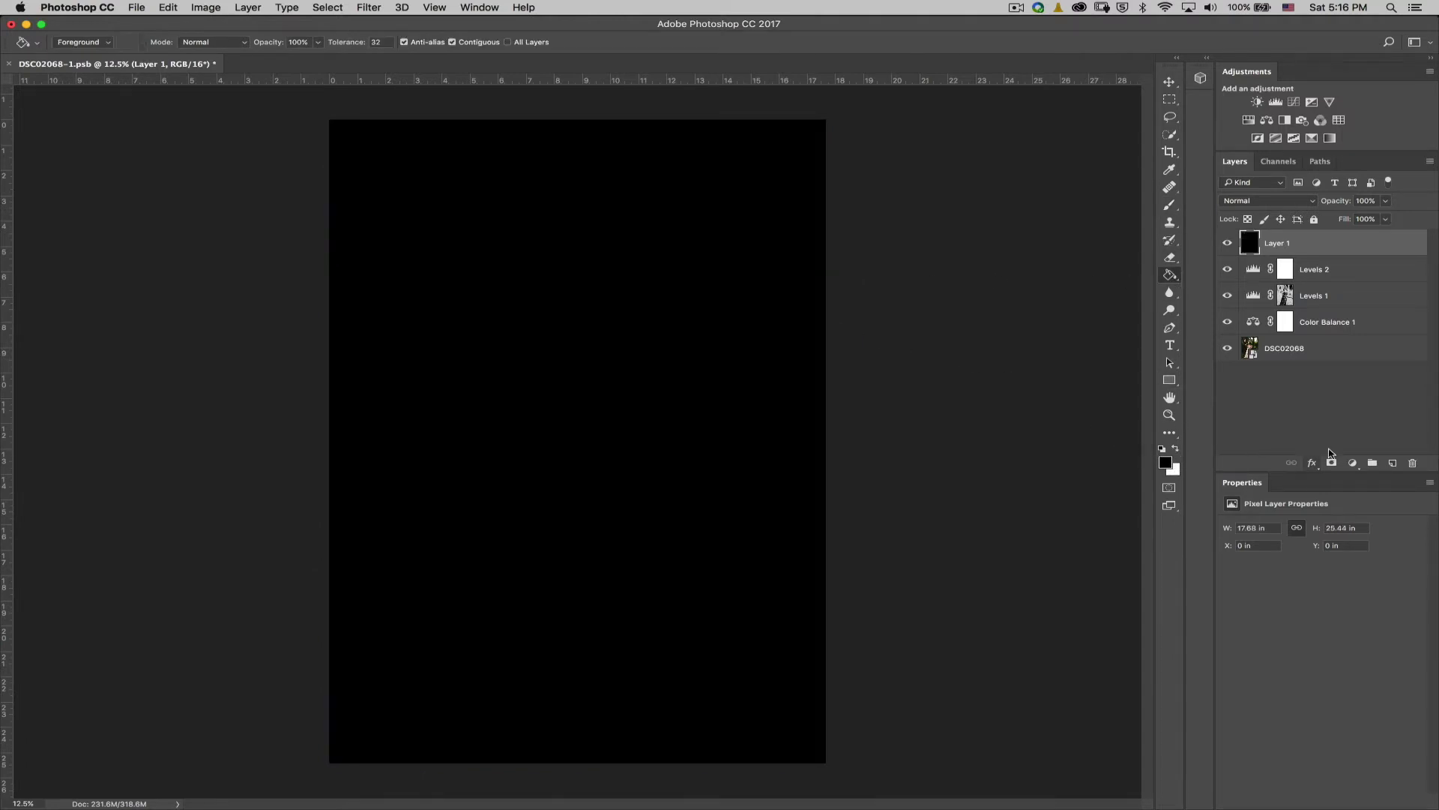
{"action": "left_click", "coordinate": [1333, 462]}
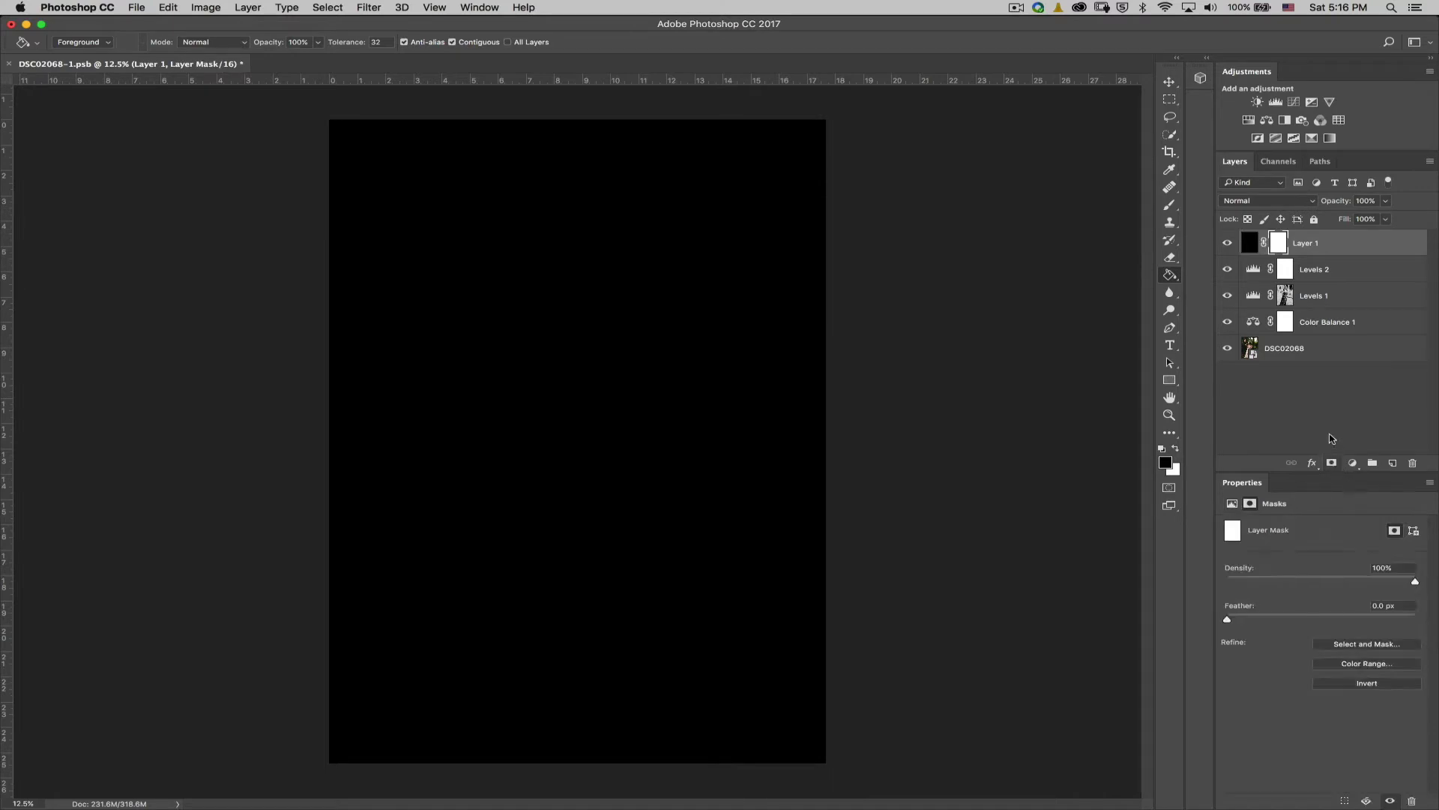
{"action": "left_click", "coordinate": [1385, 219]}
Step: Set Layer 1 to 53% opacity and paint its mask black over the woman's body, arm and face
{"action": "left_click", "coordinate": [1352, 218]}
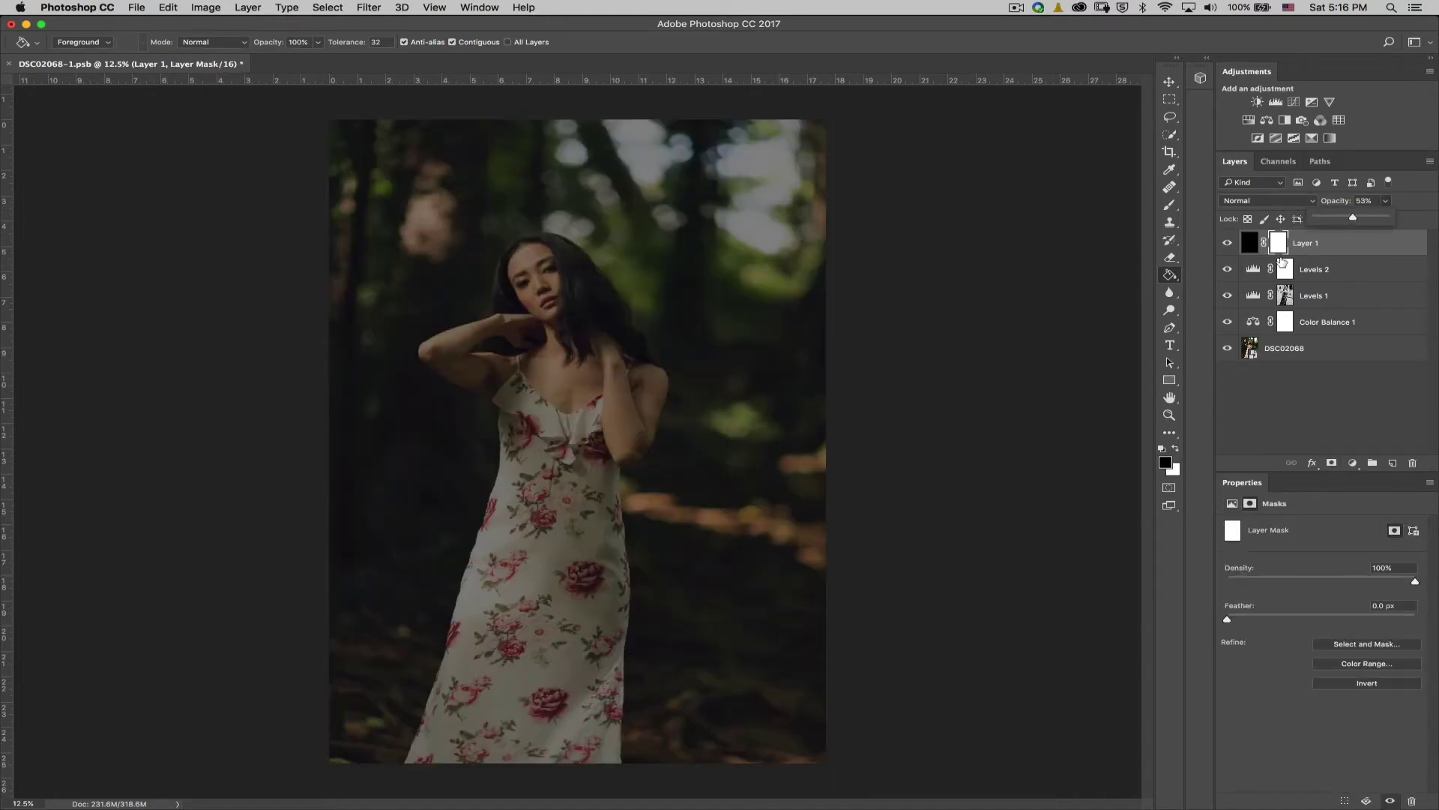
{"action": "left_click", "coordinate": [1175, 208]}
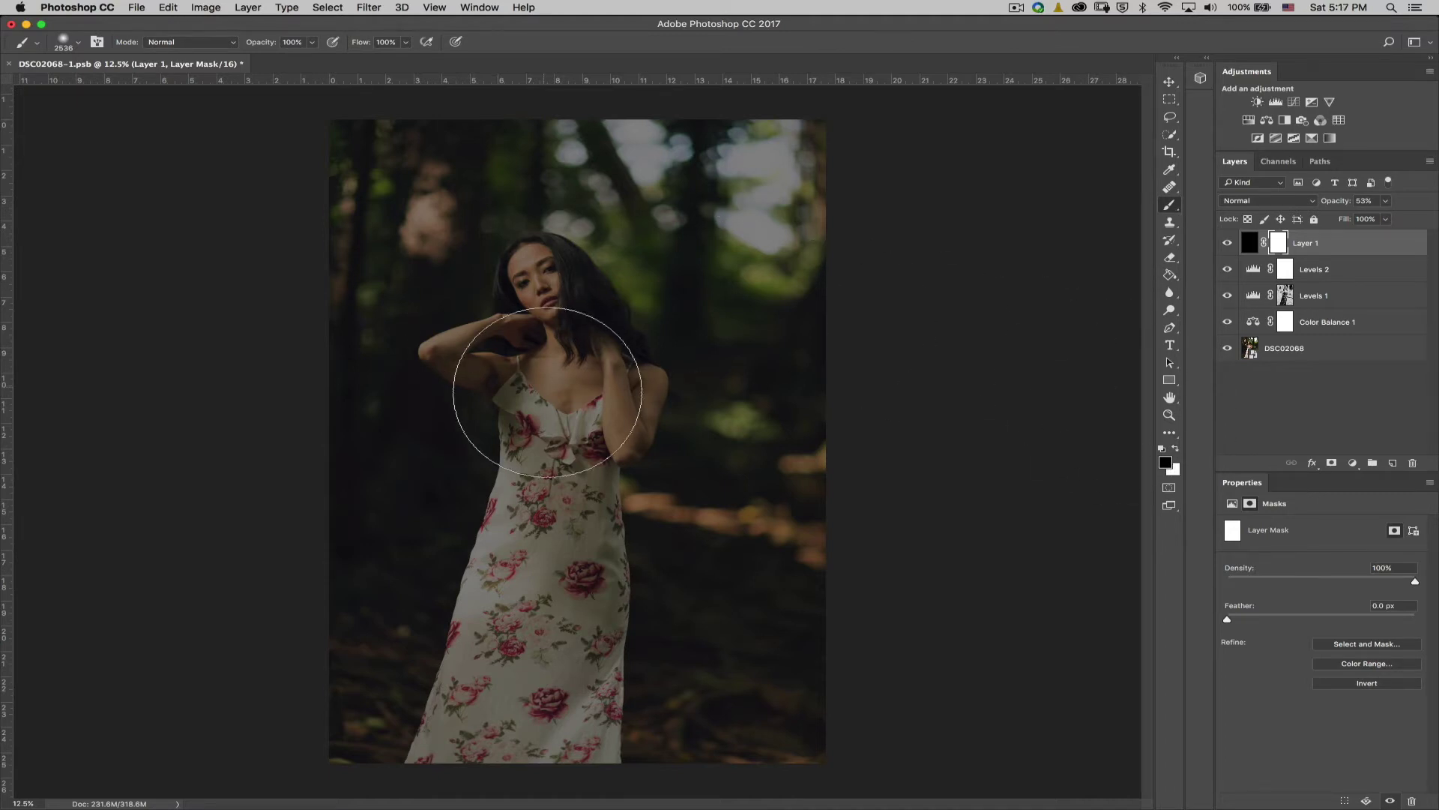
{"action": "mouse_move", "coordinate": [537, 361]}
{"action": "left_mouse_down"}
{"action": "mouse_move", "coordinate": [628, 374]}
{"action": "mouse_move", "coordinate": [540, 382]}
{"action": "mouse_move", "coordinate": [537, 335]}
{"action": "left_mouse_up"}
{"action": "mouse_move", "coordinate": [450, 305]}
{"action": "left_mouse_down"}
{"action": "mouse_move", "coordinate": [599, 622]}
{"action": "mouse_move", "coordinate": [570, 674]}
{"action": "left_mouse_up"}
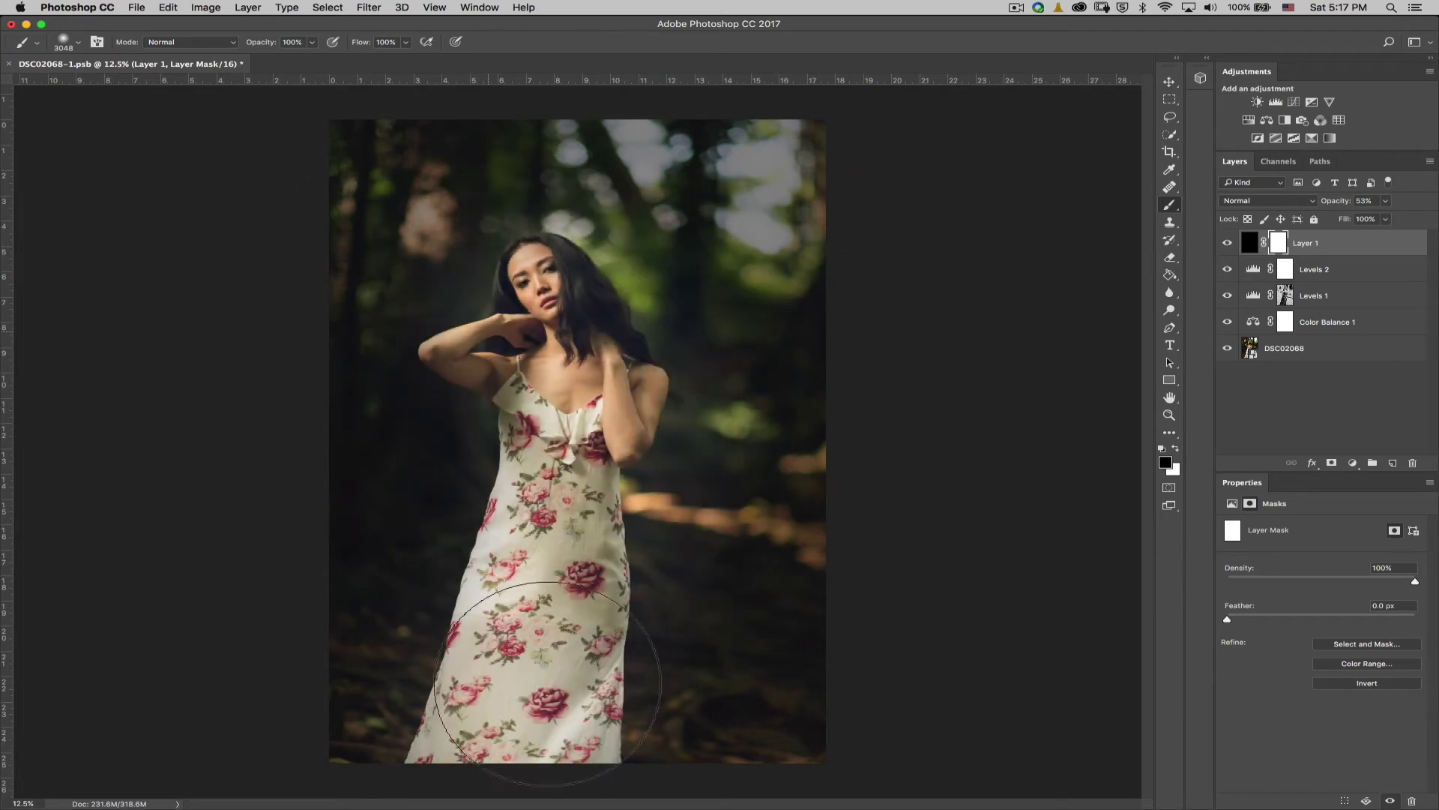
{"action": "left_click_drag", "start_coordinate": [572, 365], "coordinate": [517, 315]}
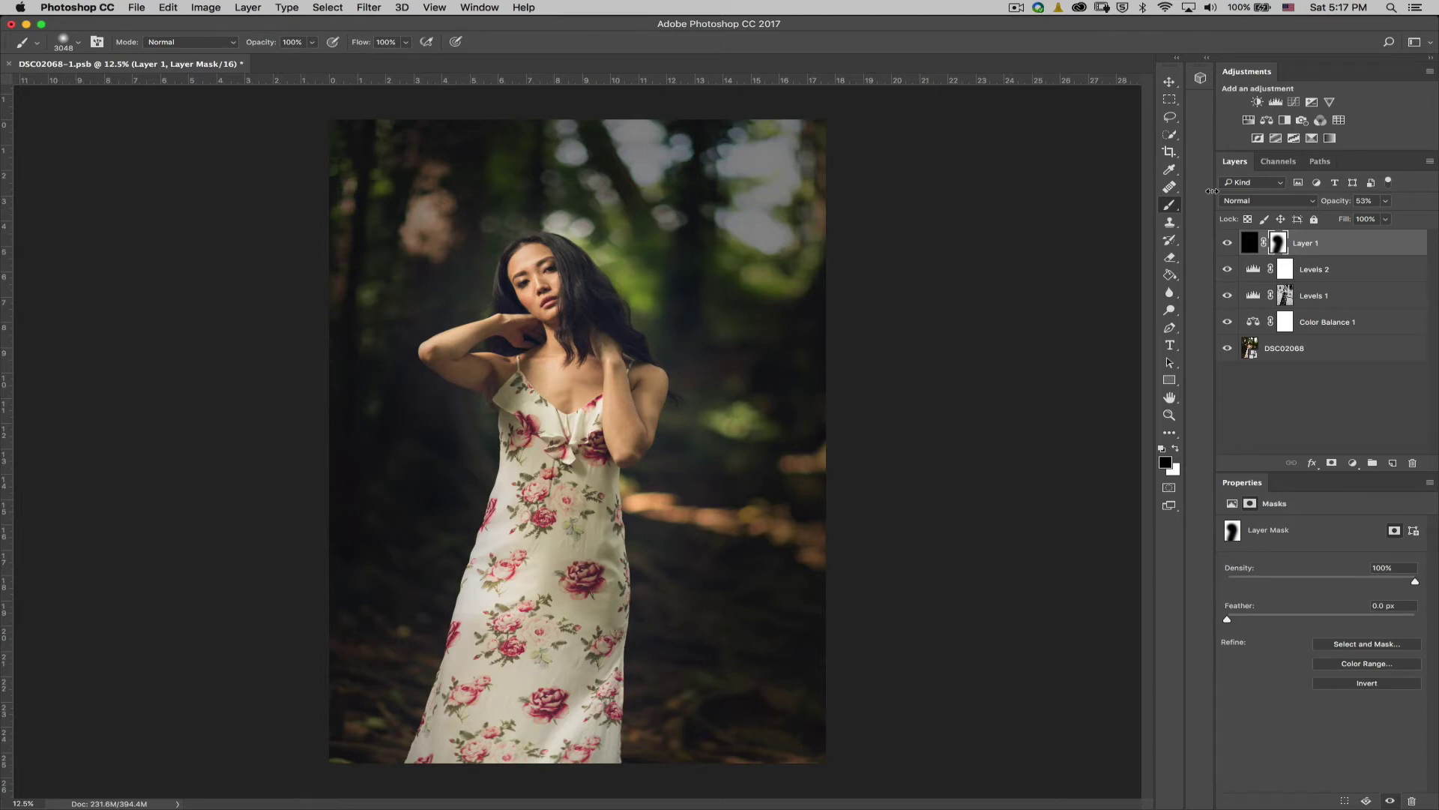
Step: Lower Layer 1's opacity to about 18%
{"action": "left_click", "coordinate": [1386, 200]}
{"action": "left_click_drag", "start_coordinate": [1387, 217], "coordinate": [1346, 218]}
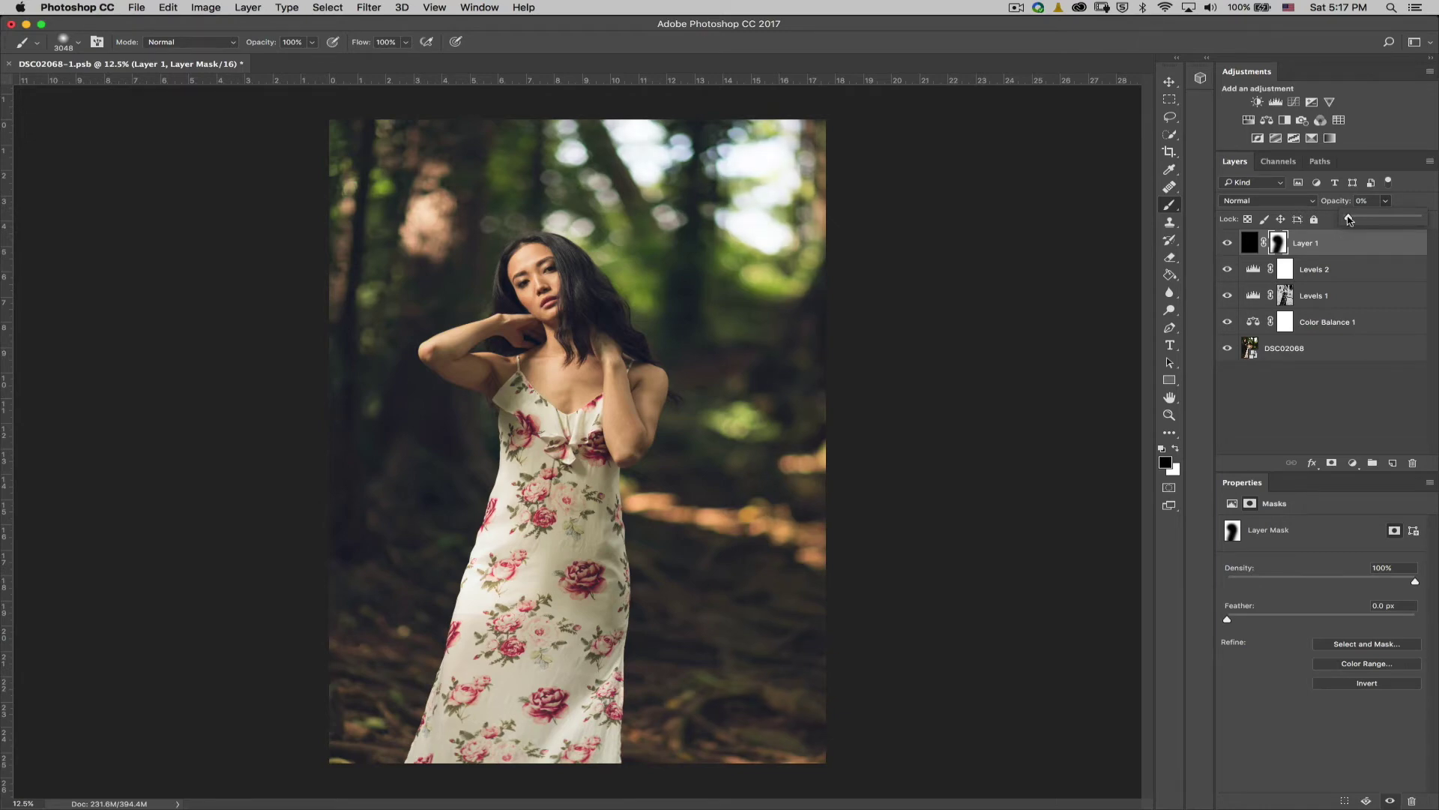
{"action": "left_click_drag", "start_coordinate": [1353, 218], "coordinate": [1363, 218]}
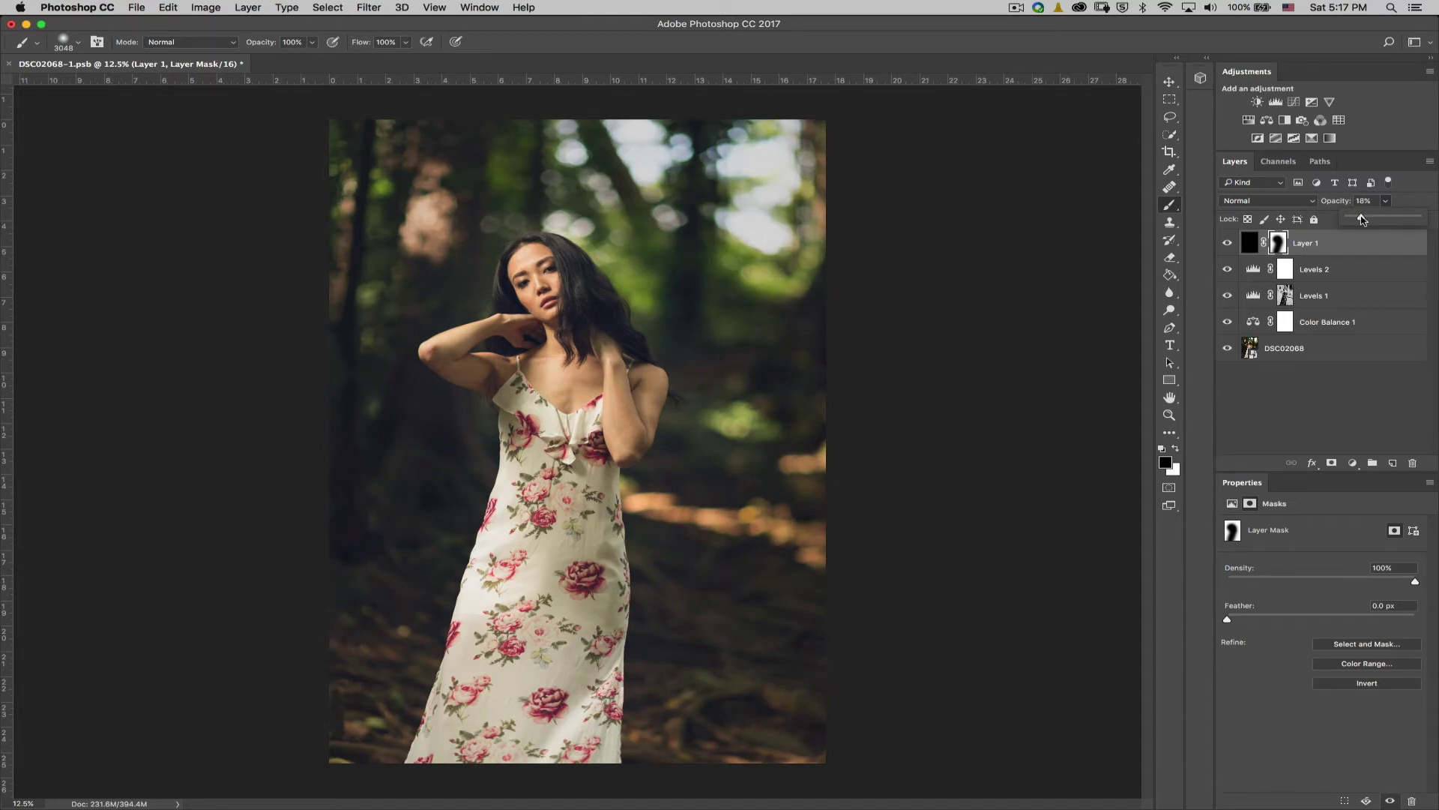
{"action": "left_click", "coordinate": [1315, 407]}
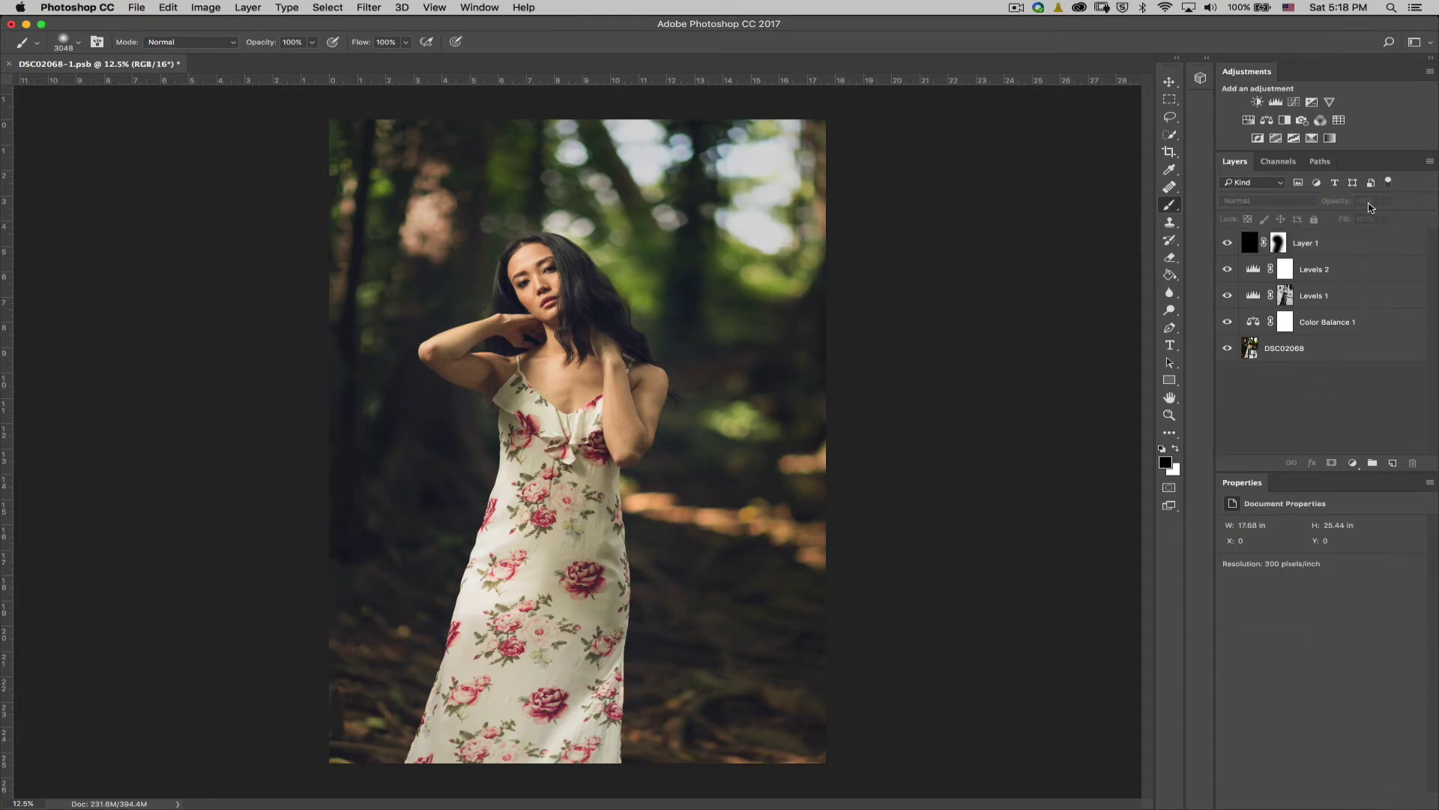
Step: Toggle Layer 1's visibility several times to compare the vignette before and after
{"action": "left_click", "coordinate": [1365, 235]}
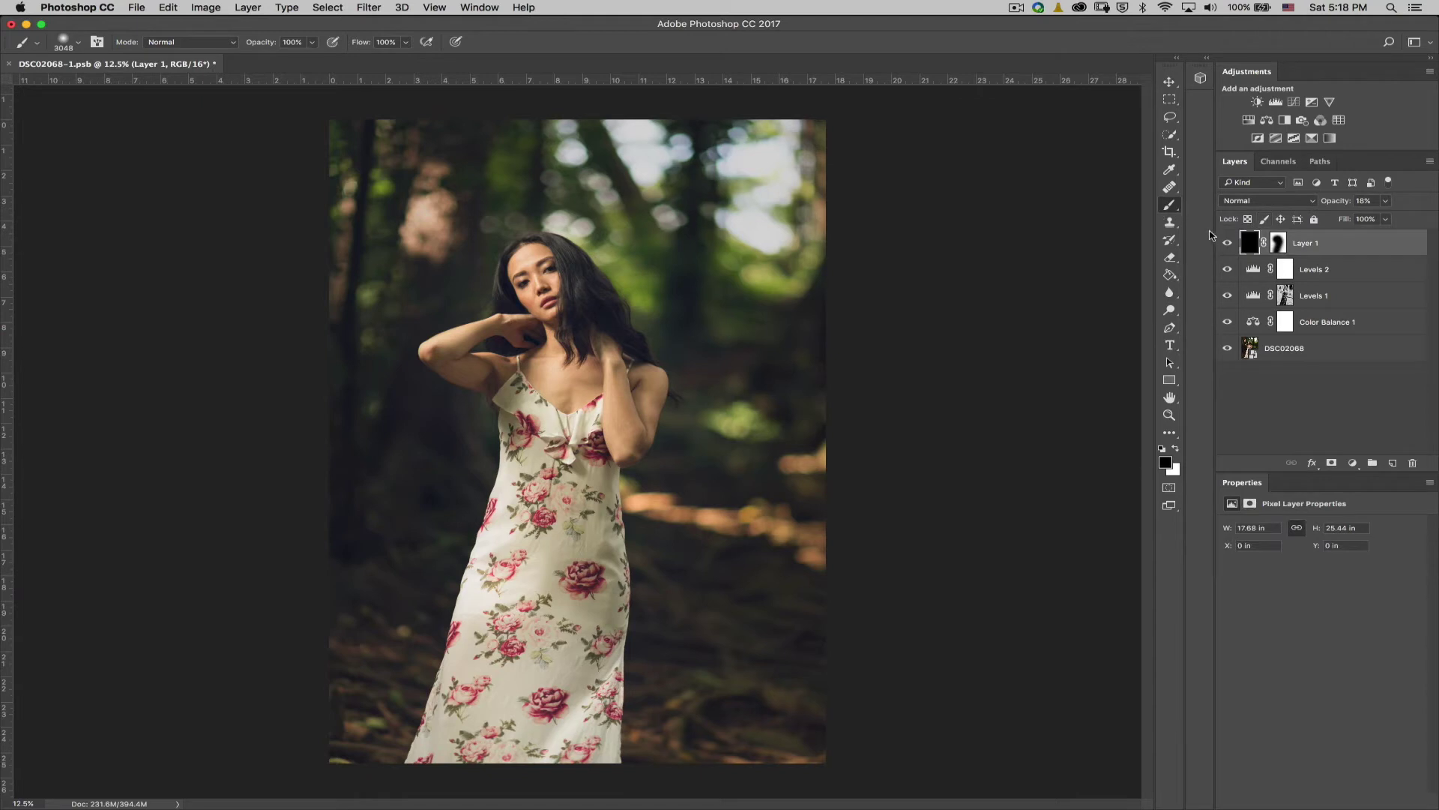
{"action": "left_click", "coordinate": [1228, 244]}
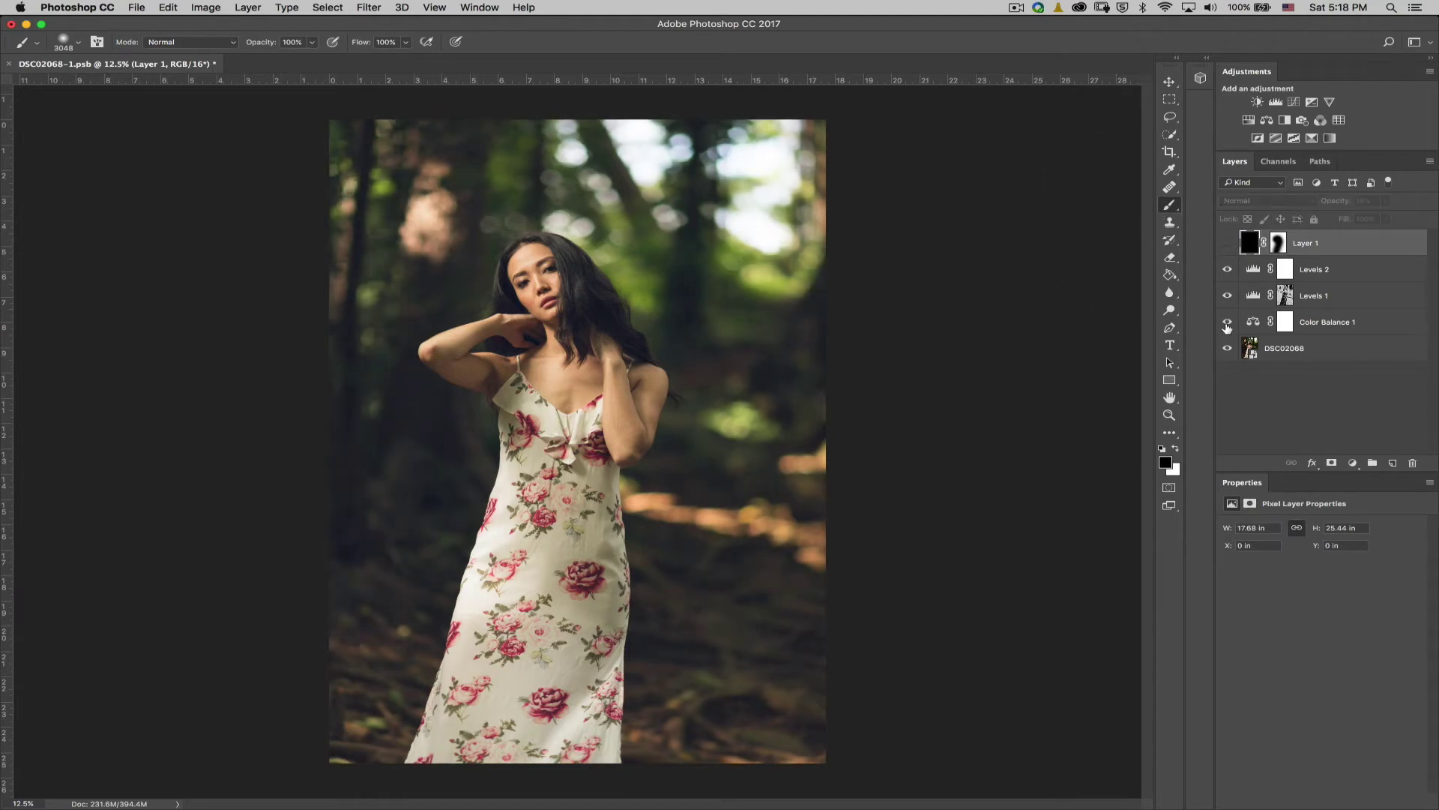
{"action": "left_click", "coordinate": [1228, 244]}
{"action": "left_click", "coordinate": [1228, 244]}
{"action": "left_click", "coordinate": [1228, 243]}
{"action": "left_click", "coordinate": [1228, 244]}
{"action": "left_click", "coordinate": [1228, 245]}
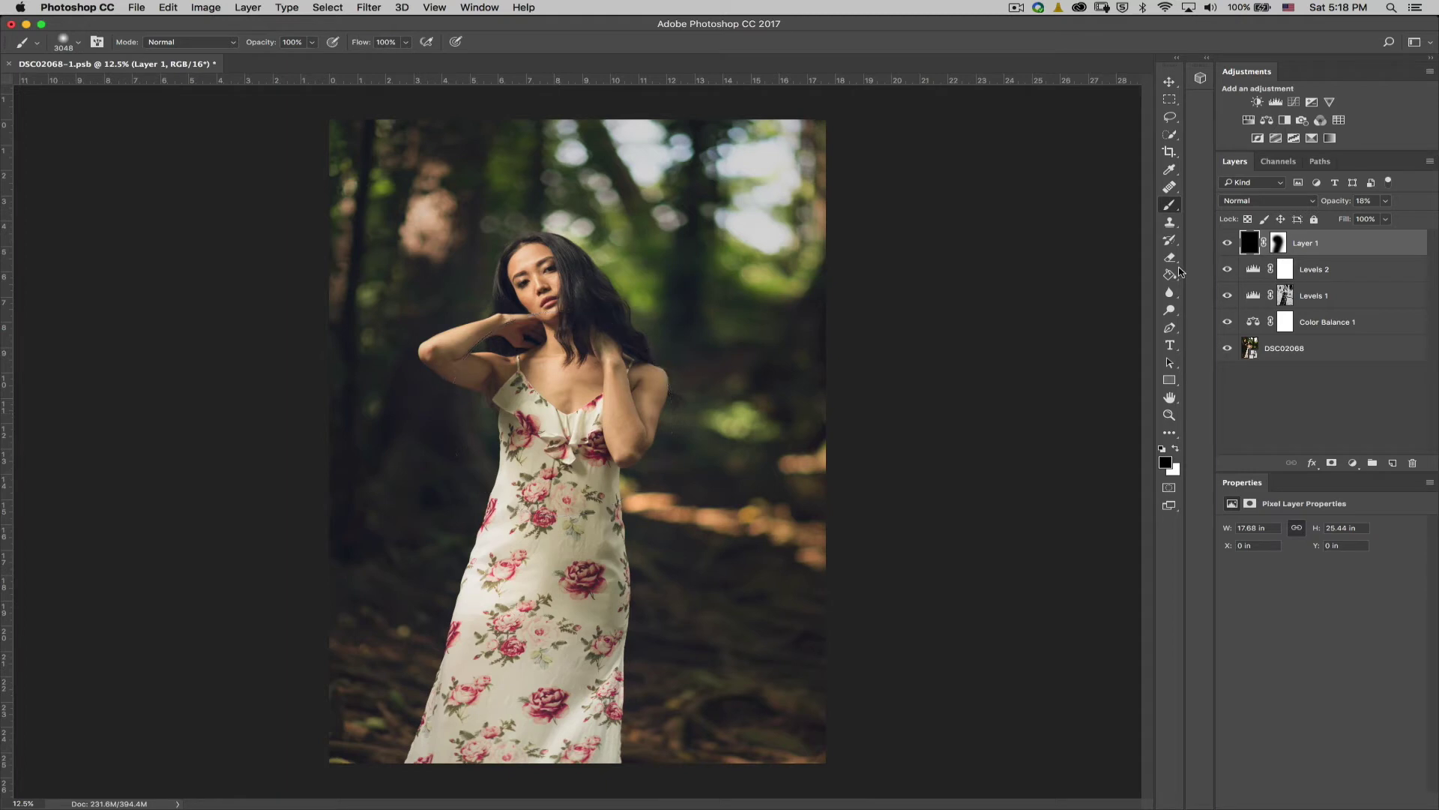
Step: Try a Black & White layer with Reds raised, then delete it to keep the photo in colour
{"action": "left_click", "coordinate": [1353, 462]}
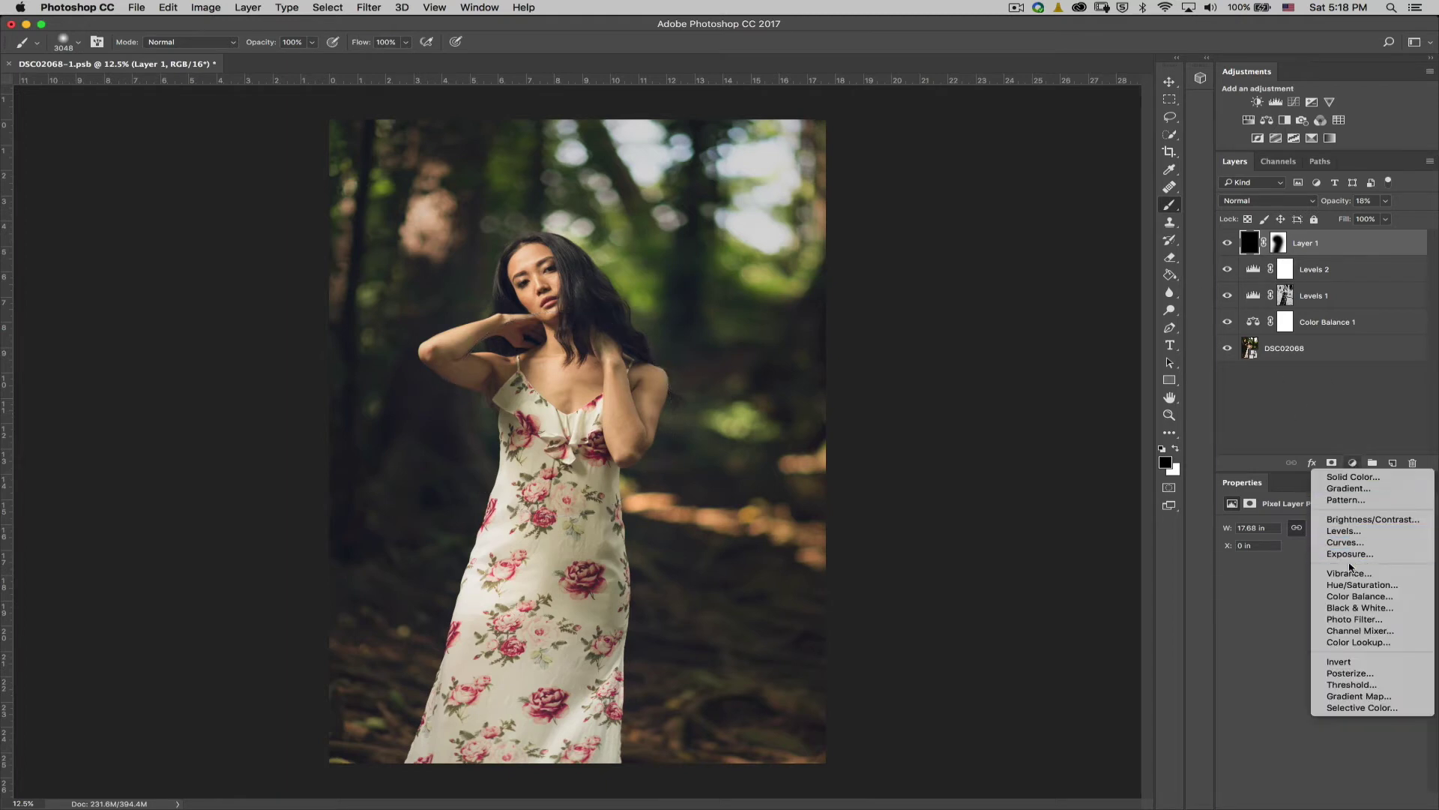
{"action": "left_click", "coordinate": [1347, 609]}
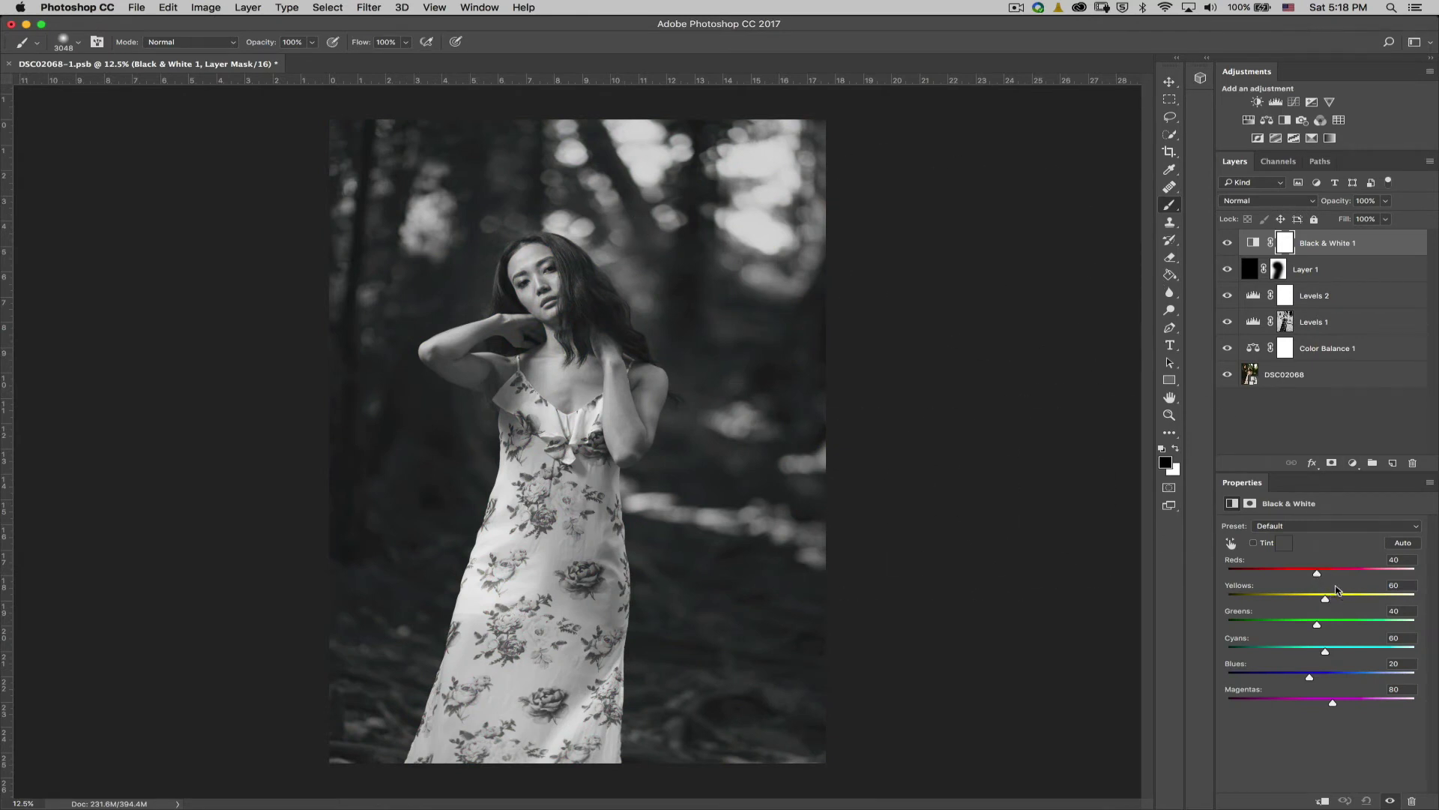
{"action": "left_click_drag", "start_coordinate": [1319, 573], "coordinate": [1317, 677]}
{"action": "key", "text": "BackSpace"}
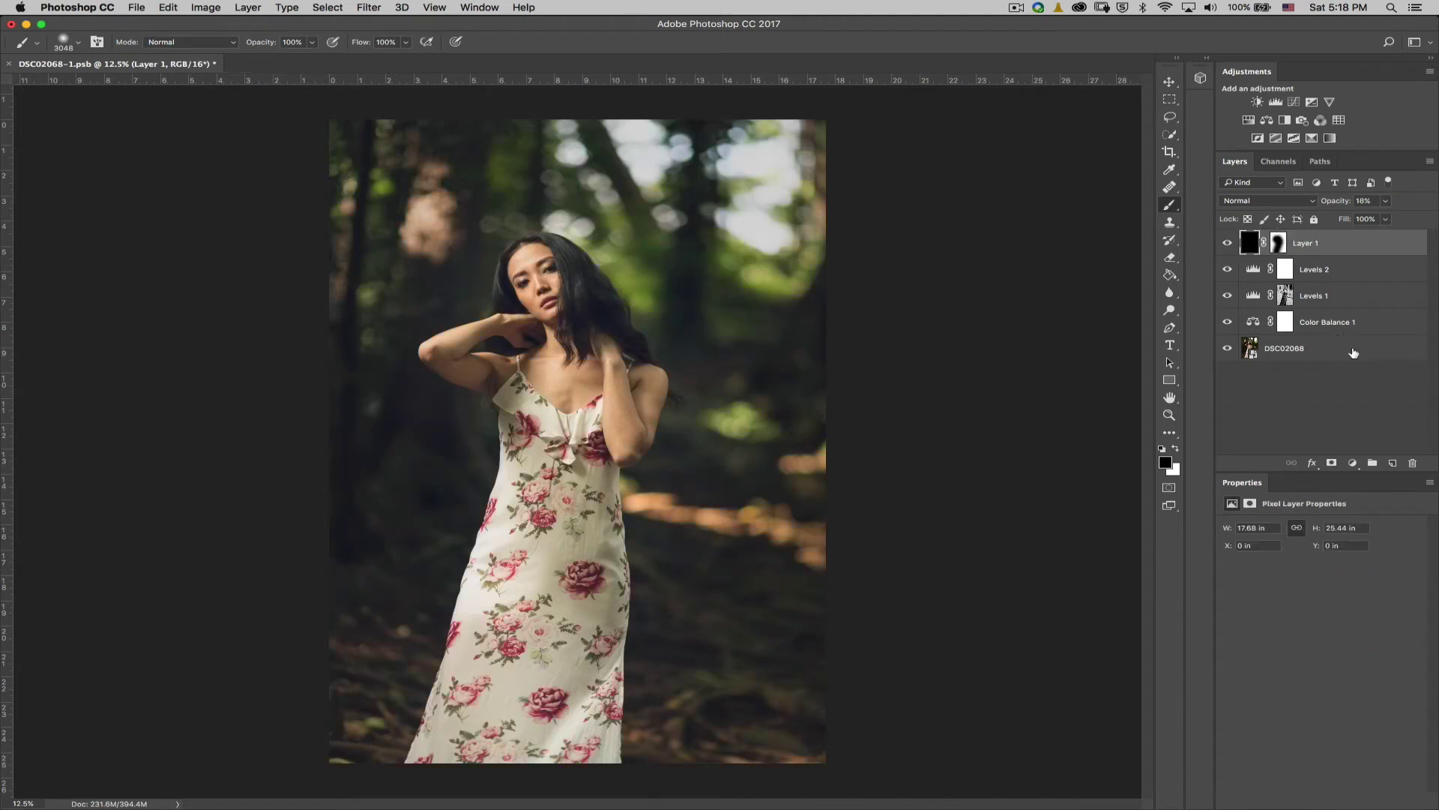
{"action": "left_click", "coordinate": [1353, 462]}
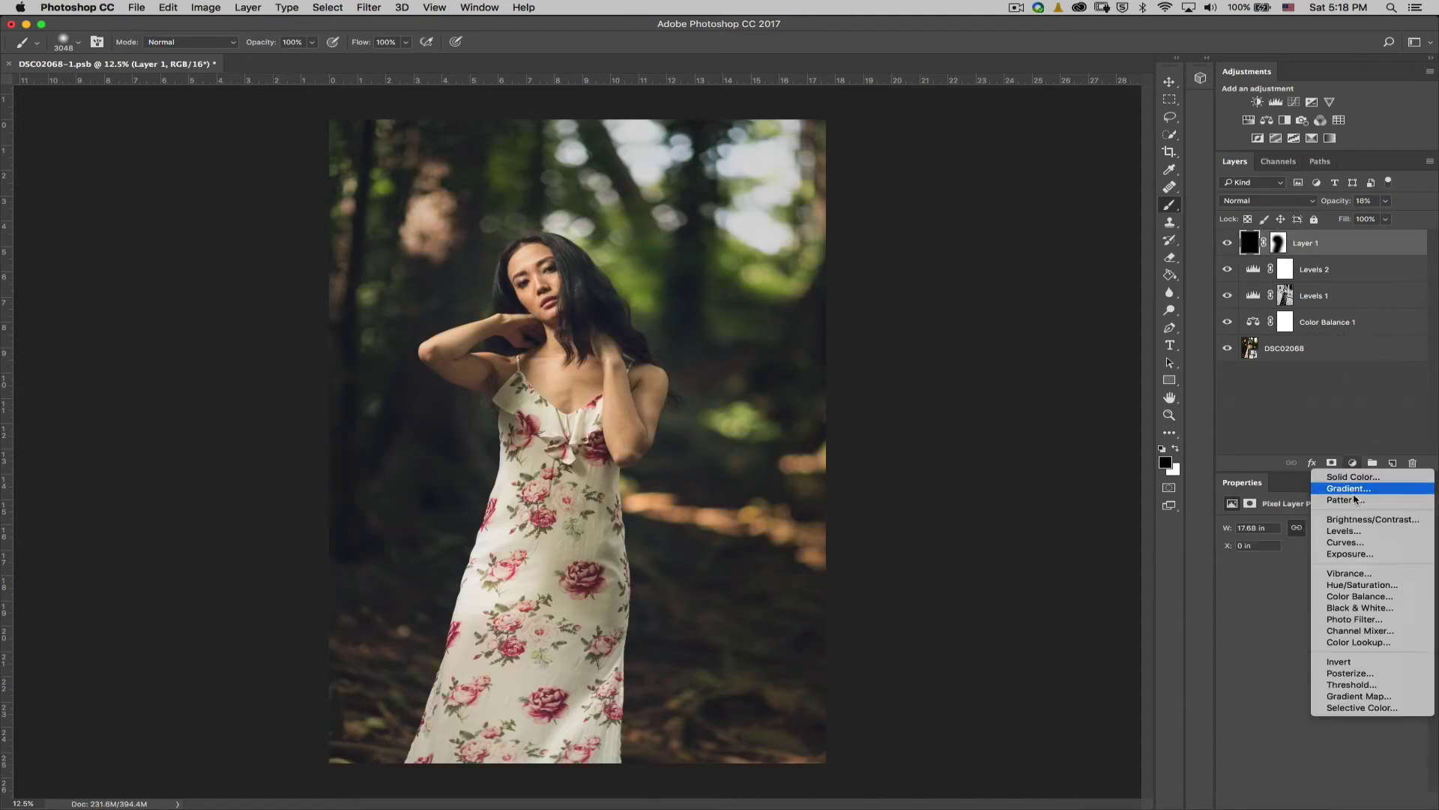
Step: Add a Hue/Saturation layer at Saturation -100 with Soft Light blend mode
{"action": "left_click", "coordinate": [1357, 585]}
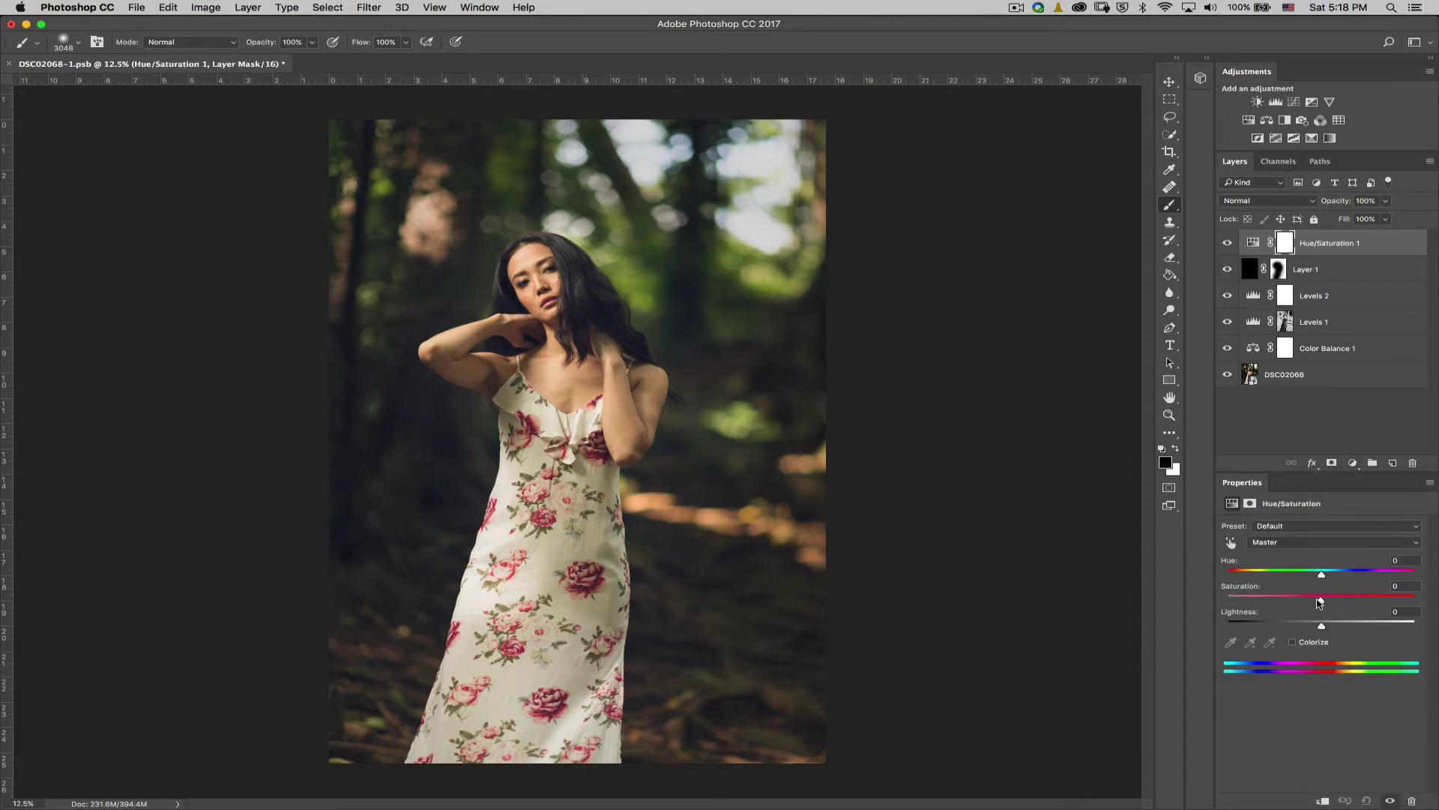
{"action": "left_click_drag", "start_coordinate": [1319, 602], "coordinate": [1227, 600]}
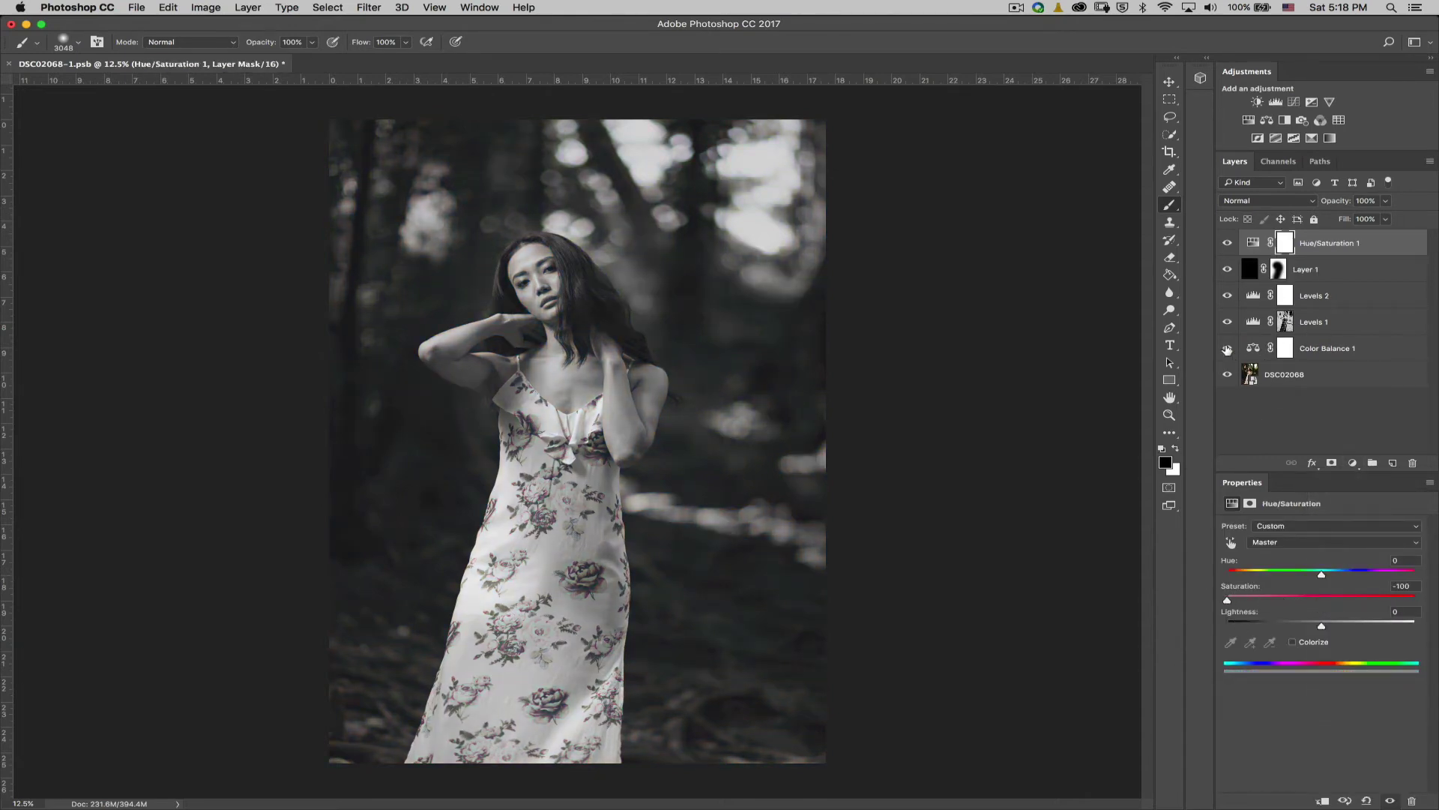
{"action": "left_click", "coordinate": [1280, 201]}
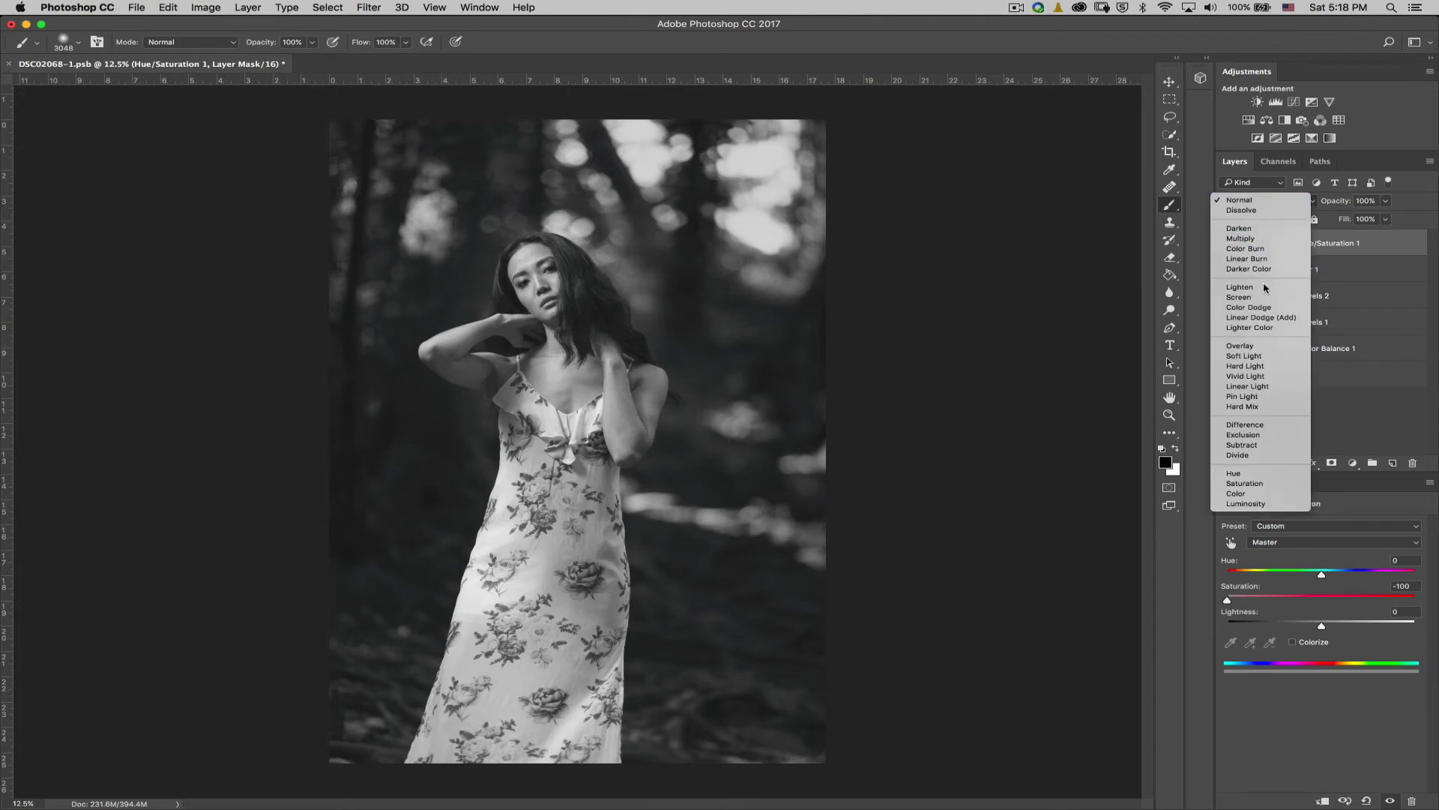
{"action": "left_click", "coordinate": [1245, 356]}
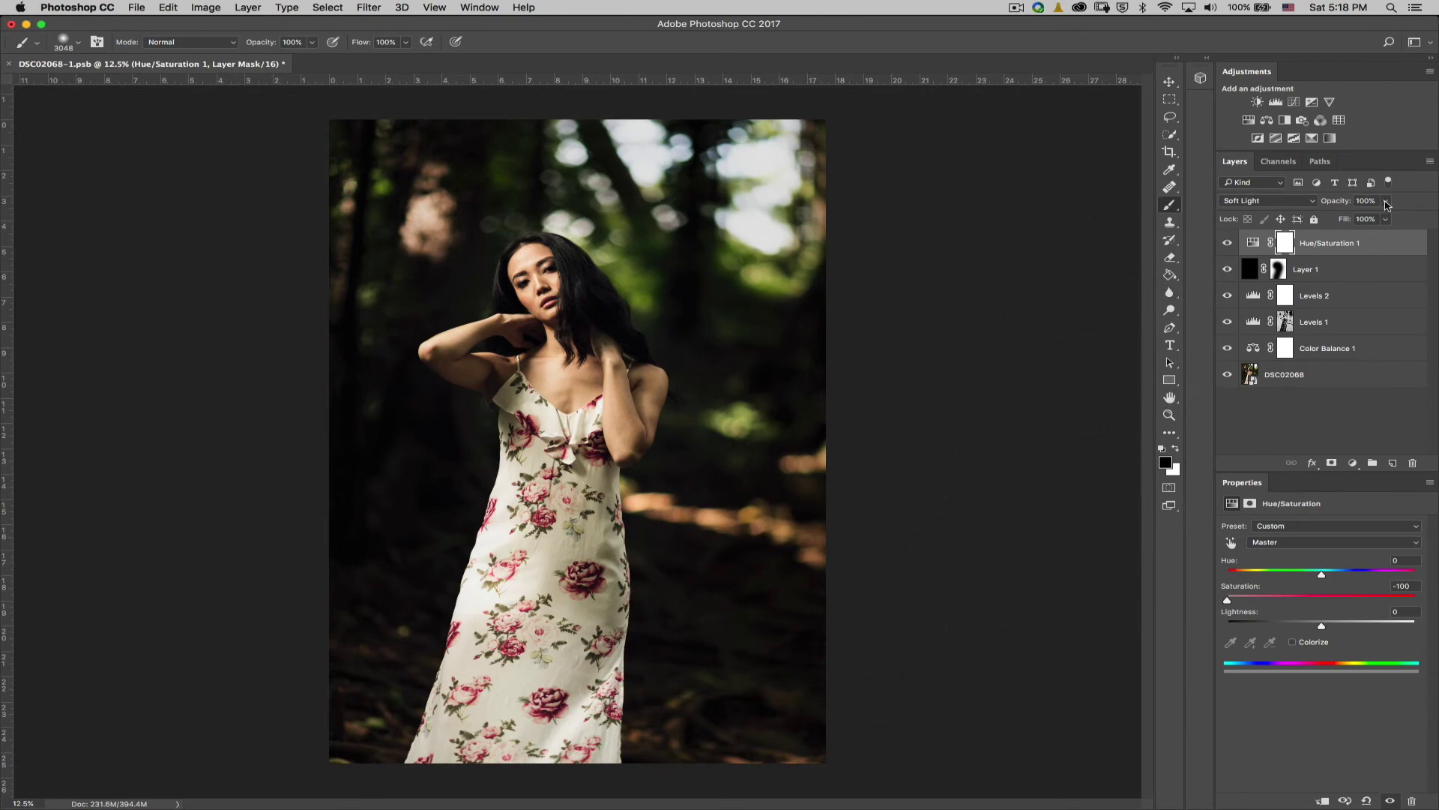
Step: Set the Hue/Saturation 1 layer's opacity to 10% and deselect it
{"action": "left_click", "coordinate": [1385, 200]}
{"action": "left_click_drag", "start_coordinate": [1386, 218], "coordinate": [1316, 218]}
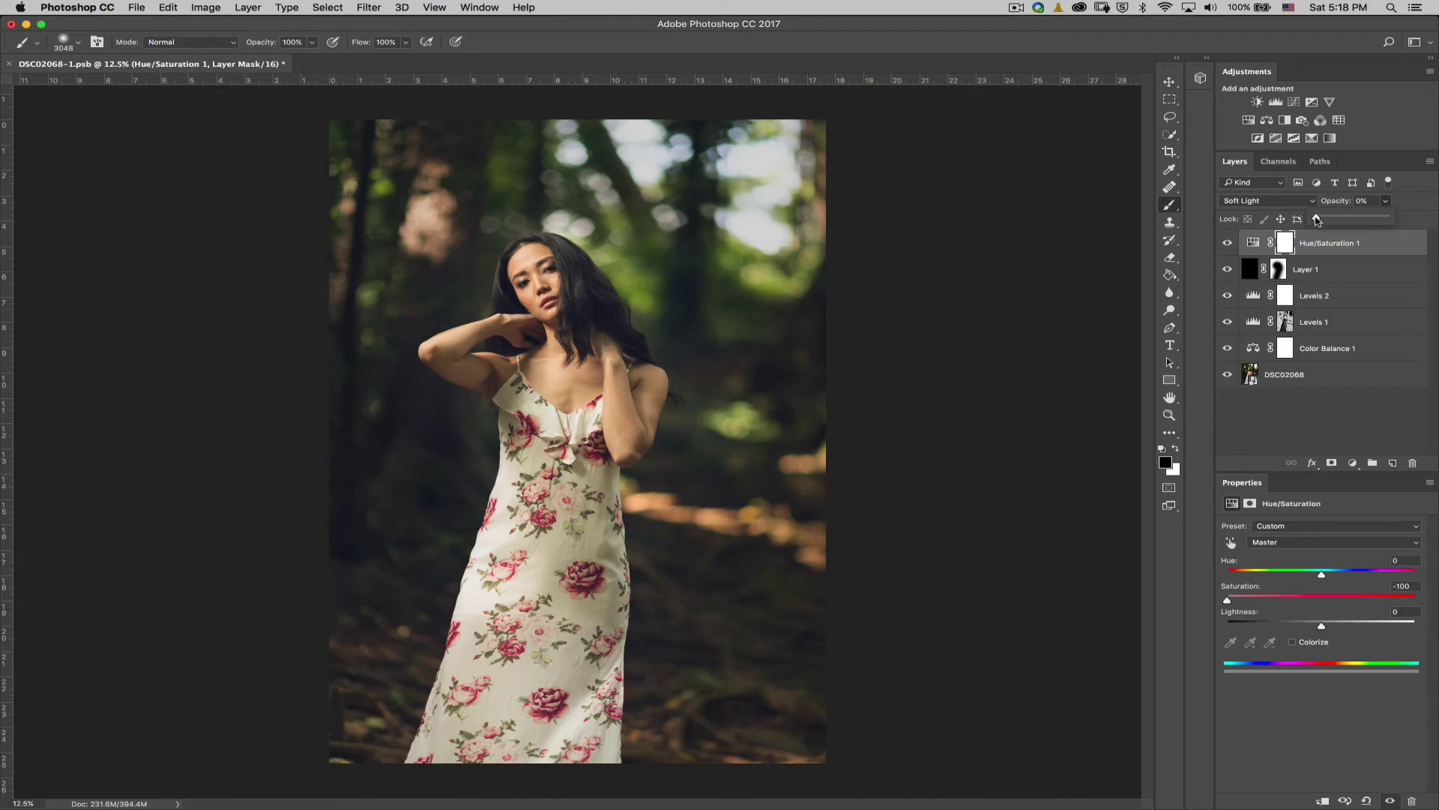
{"action": "left_click_drag", "start_coordinate": [1316, 218], "coordinate": [1330, 220]}
{"action": "left_click", "coordinate": [1325, 429]}
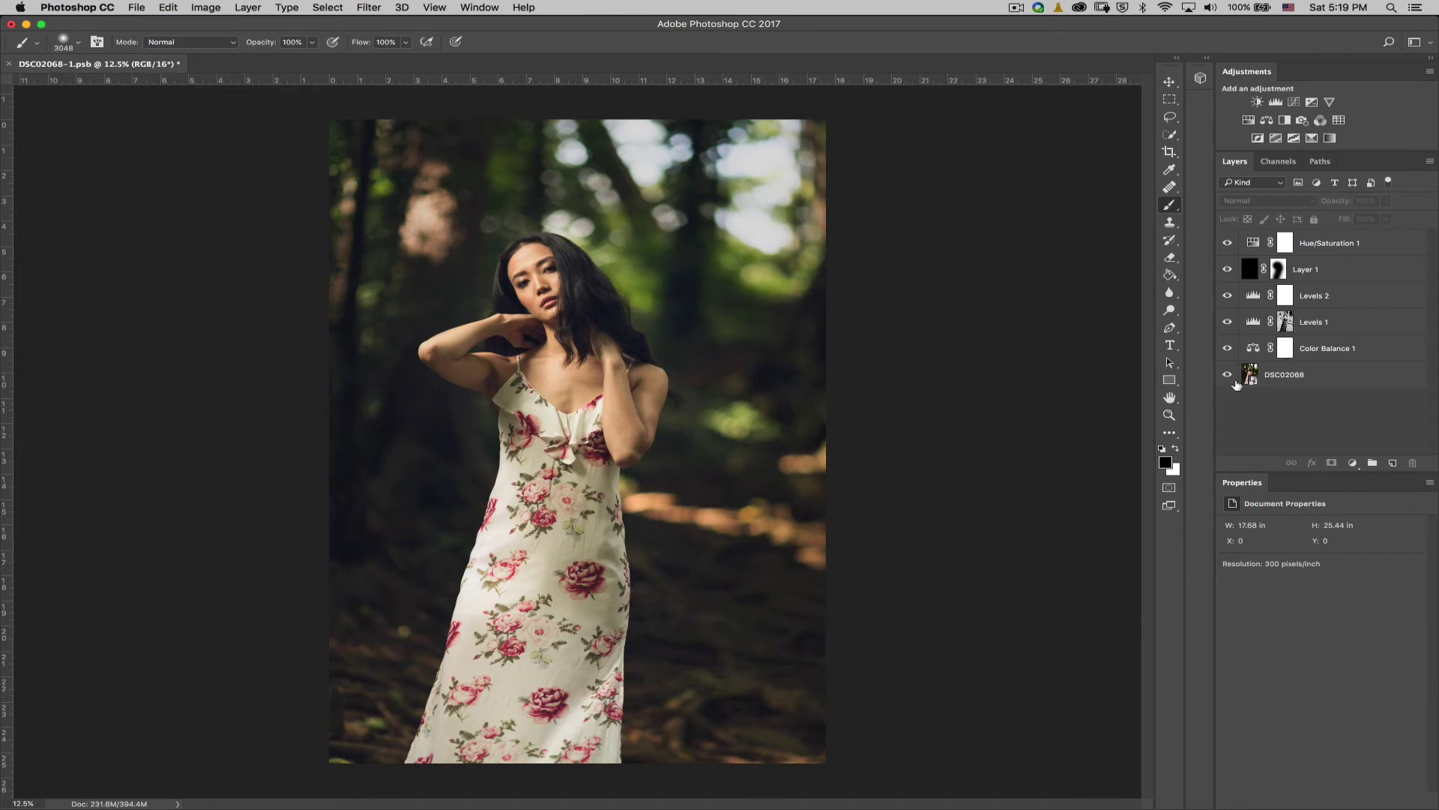
Step: Create Layer 2 and fill it with pale yellow #feef72 chosen in the Color Picker
{"action": "left_click", "coordinate": [1353, 464]}
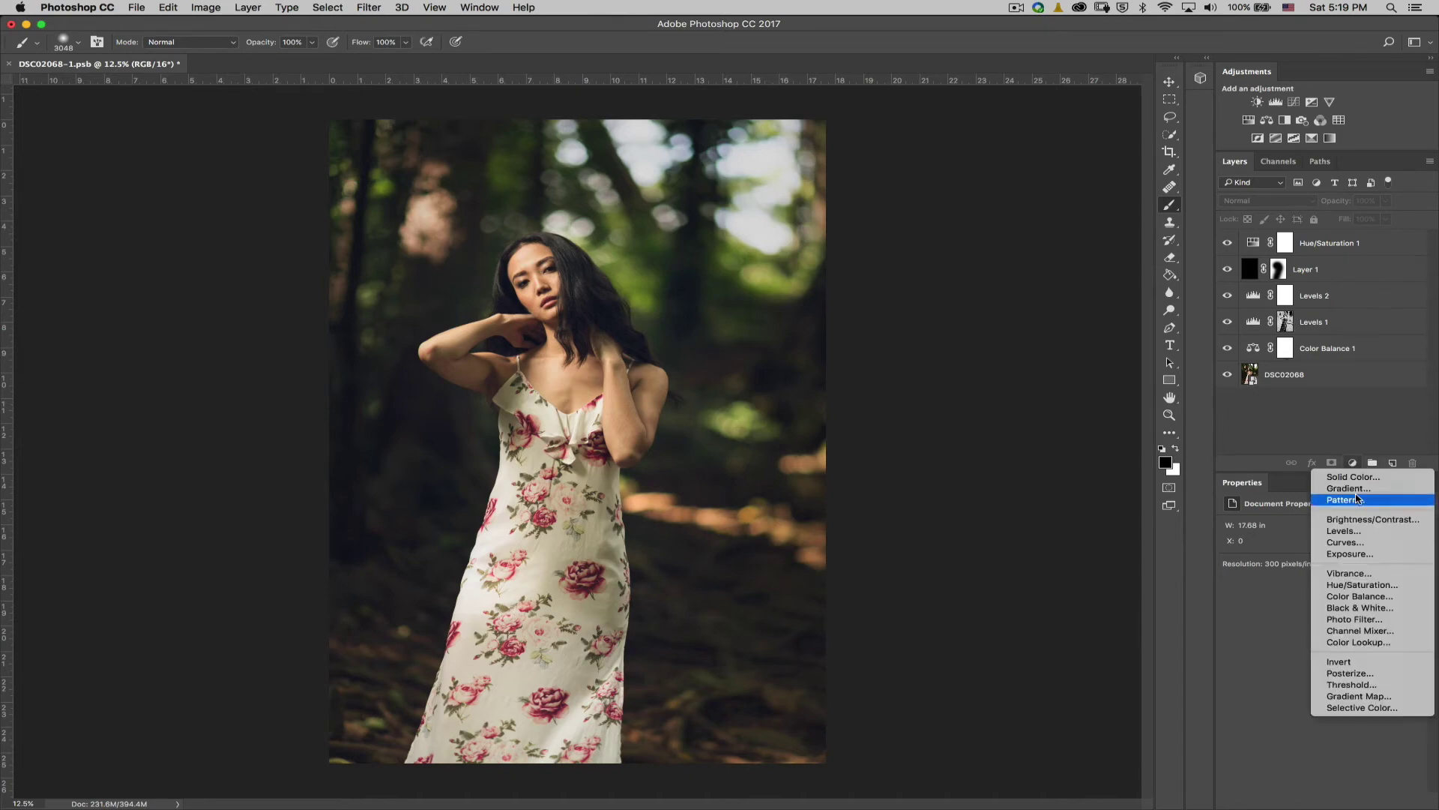
{"action": "left_click", "coordinate": [1370, 453]}
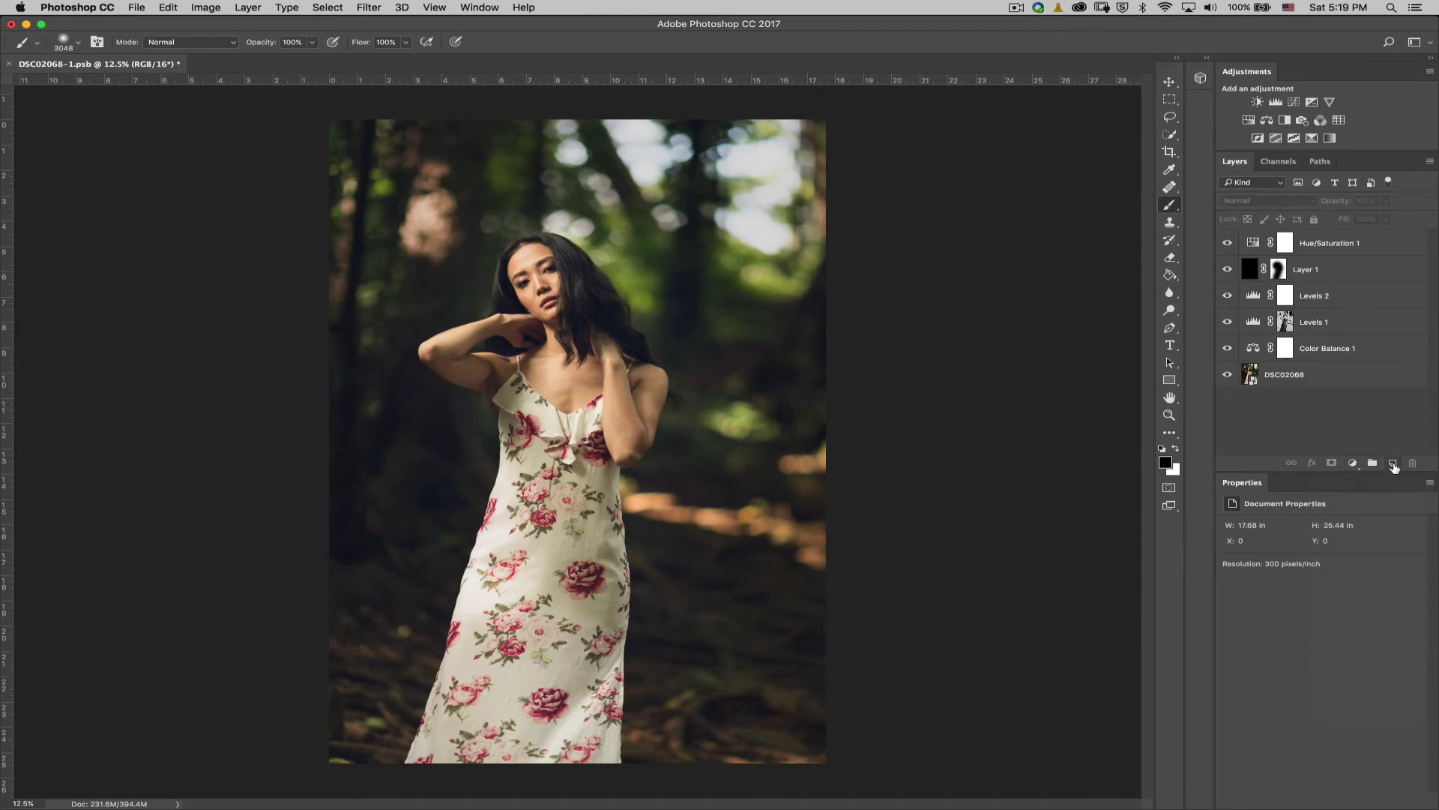
{"action": "left_click", "coordinate": [1396, 464]}
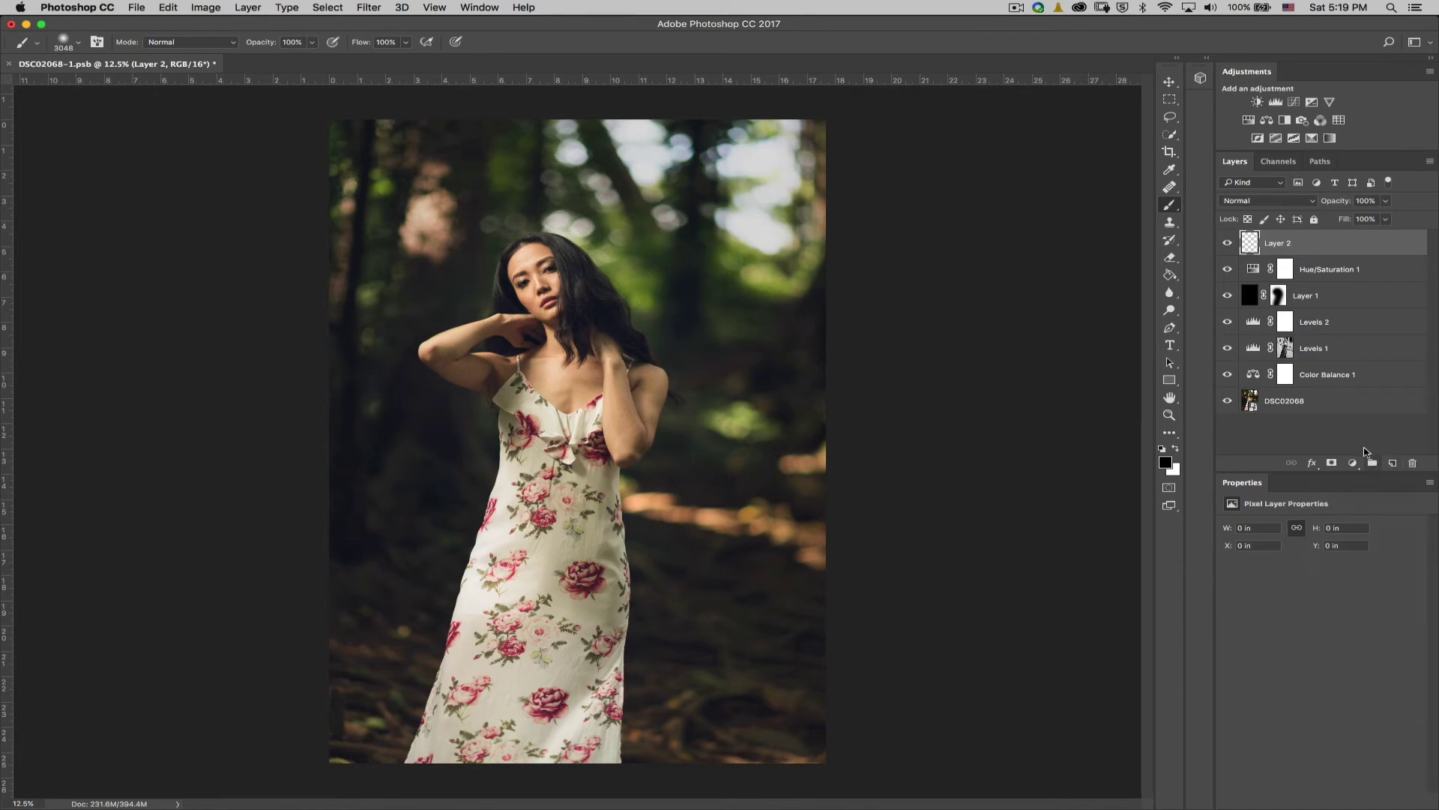
{"action": "left_click", "coordinate": [1170, 275]}
{"action": "left_click", "coordinate": [1166, 463]}
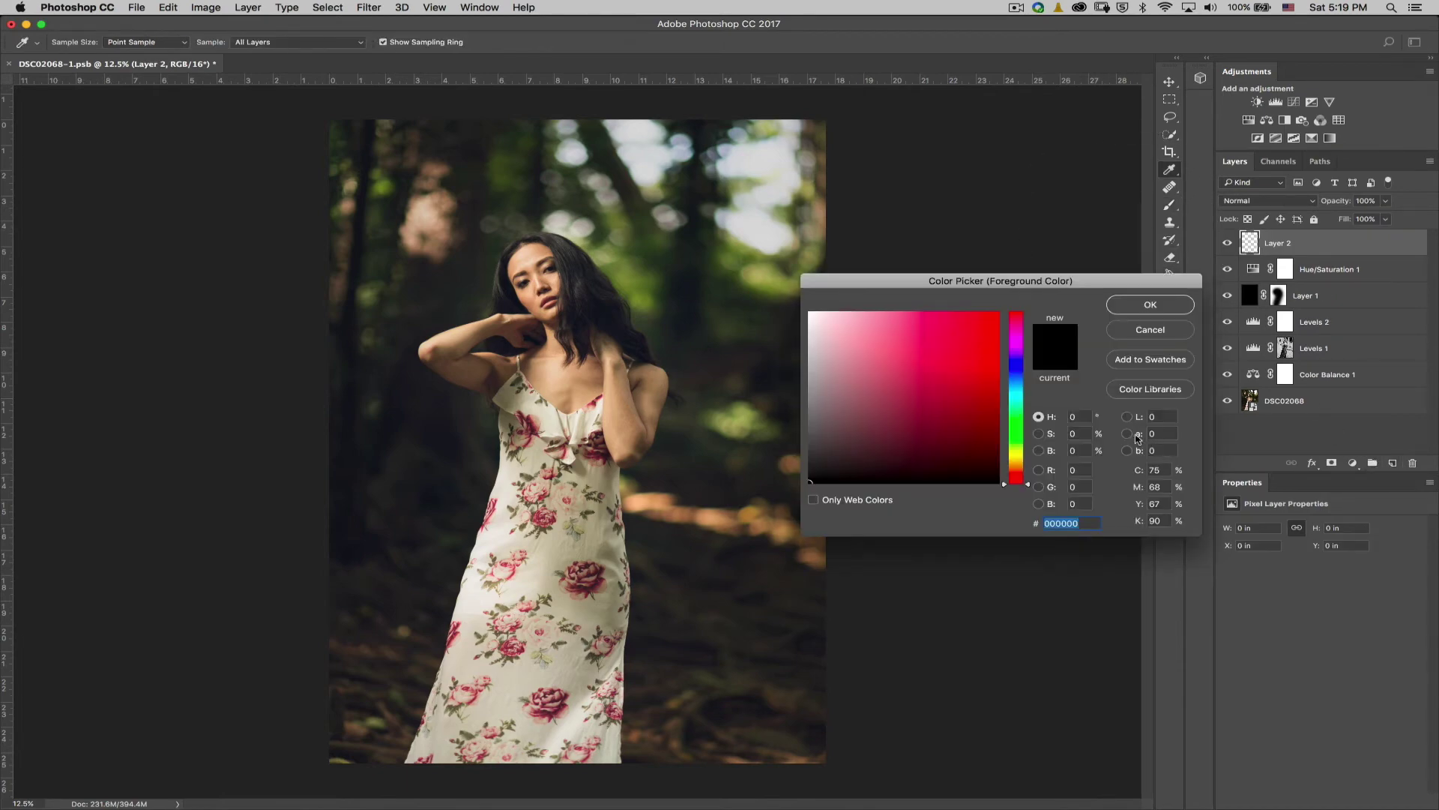
{"action": "left_click", "coordinate": [1018, 458]}
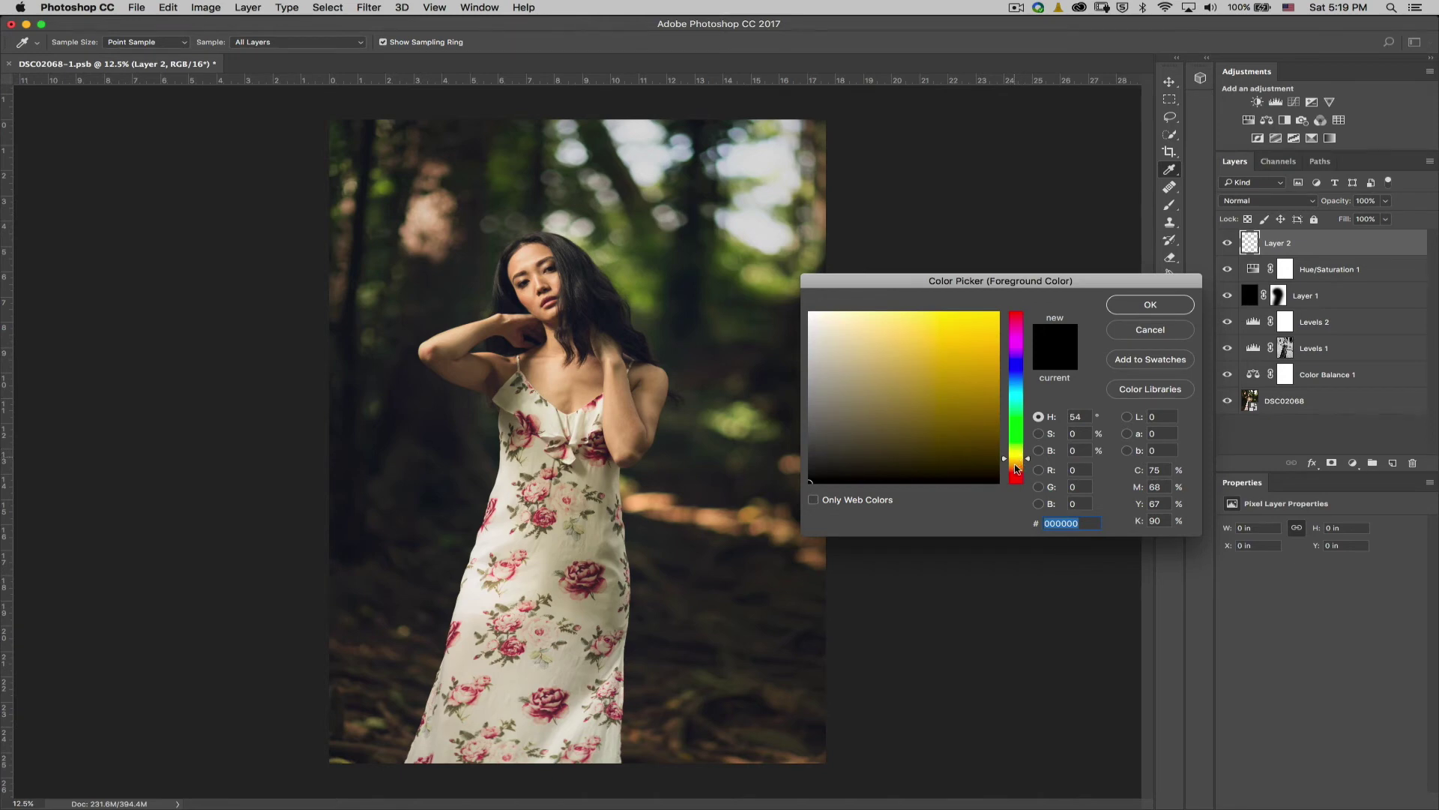
{"action": "left_click", "coordinate": [913, 312]}
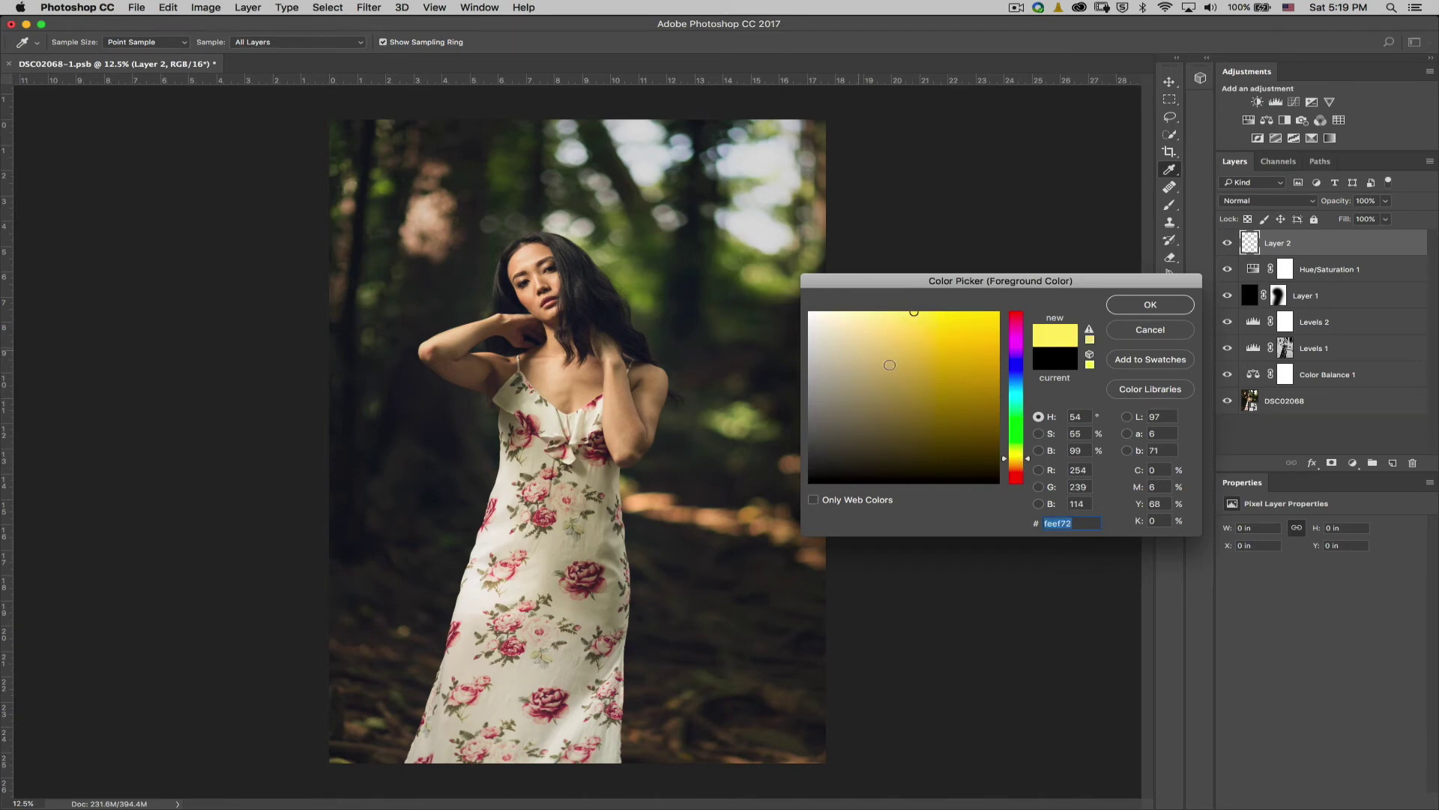
{"action": "left_click", "coordinate": [1172, 307]}
{"action": "key", "text": "g"}
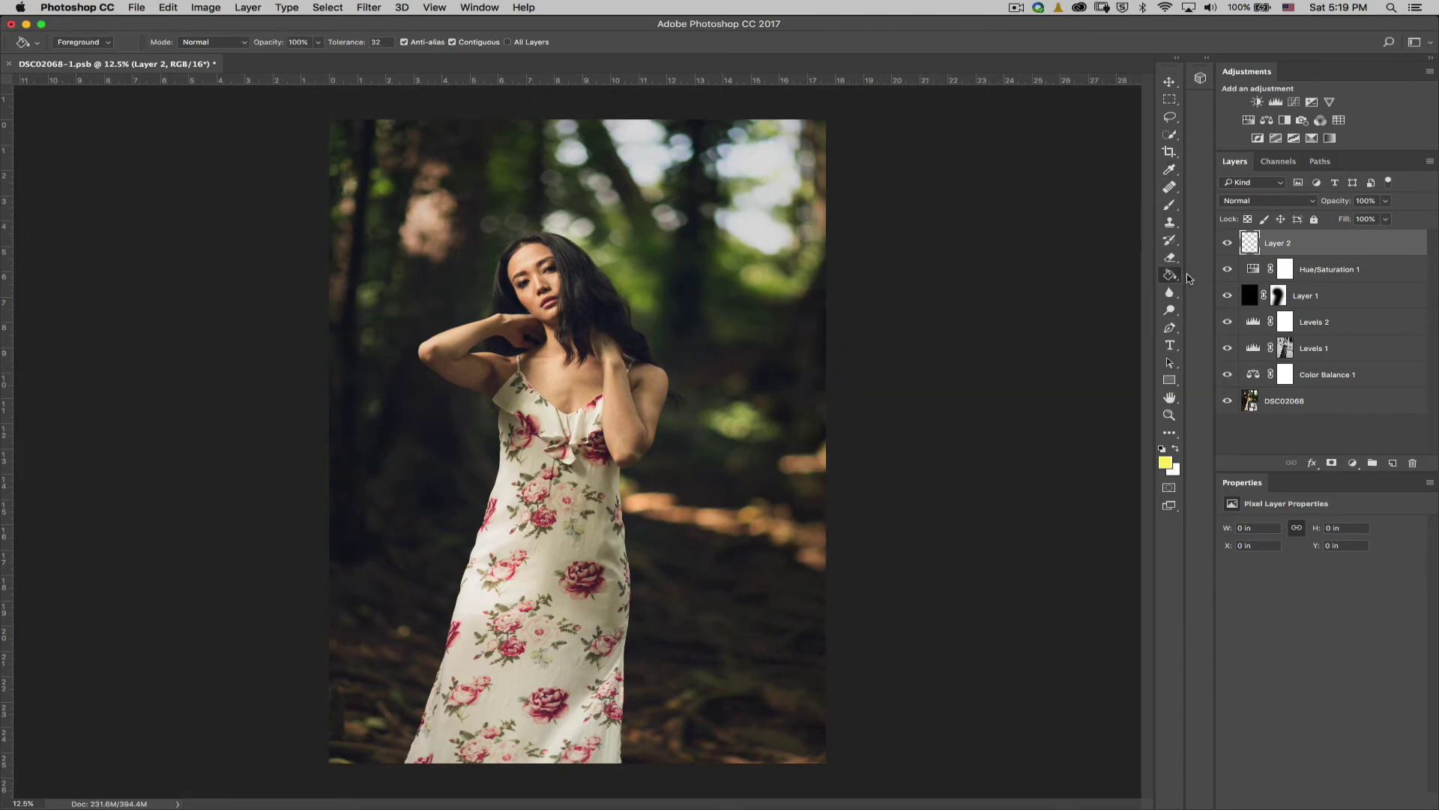
{"action": "key", "text": "alt+BackSpace"}
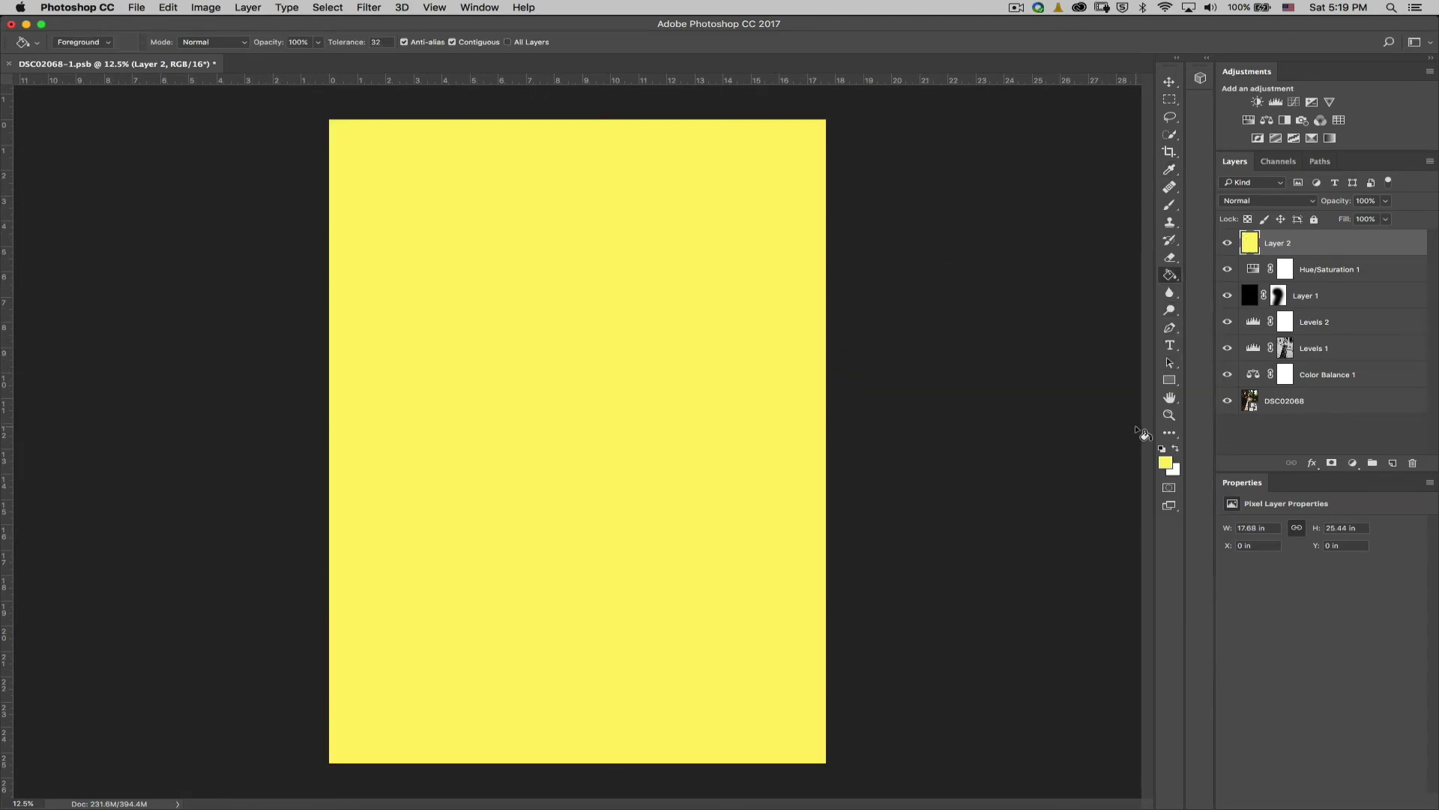
Step: Add a layer mask to Layer 2 and apply the merged image into it with Multiply
{"action": "left_click", "coordinate": [1331, 462]}
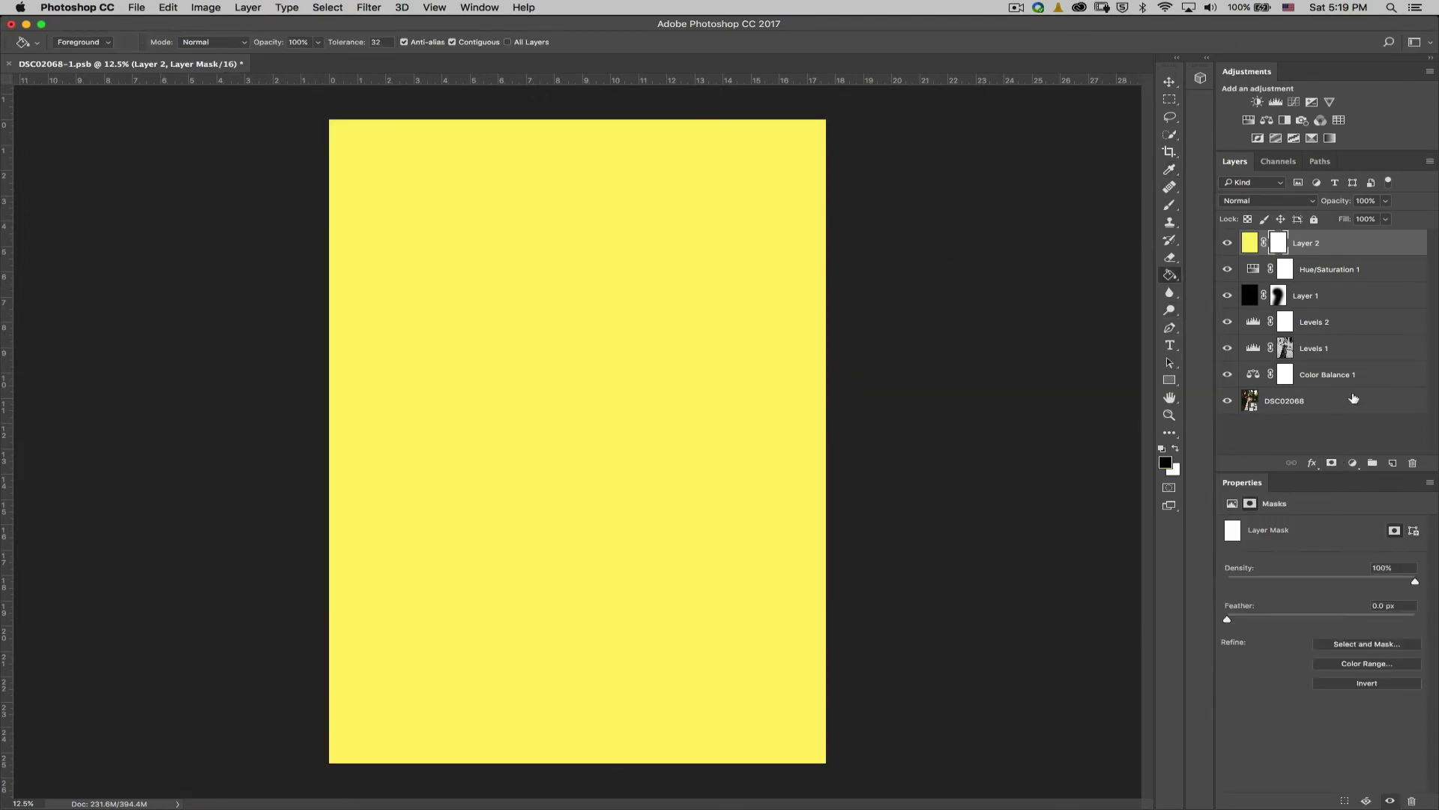
{"action": "left_click", "coordinate": [201, 6]}
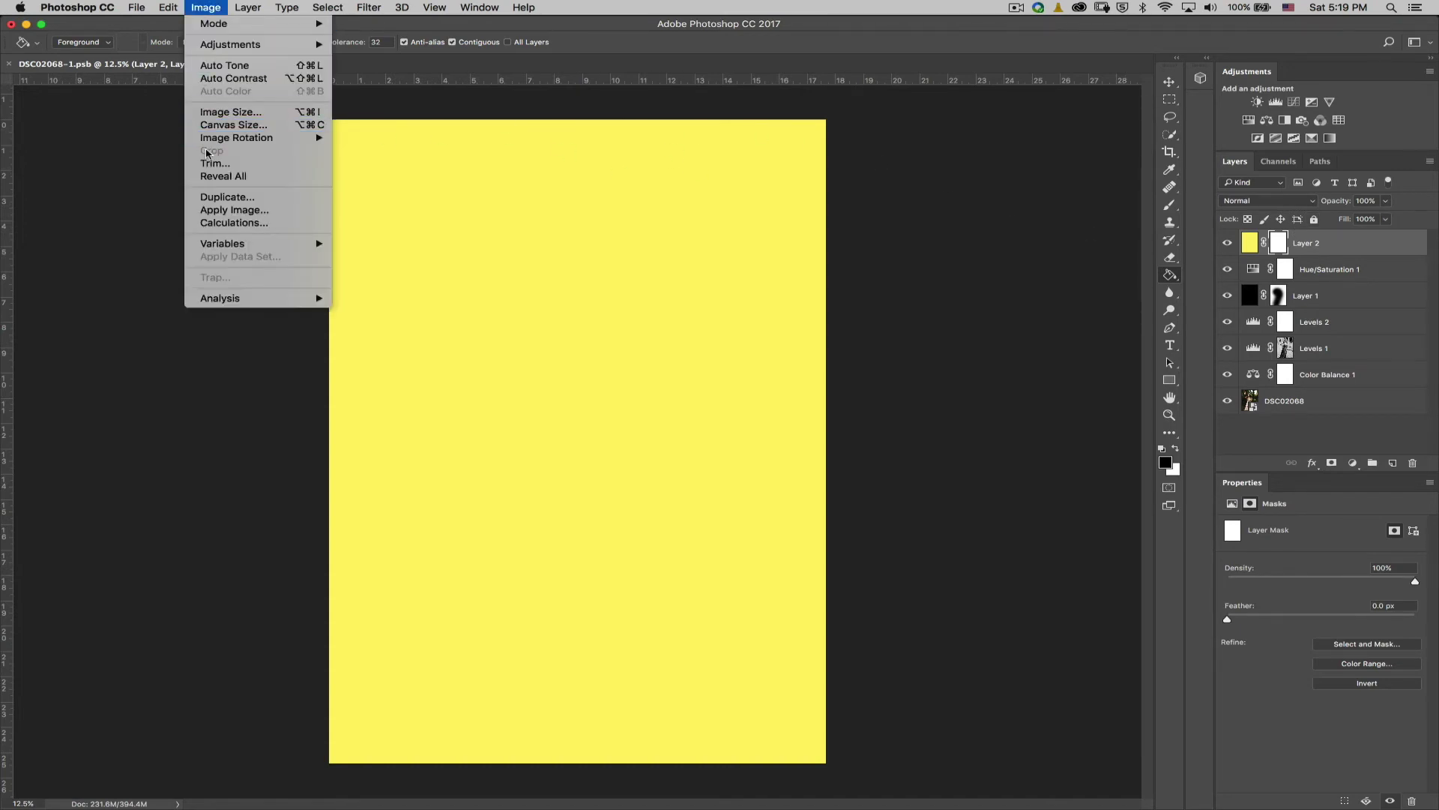
{"action": "left_click", "coordinate": [256, 214]}
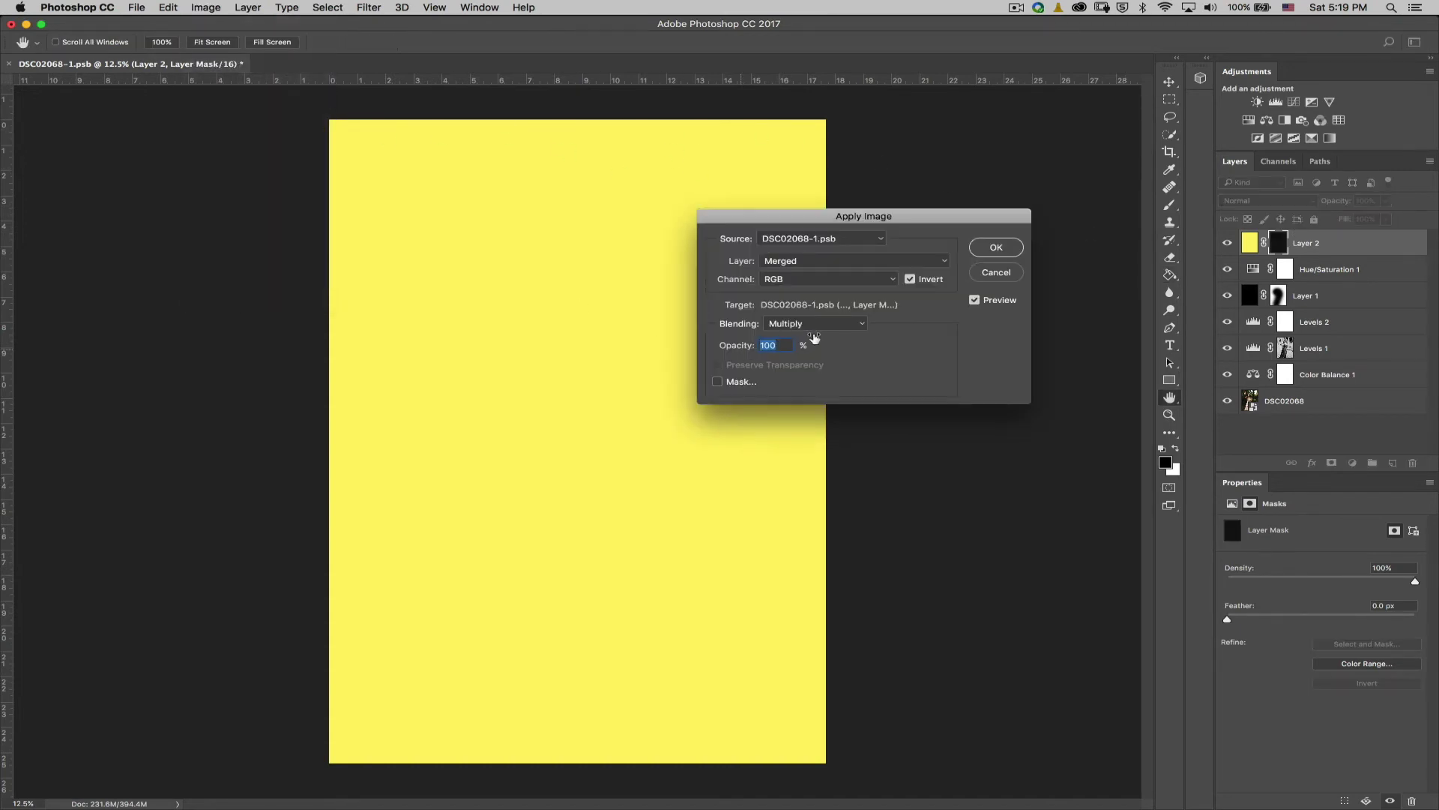
{"action": "left_click", "coordinate": [941, 279]}
{"action": "left_click", "coordinate": [920, 284]}
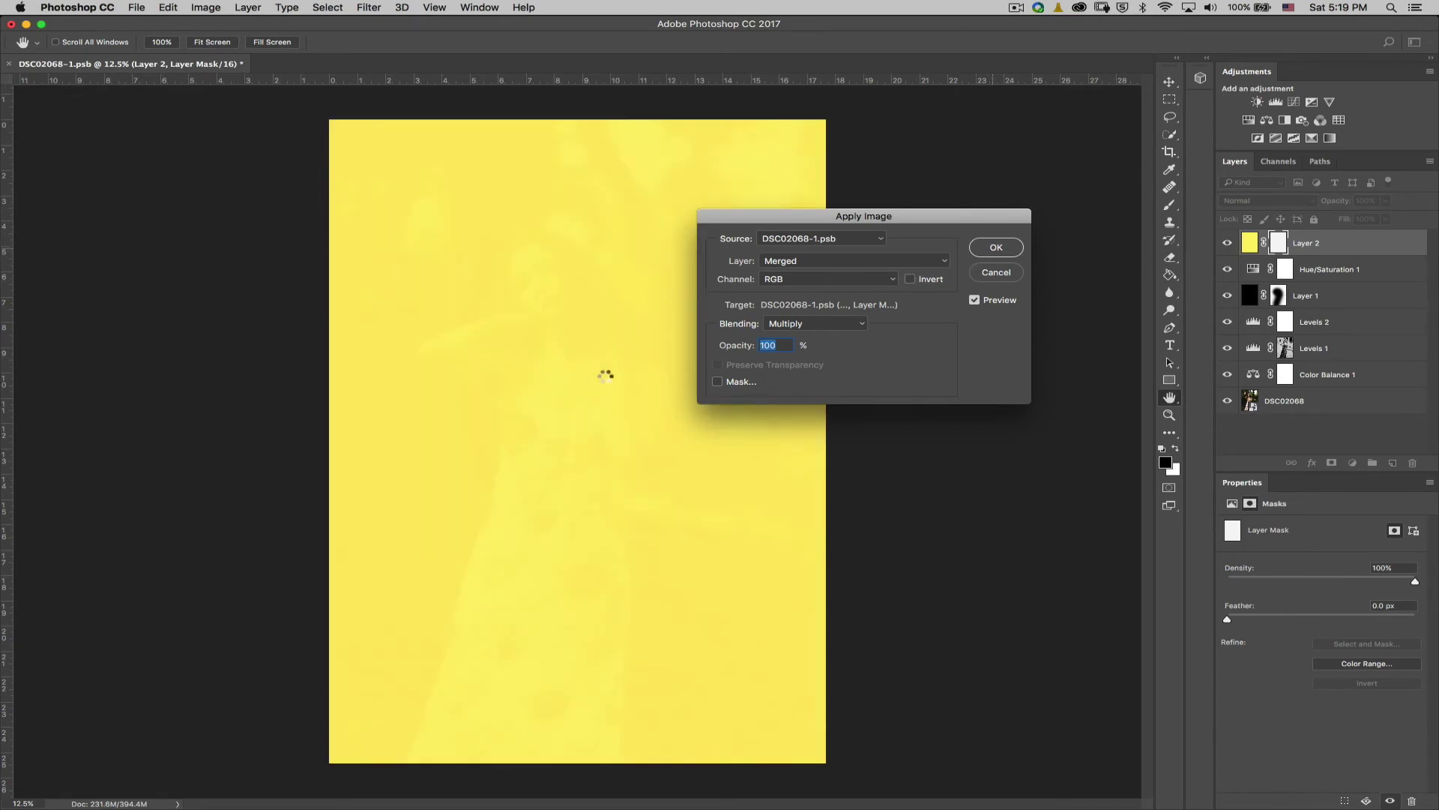
{"action": "key", "text": "Return"}
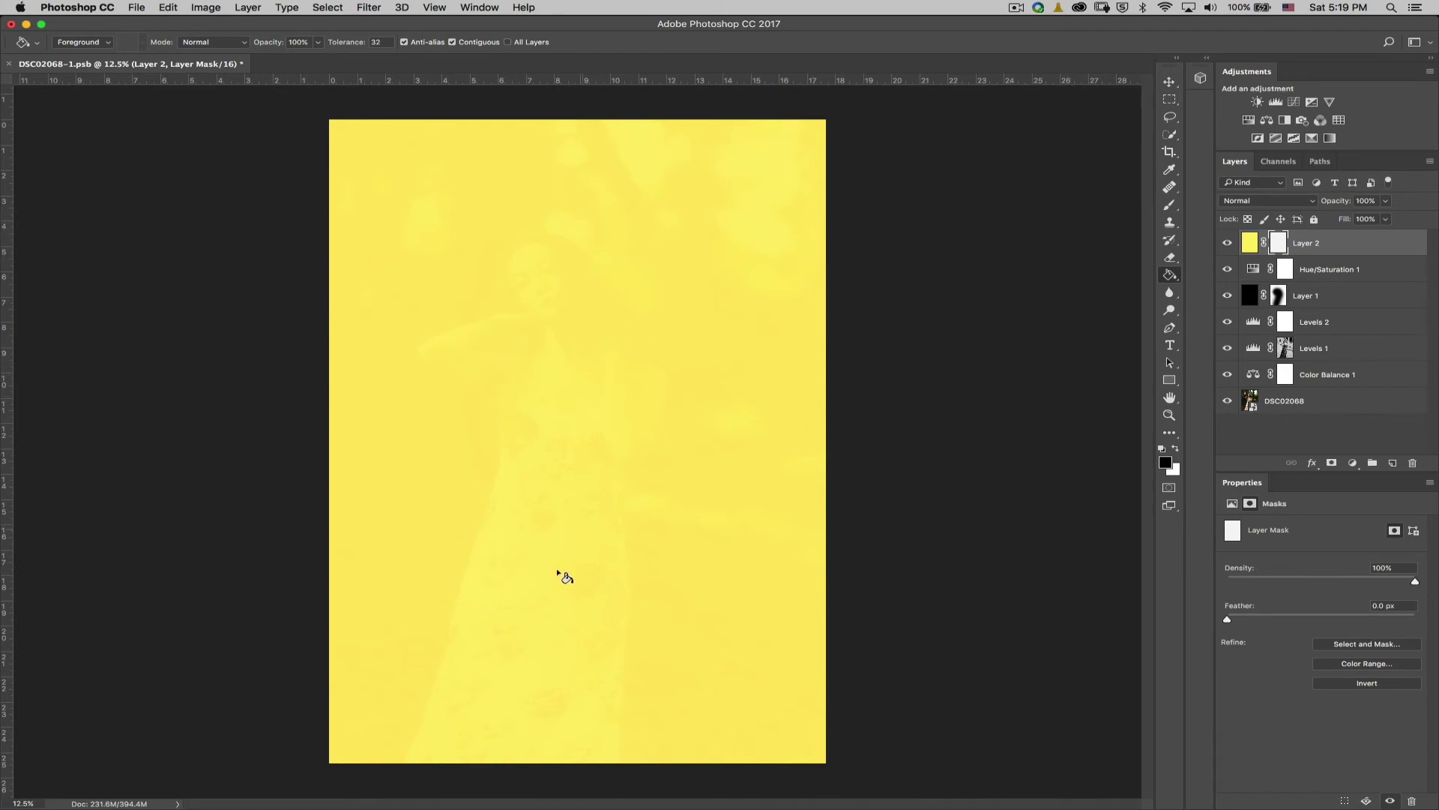
Step: Repeat the merged Multiply Apply Image on Layer 2's mask several more times
{"action": "key", "text": "ctrl+z"}
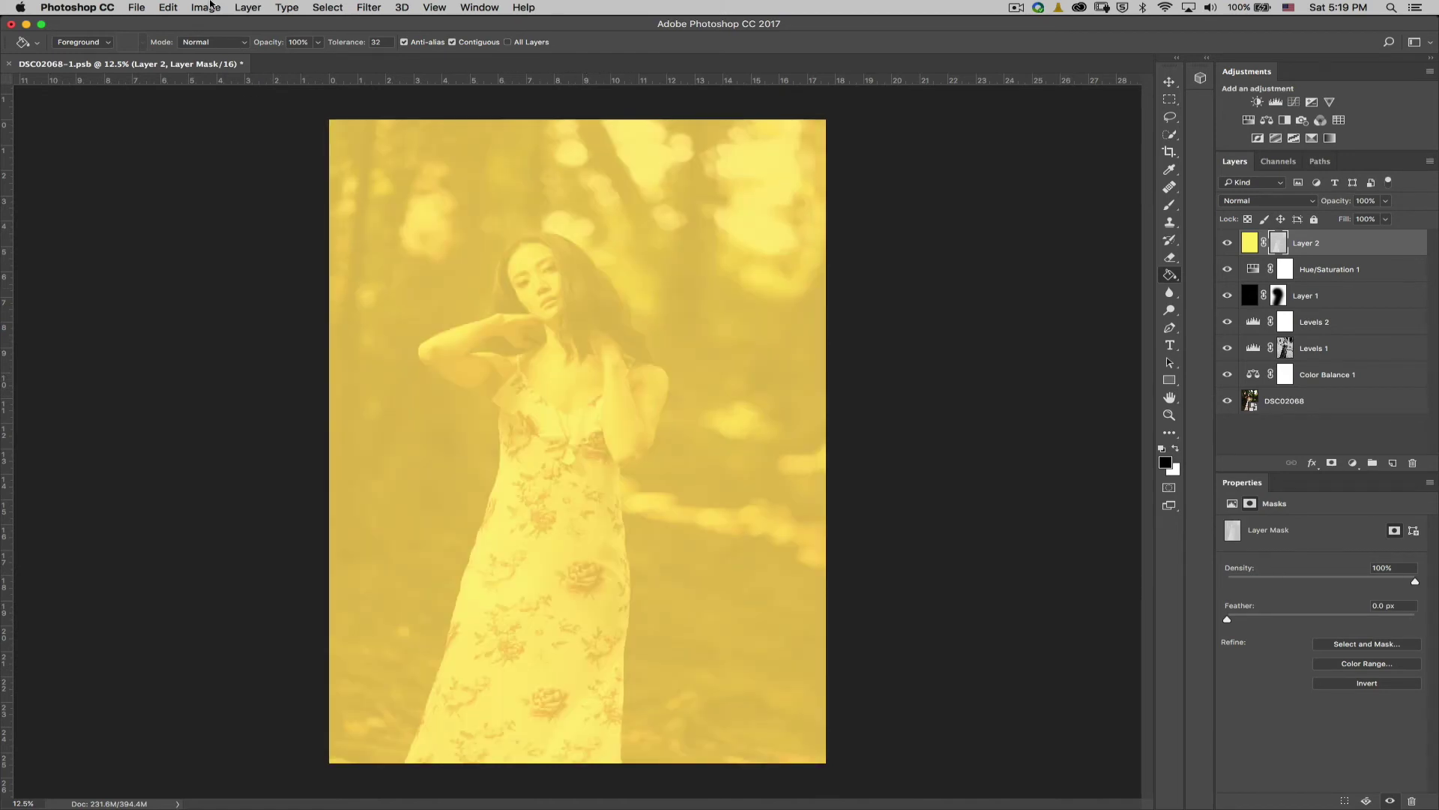
{"action": "left_click", "coordinate": [206, 8]}
{"action": "left_click", "coordinate": [225, 211]}
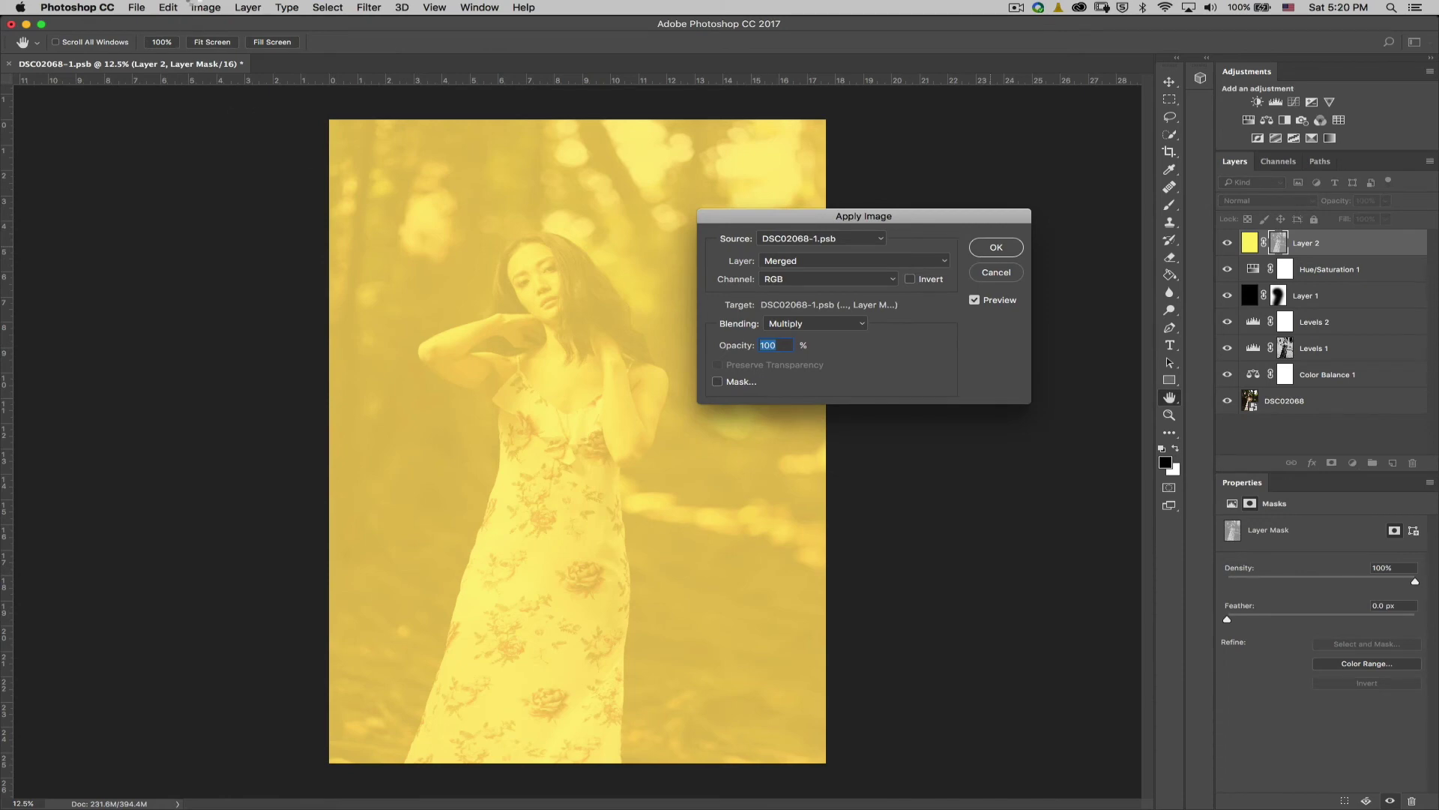
{"action": "key", "text": "Escape"}
{"action": "left_click", "coordinate": [204, 7]}
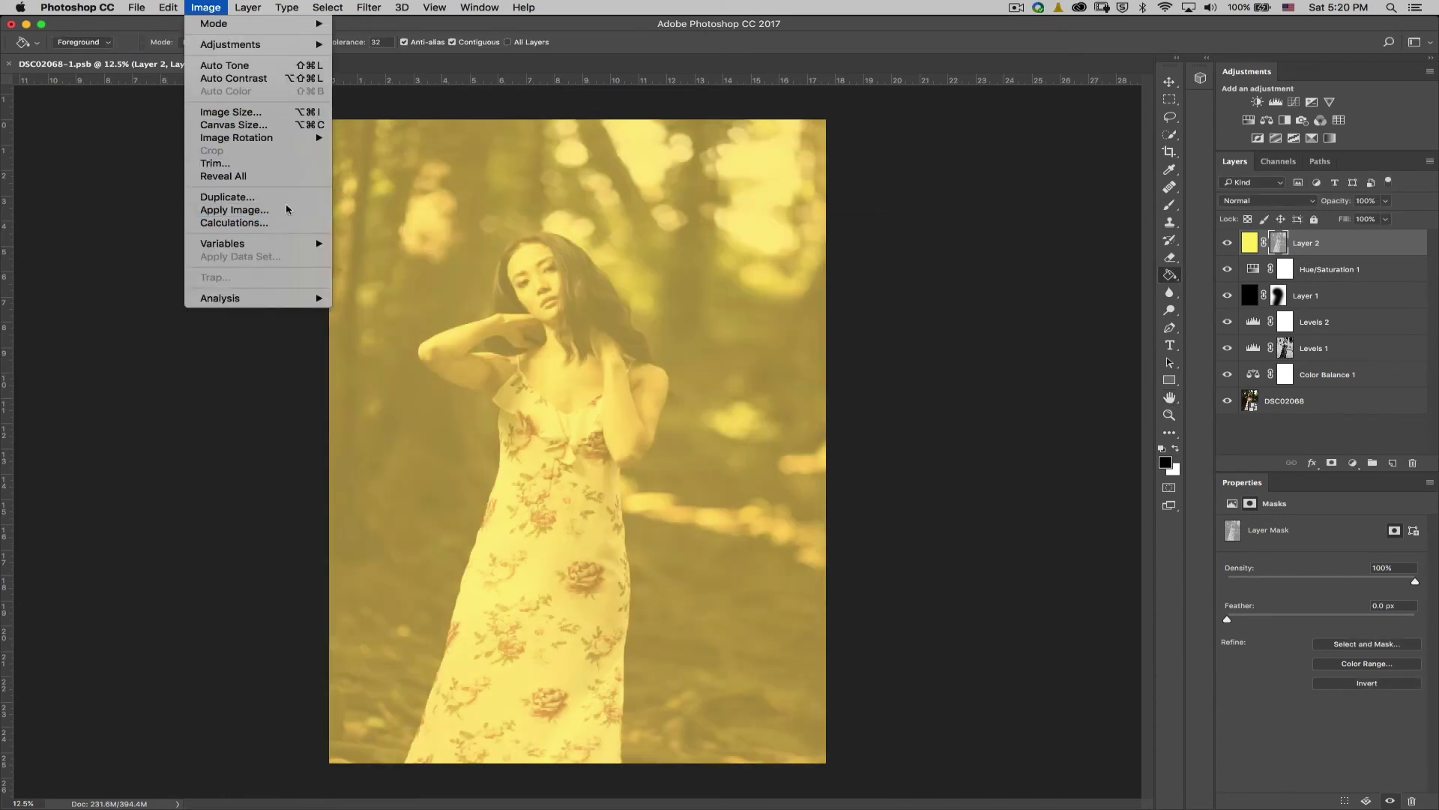
{"action": "left_click", "coordinate": [234, 210]}
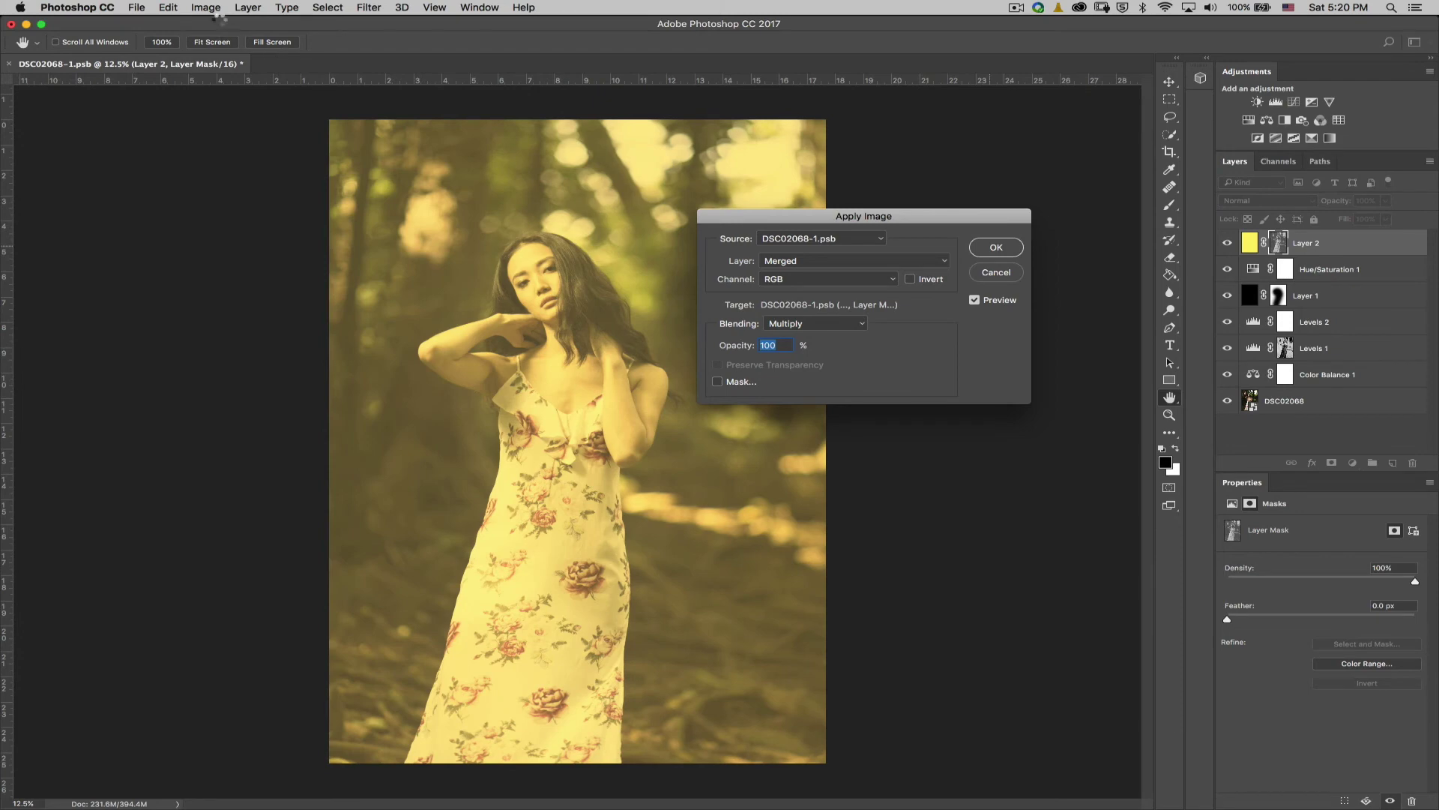
{"action": "key", "text": "Escape"}
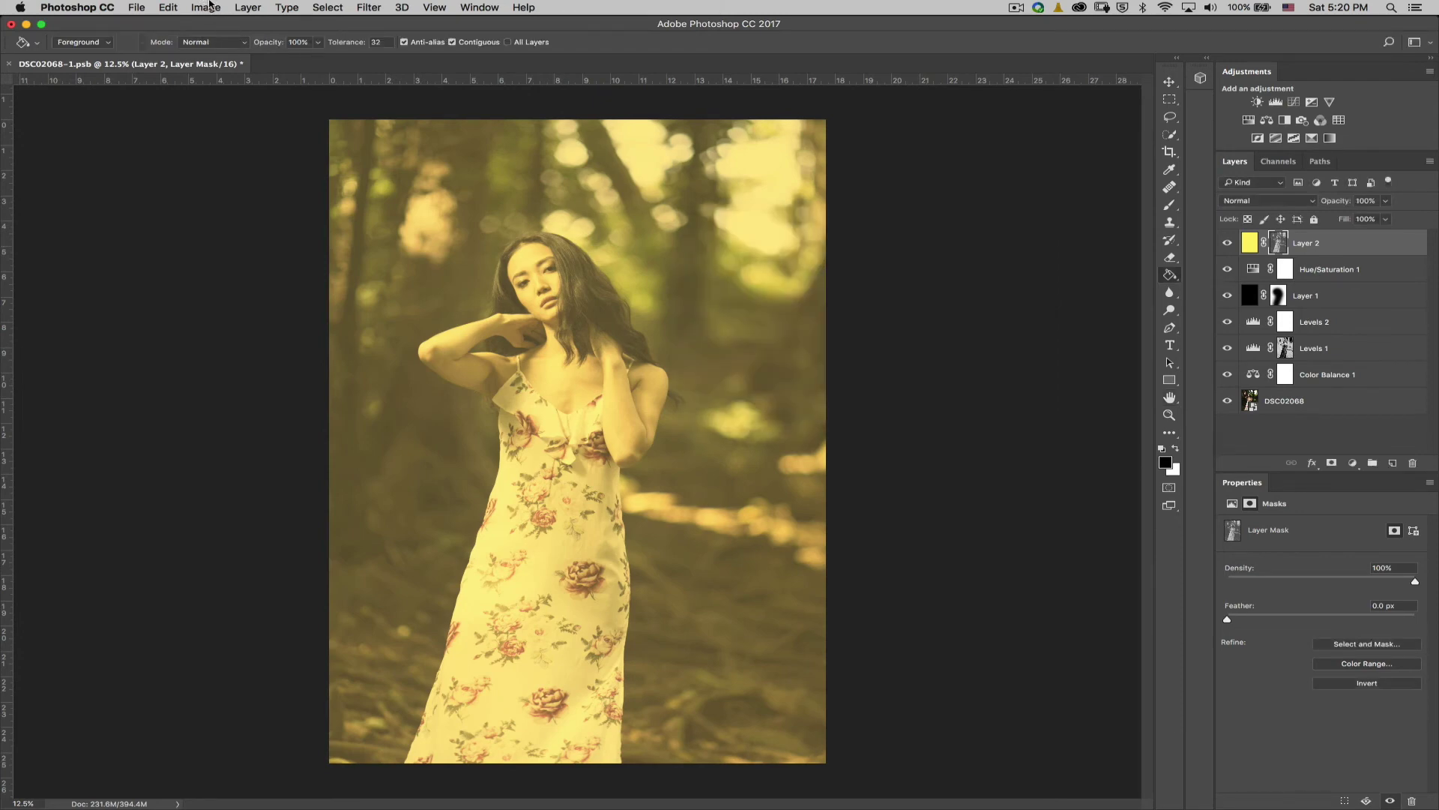
{"action": "left_click", "coordinate": [205, 7]}
{"action": "left_click", "coordinate": [284, 210]}
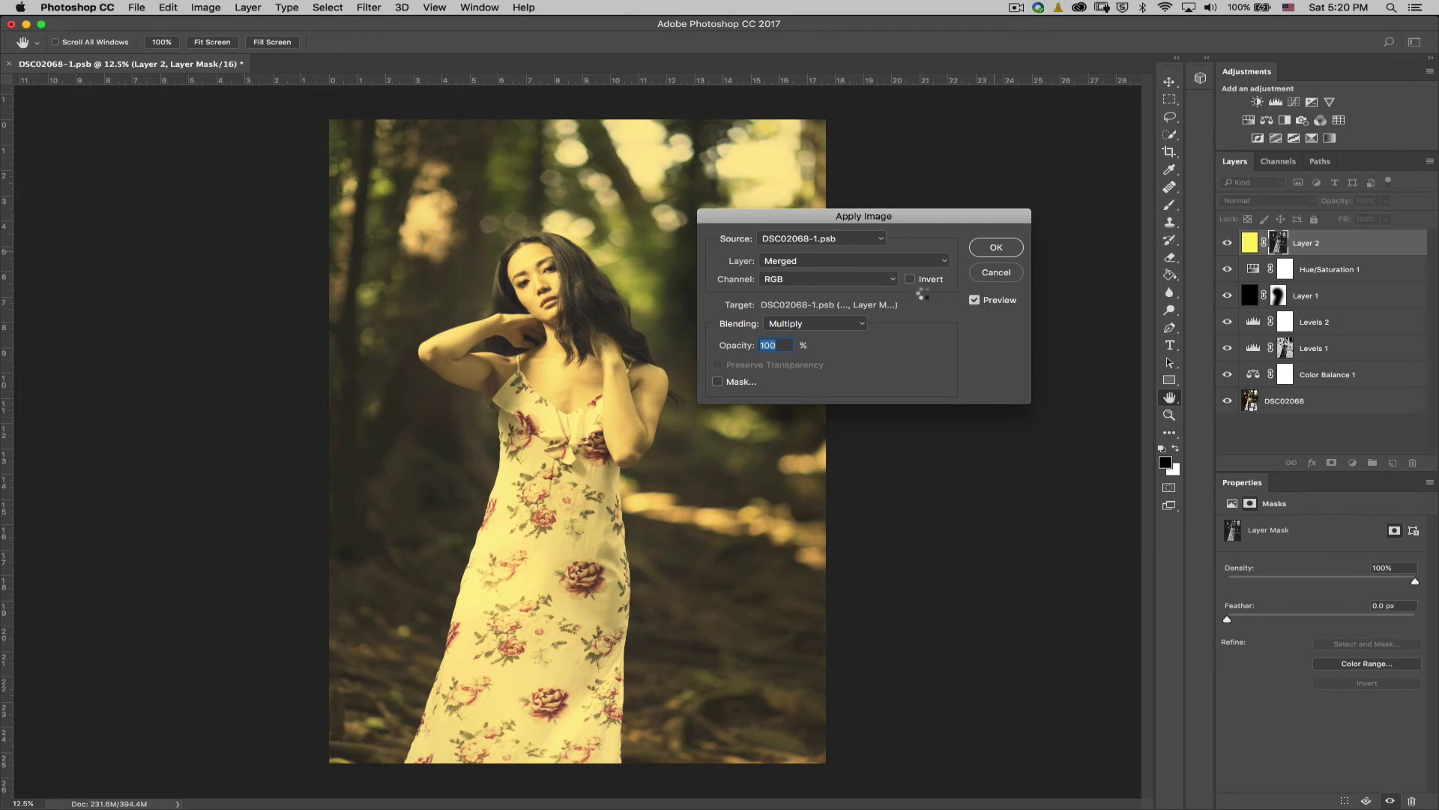
{"action": "key", "text": "Escape"}
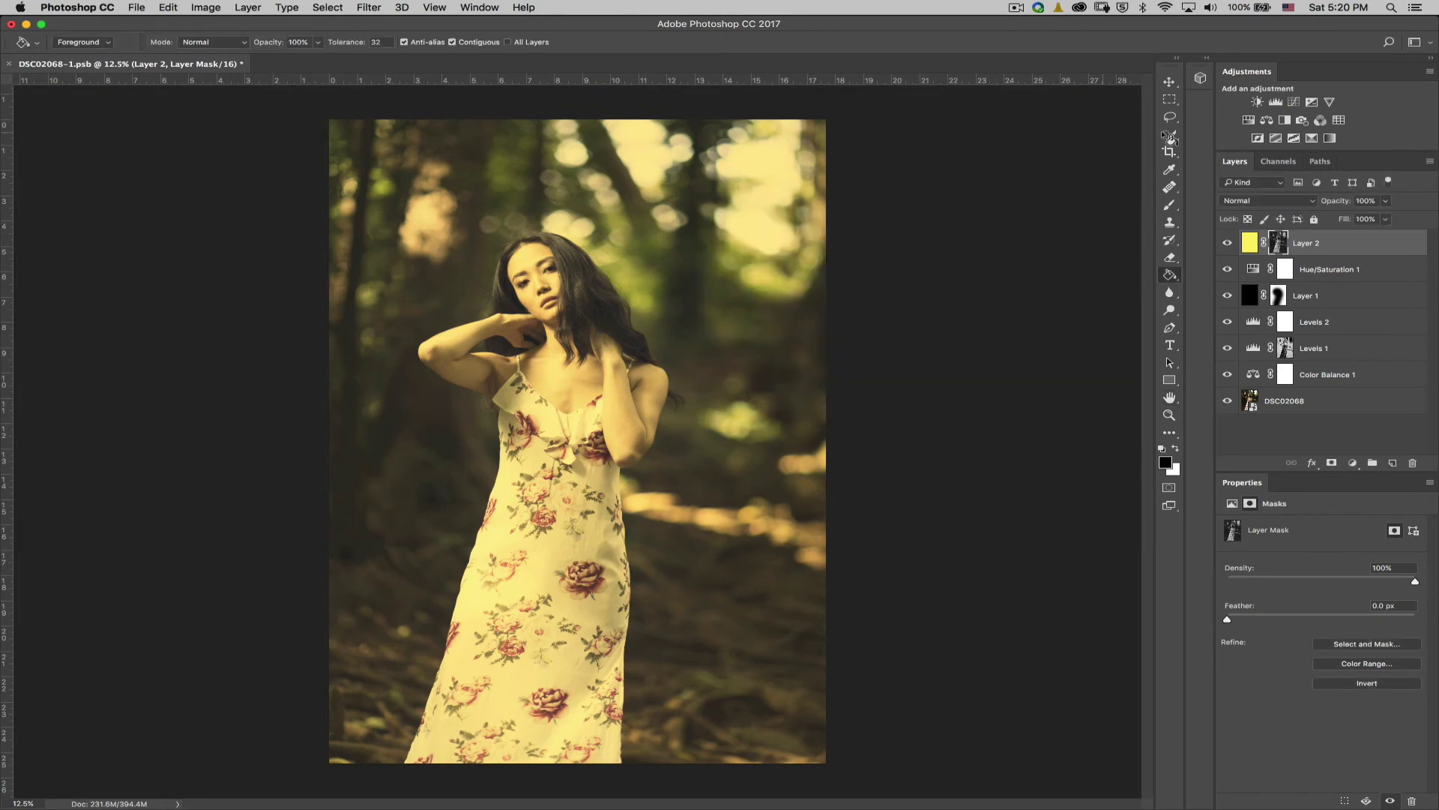
{"action": "left_click", "coordinate": [1385, 202]}
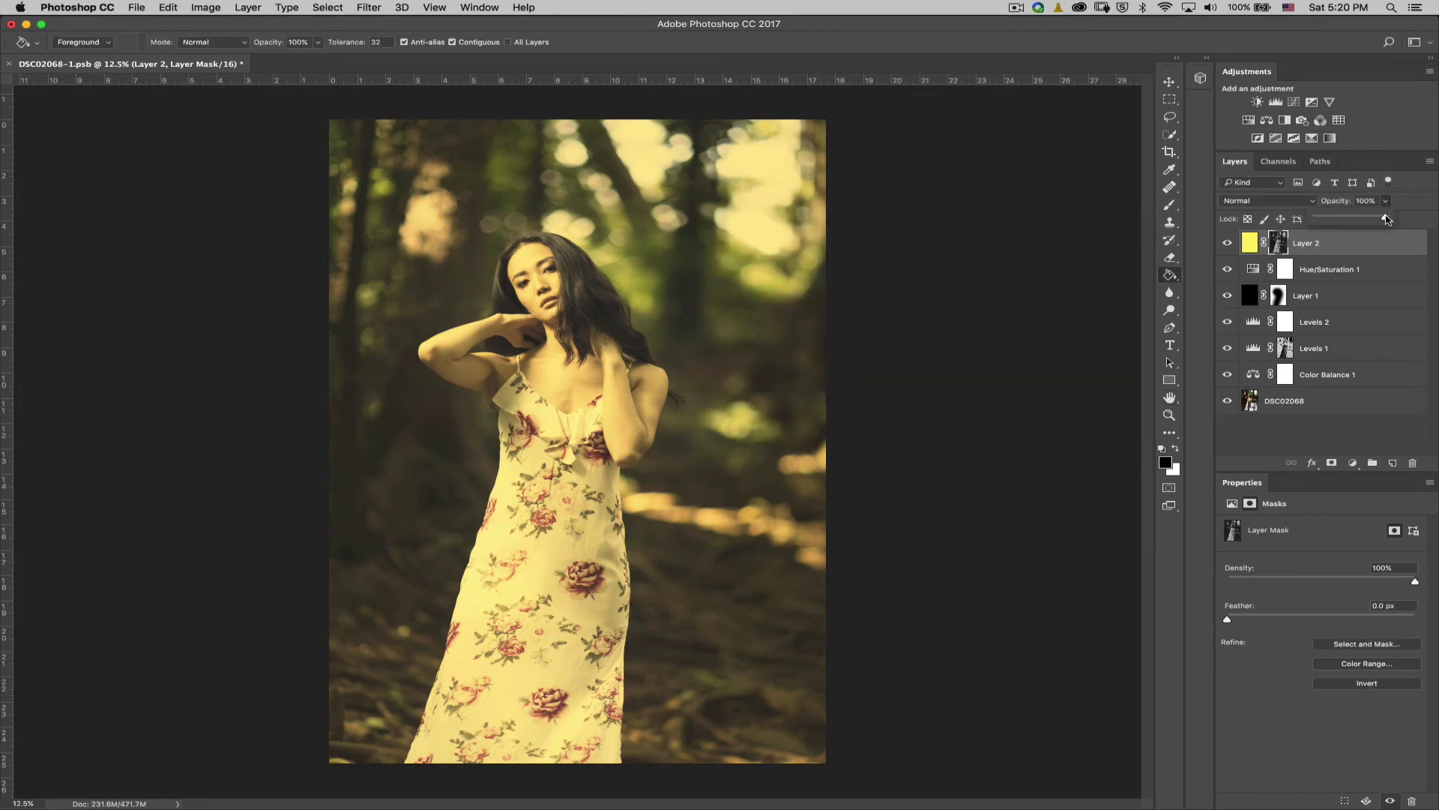
Step: Drop Layer 2's opacity to 0%, then raise it to 18% for a faint yellow tint
{"action": "left_click_drag", "start_coordinate": [1386, 220], "coordinate": [1315, 219]}
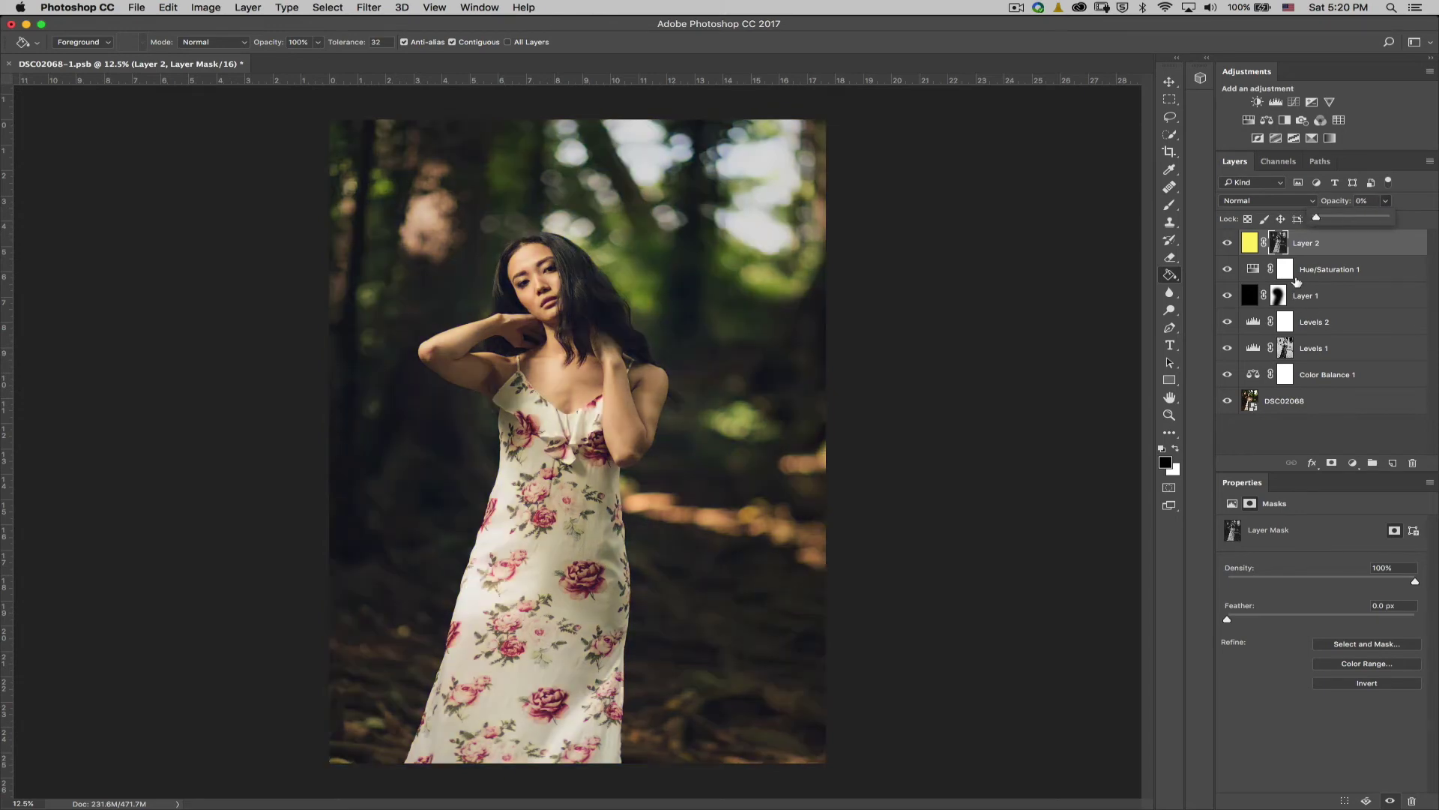
{"action": "left_click_drag", "start_coordinate": [1317, 220], "coordinate": [1330, 220]}
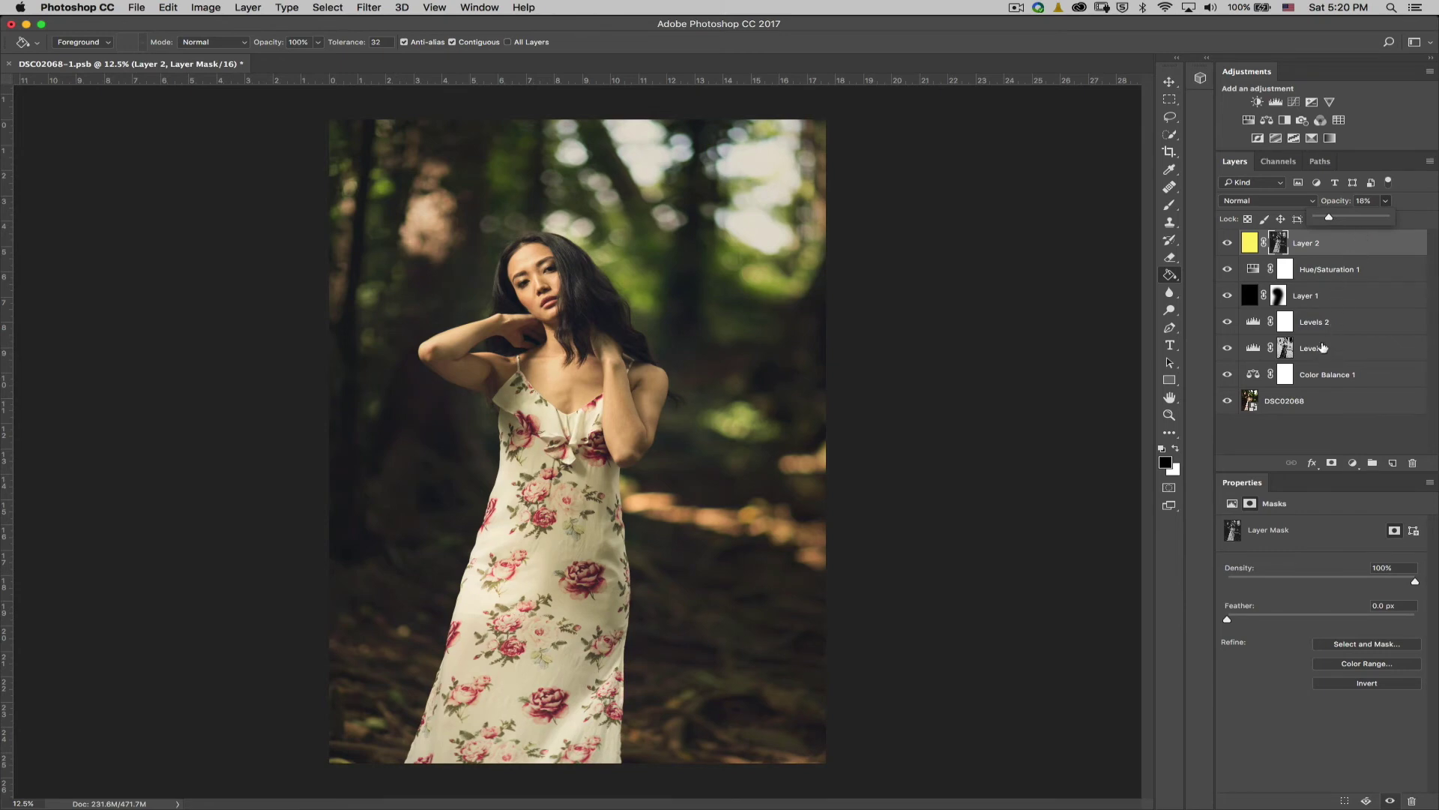
{"action": "left_click", "coordinate": [1298, 433]}
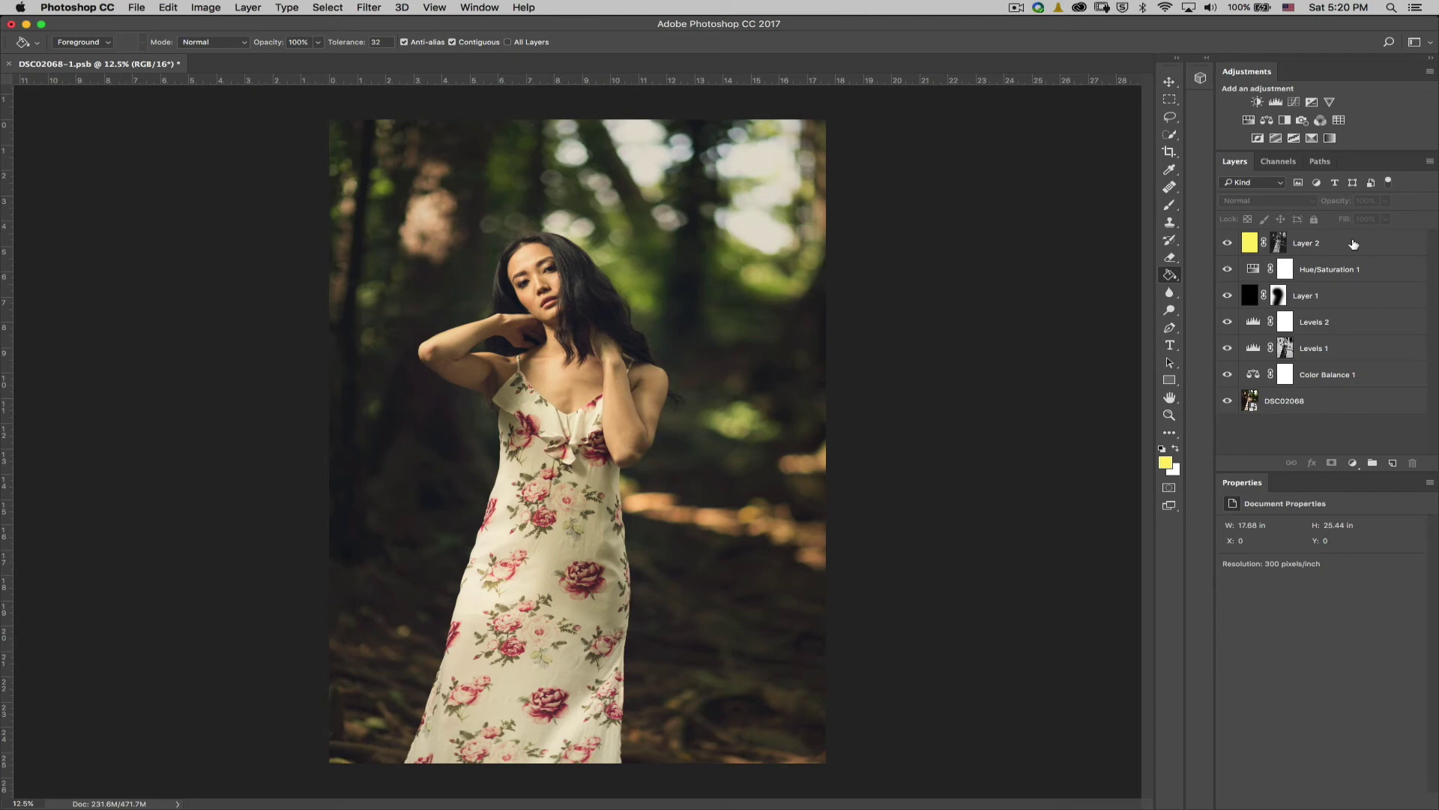
Step: Add a Color Balance layer with highlights nudged toward yellow and shadows +5 toward blue
{"action": "left_click", "coordinate": [1353, 462]}
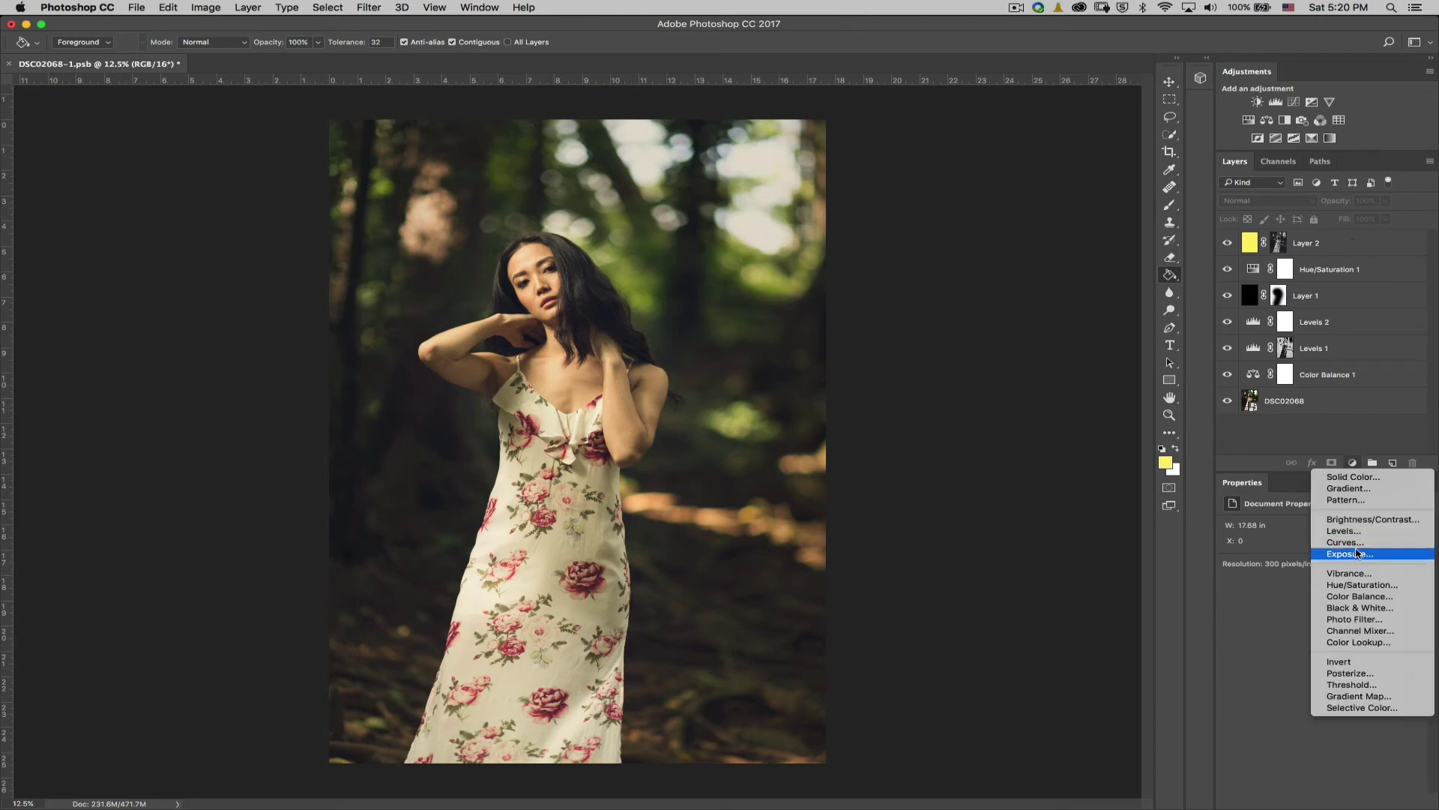
{"action": "left_click", "coordinate": [1369, 600]}
{"action": "left_click", "coordinate": [1304, 527]}
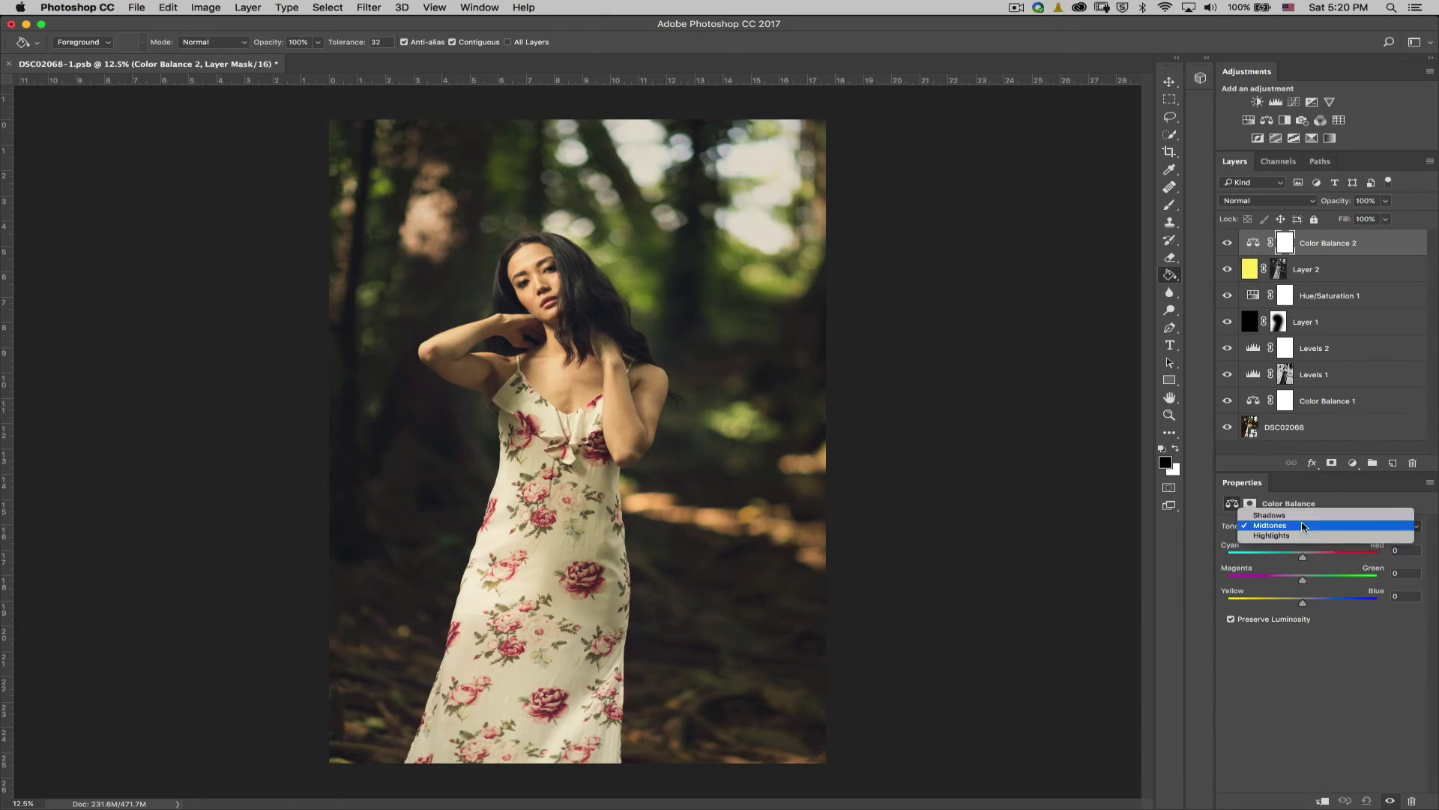
{"action": "left_click", "coordinate": [1303, 535]}
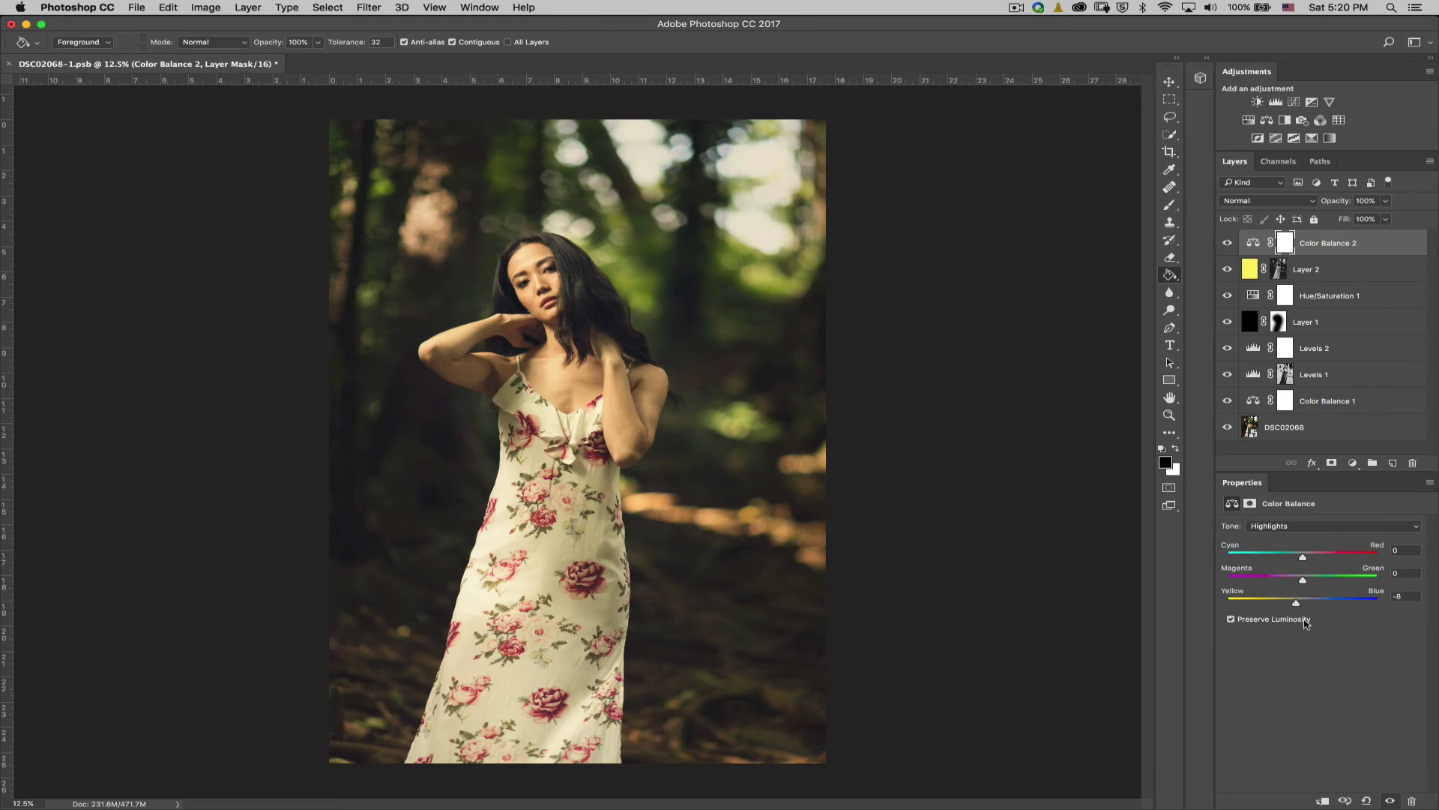
{"action": "left_click", "coordinate": [1339, 527]}
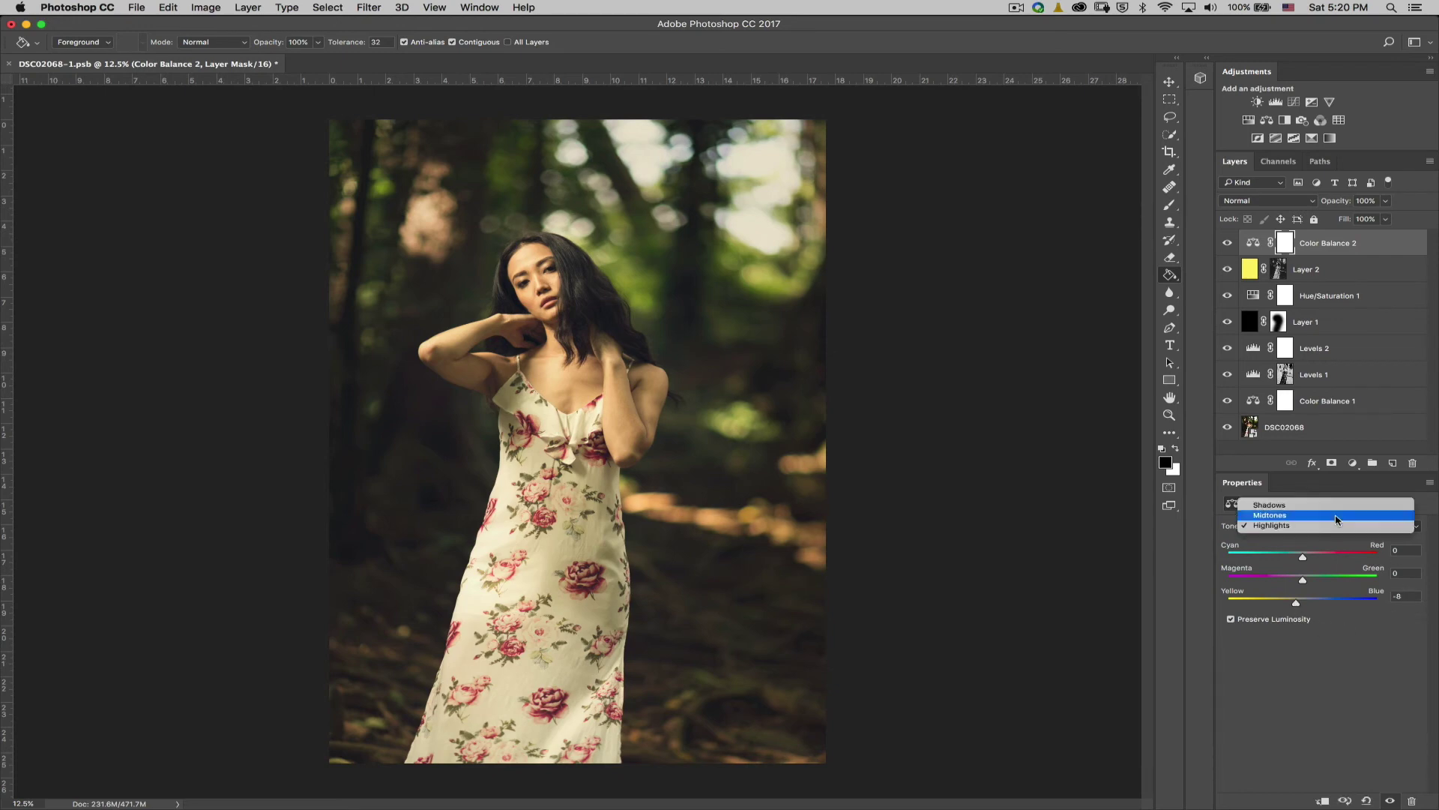
{"action": "left_click", "coordinate": [1340, 505]}
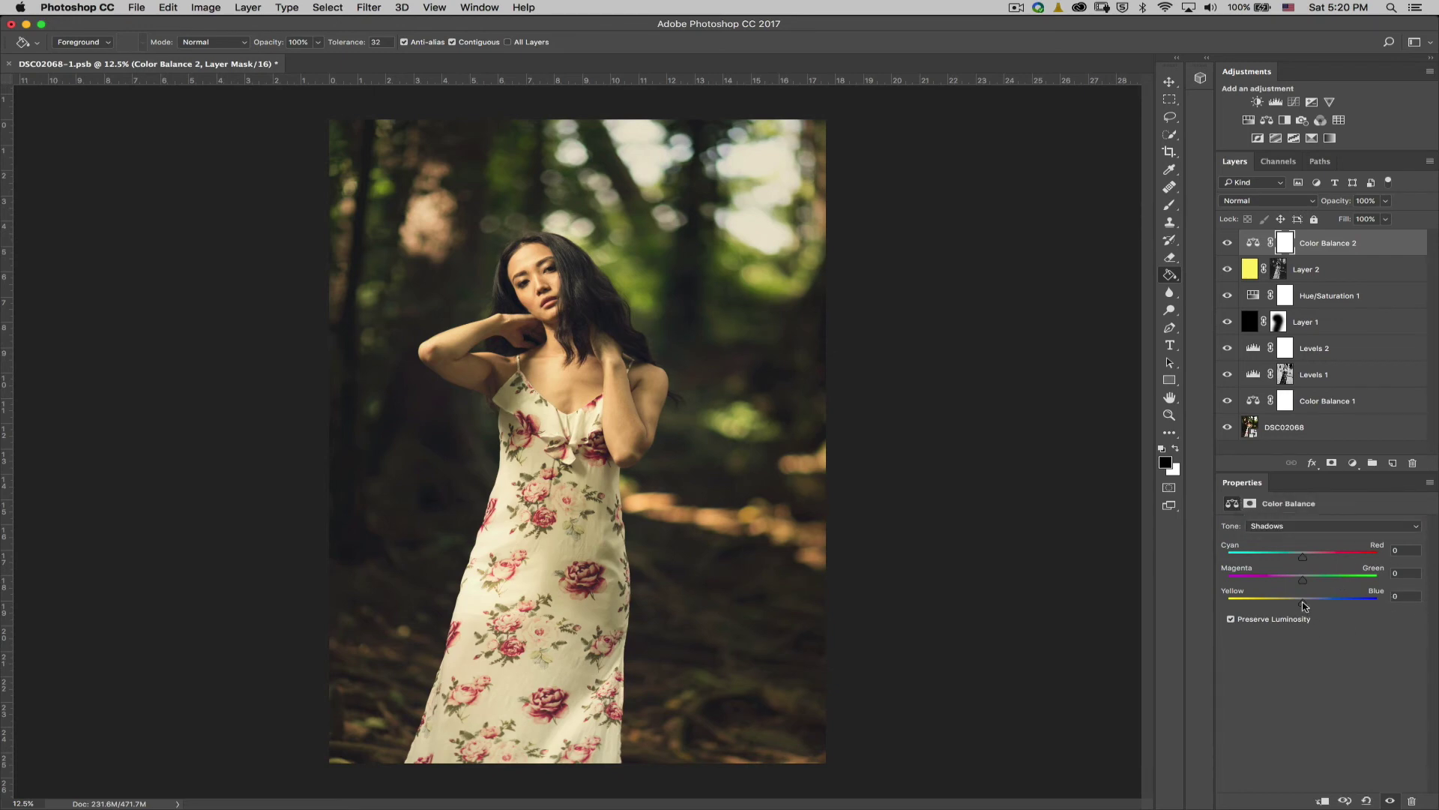
{"action": "left_click_drag", "start_coordinate": [1305, 606], "coordinate": [1311, 606]}
{"action": "left_click_drag", "start_coordinate": [1306, 604], "coordinate": [1307, 604]}
Step: Add a trial Brightness/Contrast layer, test its Brightness slider, then delete it
{"action": "left_click", "coordinate": [1352, 464]}
{"action": "left_click", "coordinate": [1349, 529]}
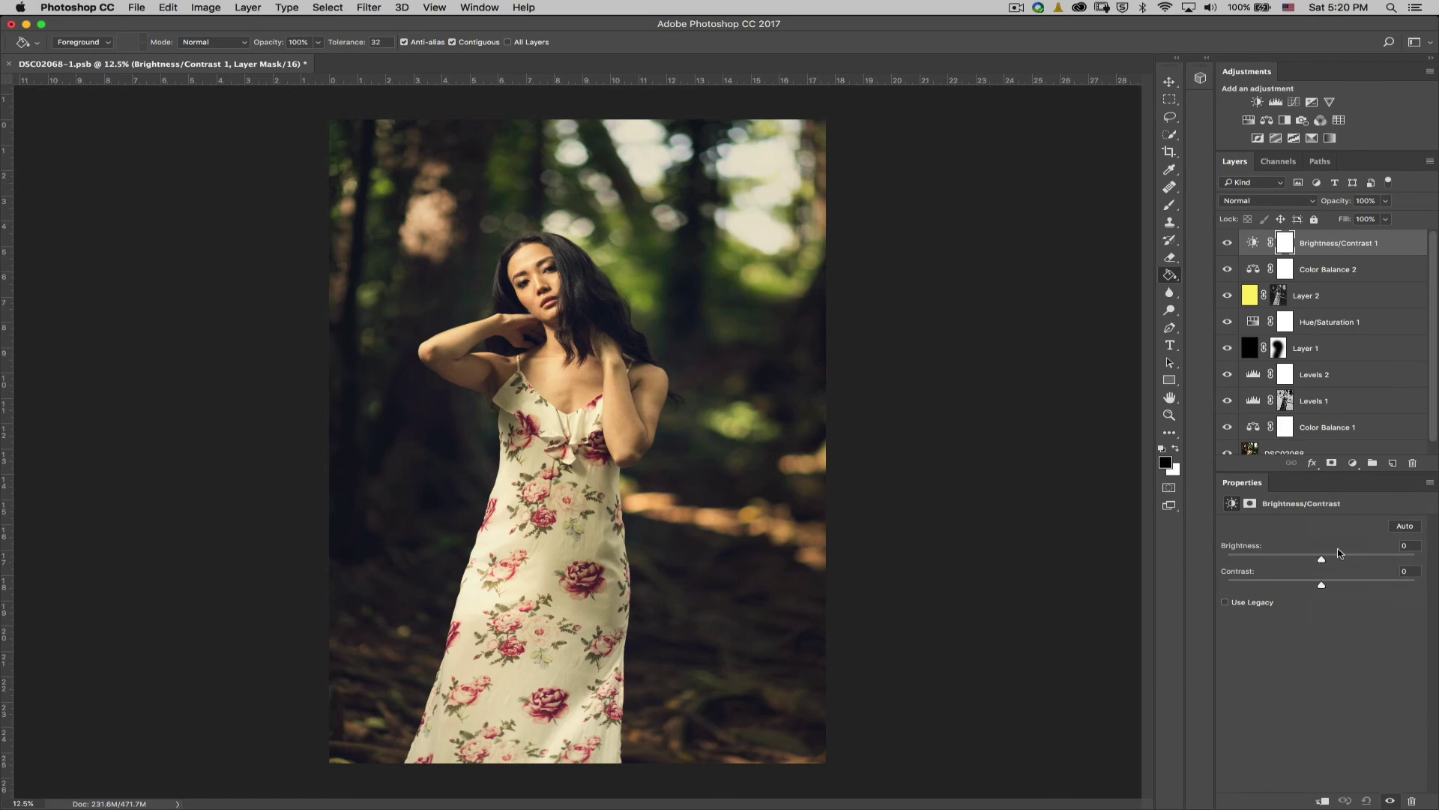
{"action": "mouse_move", "coordinate": [1319, 562]}
{"action": "left_mouse_down"}
{"action": "mouse_move", "coordinate": [1341, 563]}
{"action": "mouse_move", "coordinate": [1294, 586]}
{"action": "mouse_move", "coordinate": [1321, 562]}
{"action": "left_mouse_up"}
{"action": "key", "text": "Delete"}
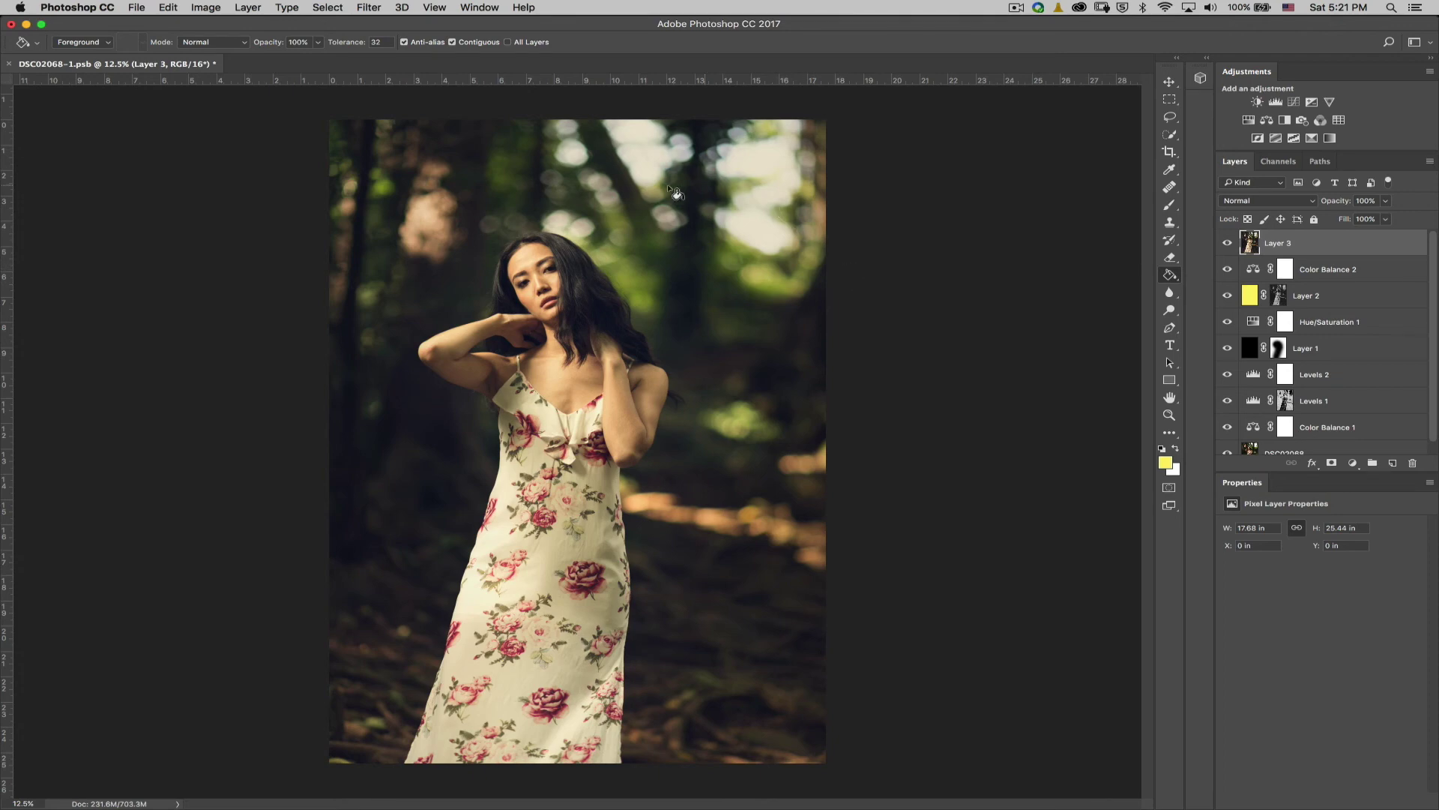
Step: Apply Add Noise to Layer 3 at 12.5%, Gaussian, Monochromatic
{"action": "left_click", "coordinate": [369, 8]}
{"action": "mouse_move", "coordinate": [461, 282]}
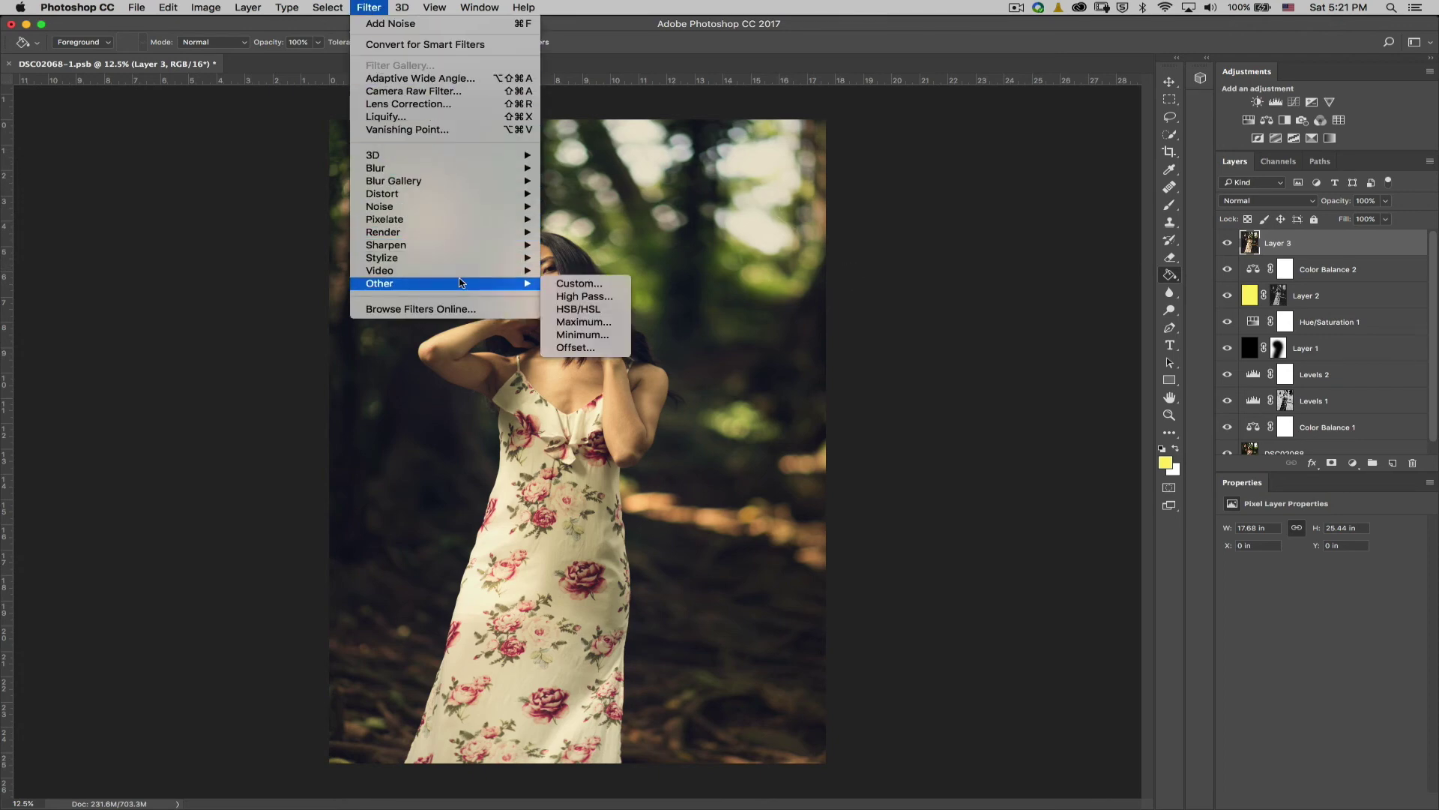
{"action": "mouse_move", "coordinate": [468, 245]}
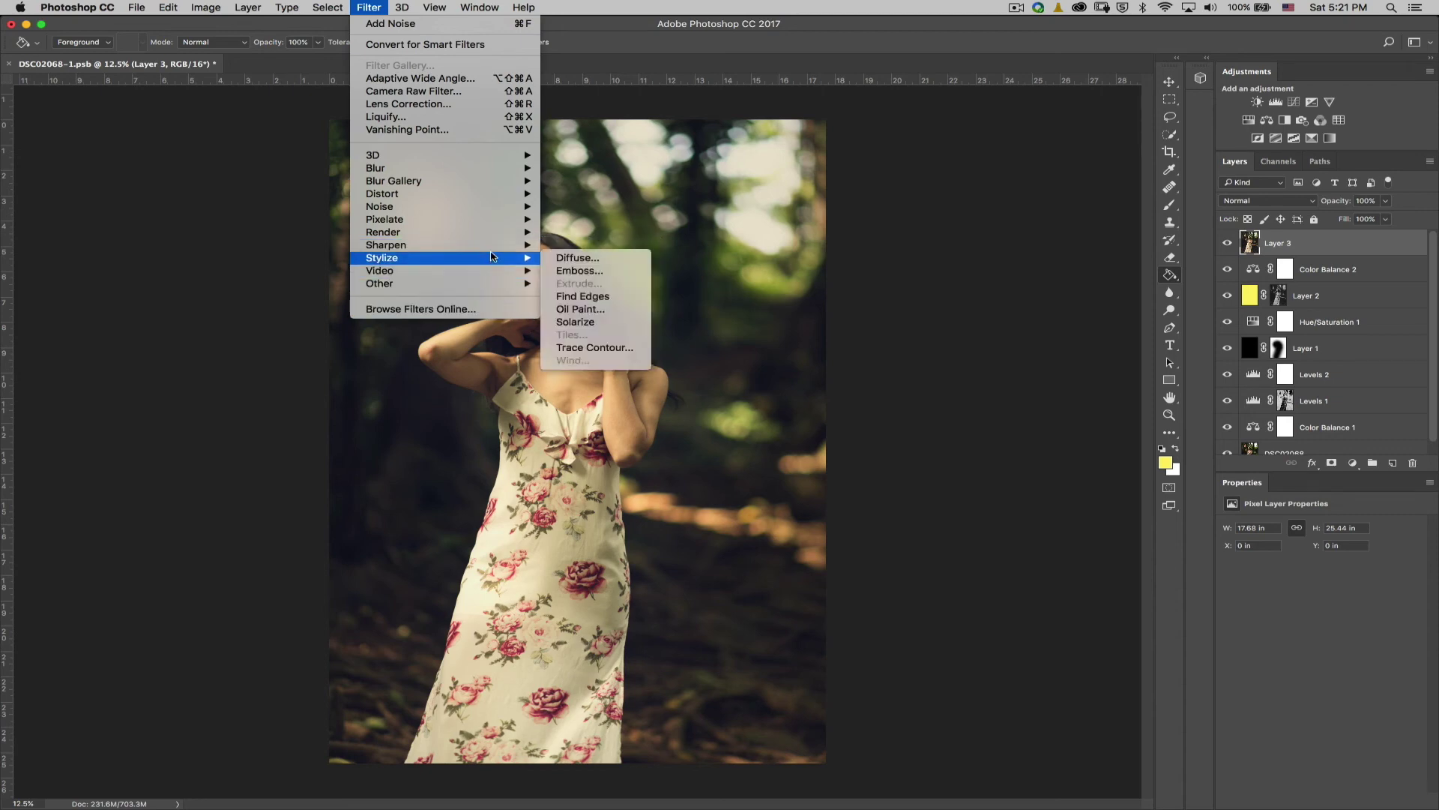
{"action": "mouse_move", "coordinate": [492, 195]}
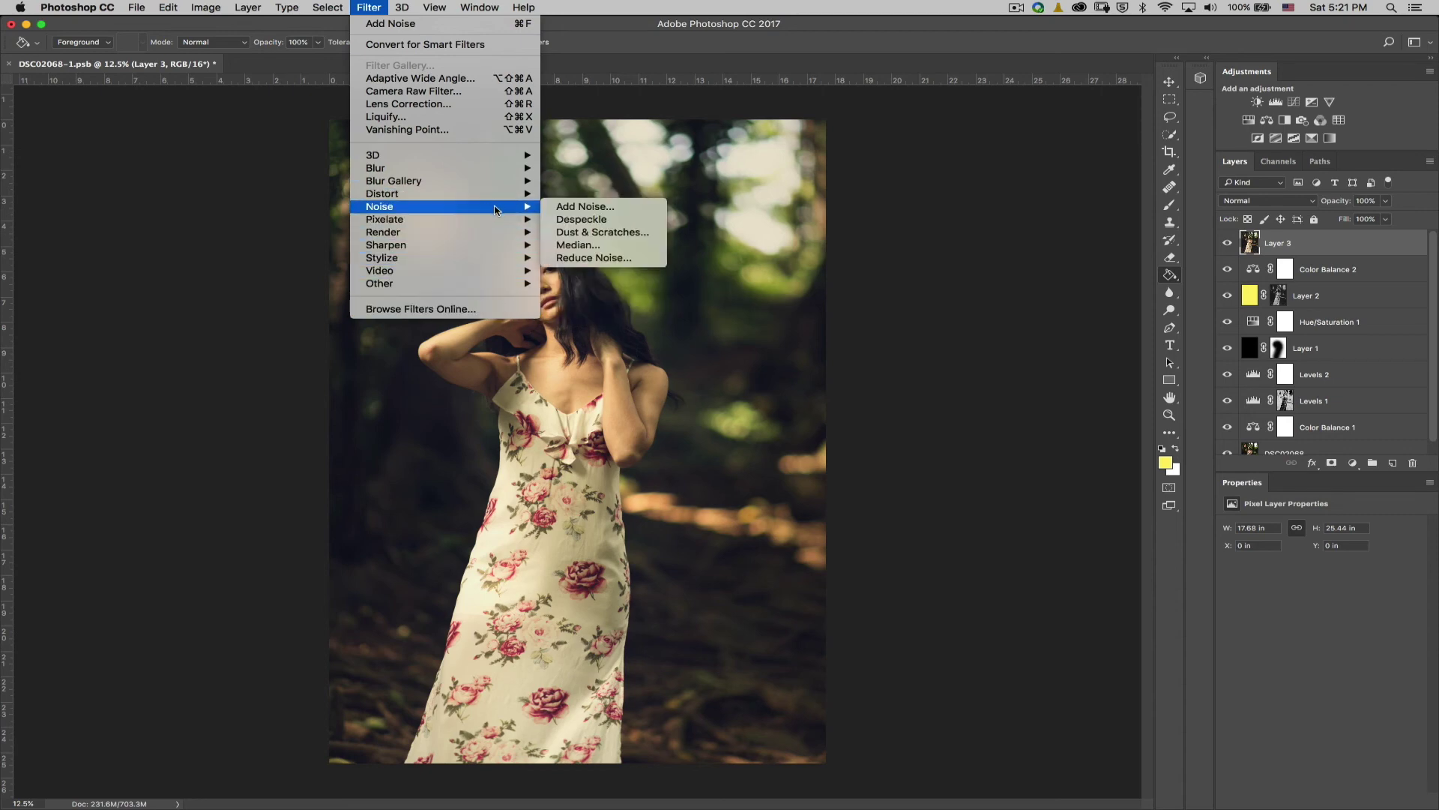
{"action": "left_click", "coordinate": [568, 207]}
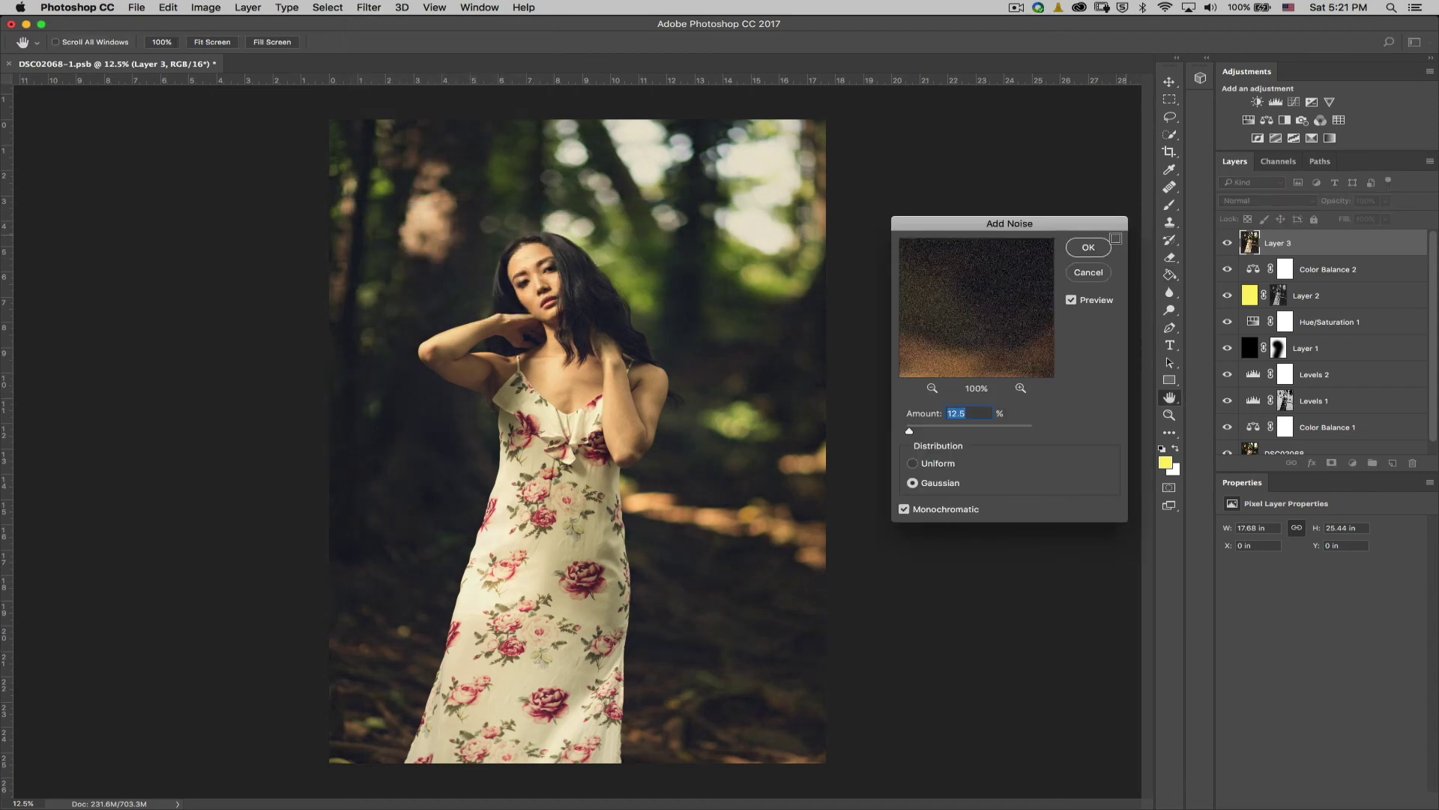
{"action": "left_click", "coordinate": [1101, 252]}
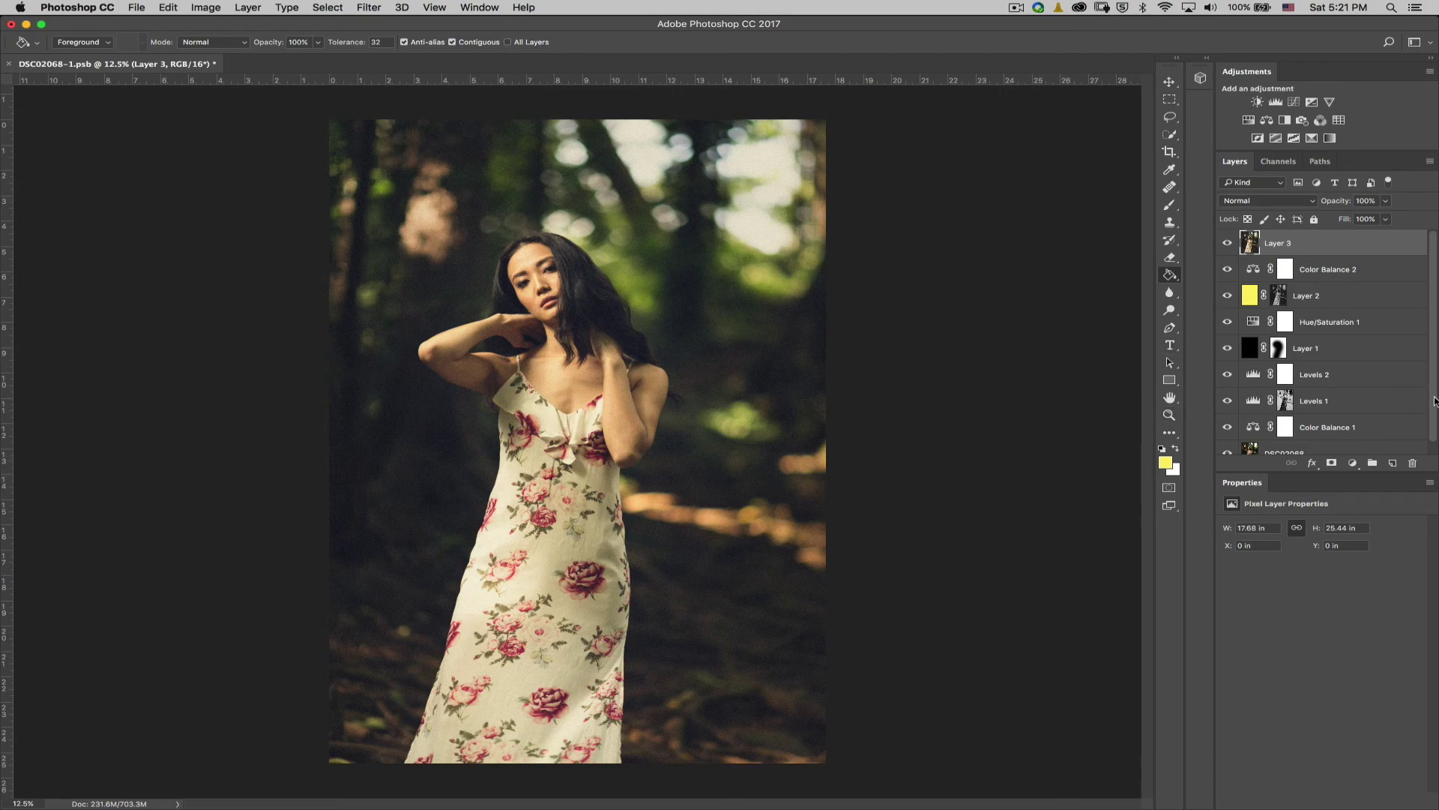
{"action": "scroll", "coordinate": [1435, 401], "scroll_direction": "down", "scroll_amount": 1}
Step: Group Layer 3 through Color Balance 1 into Group 1 and toggle its visibility to compare
{"action": "left_click", "coordinate": [1322, 424], "text": "shift"}
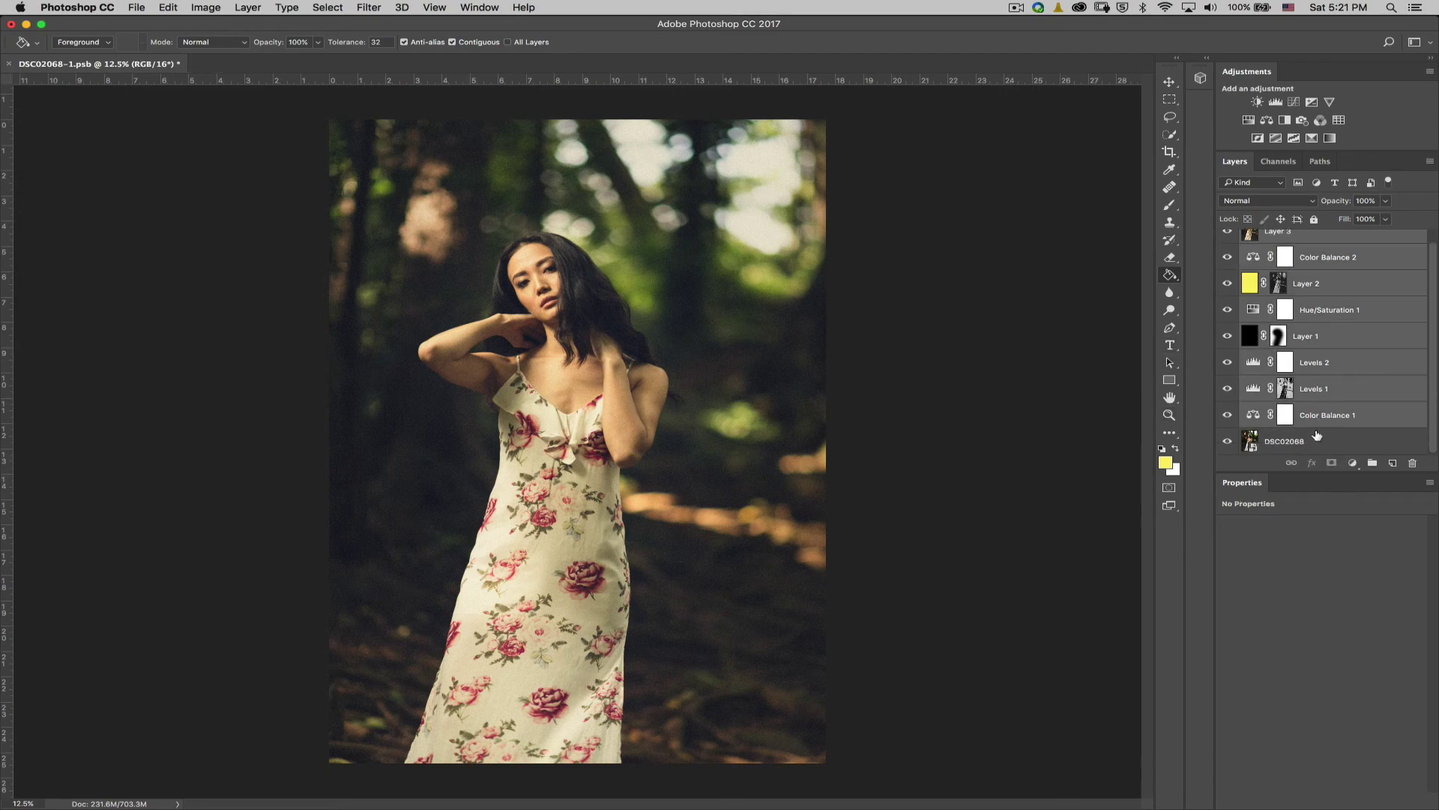
{"action": "key", "text": "super+g"}
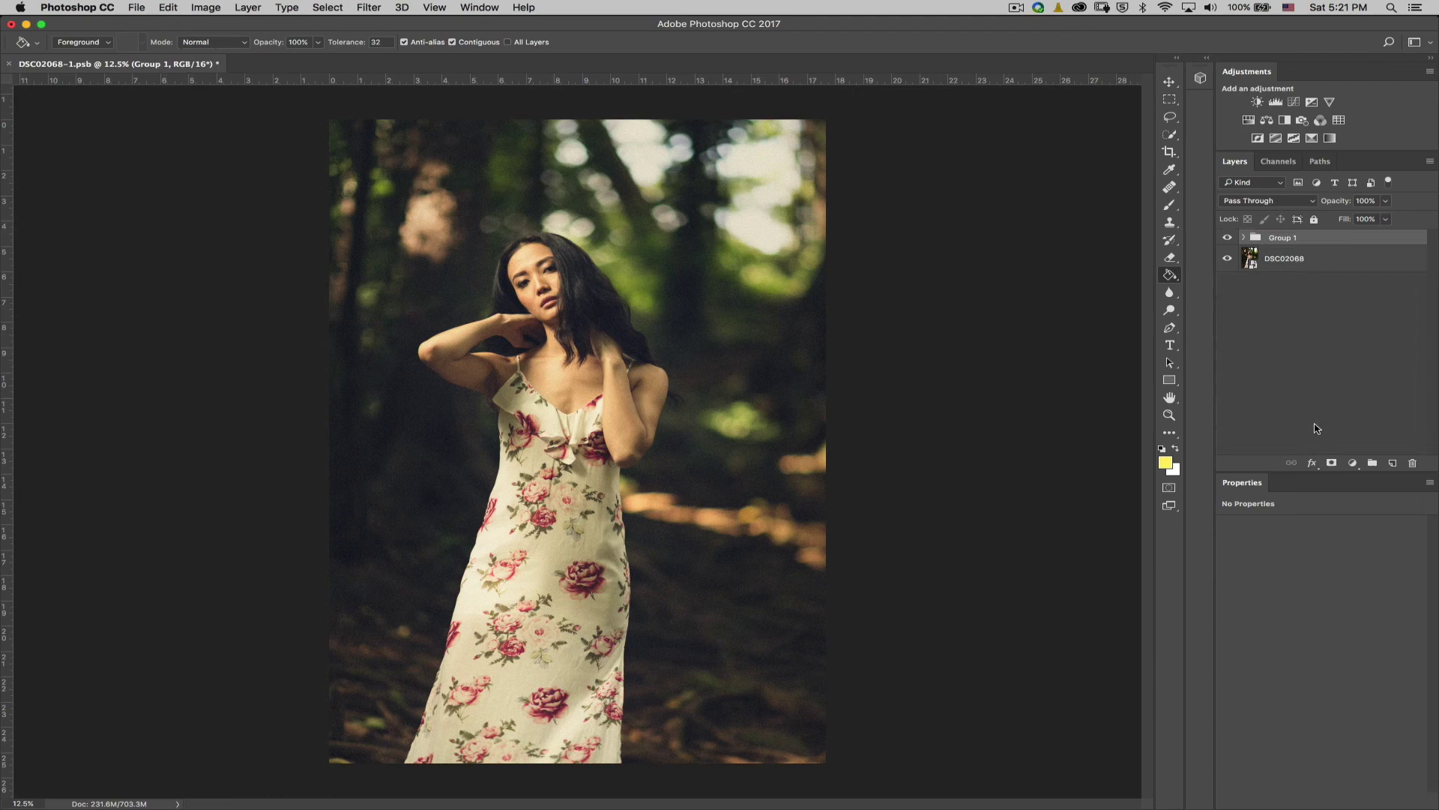
{"action": "left_click", "coordinate": [1228, 239]}
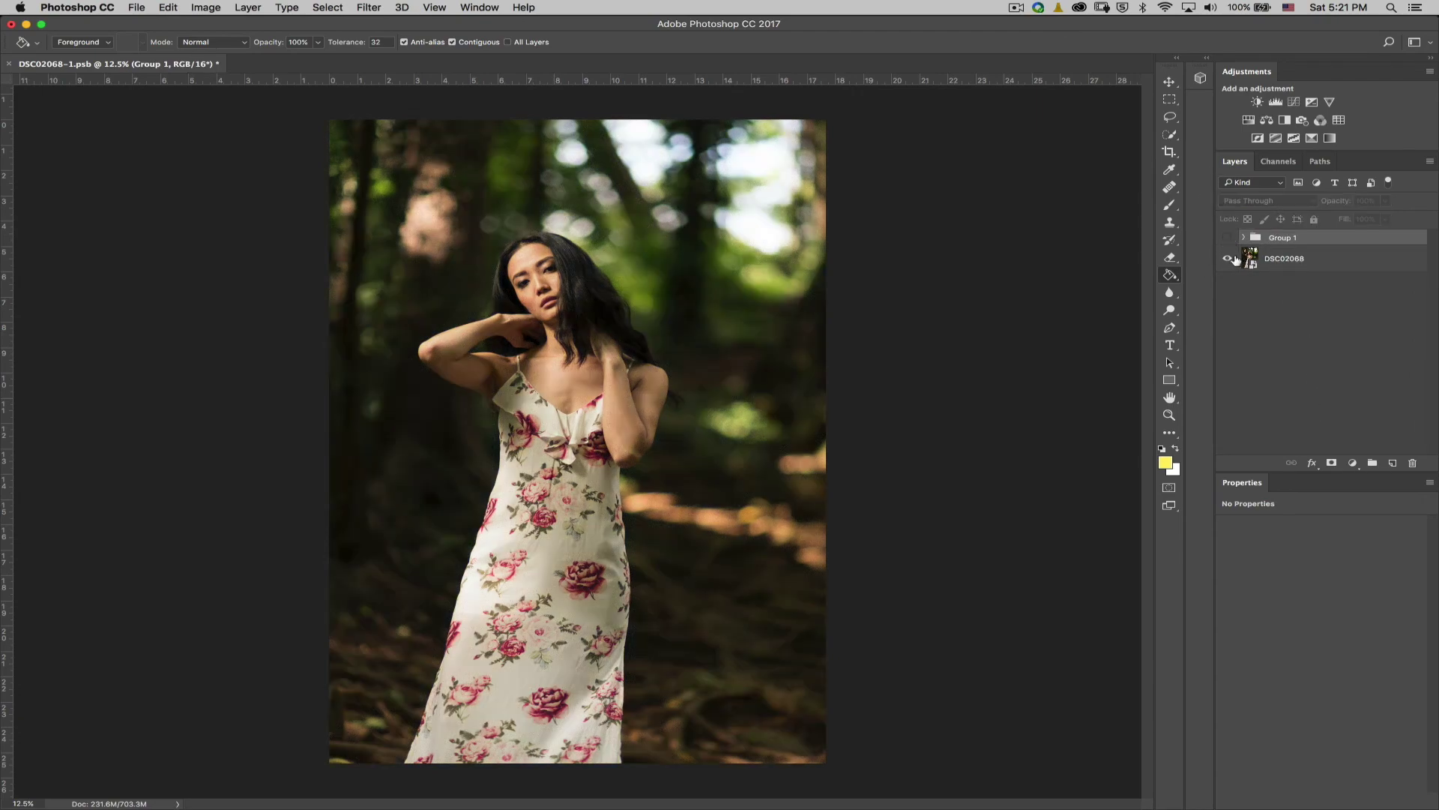
{"action": "left_click", "coordinate": [1228, 238]}
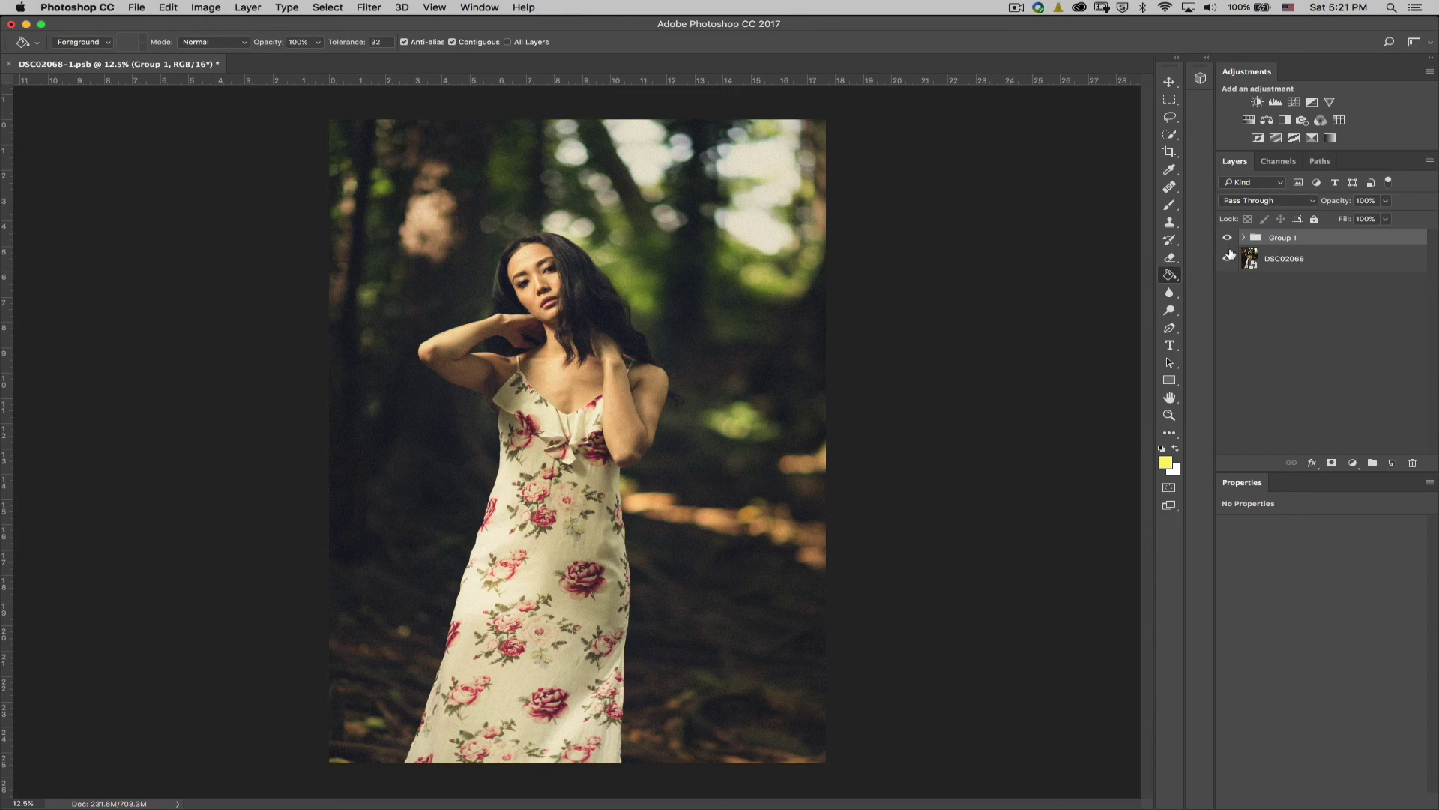
{"action": "left_click", "coordinate": [1229, 239]}
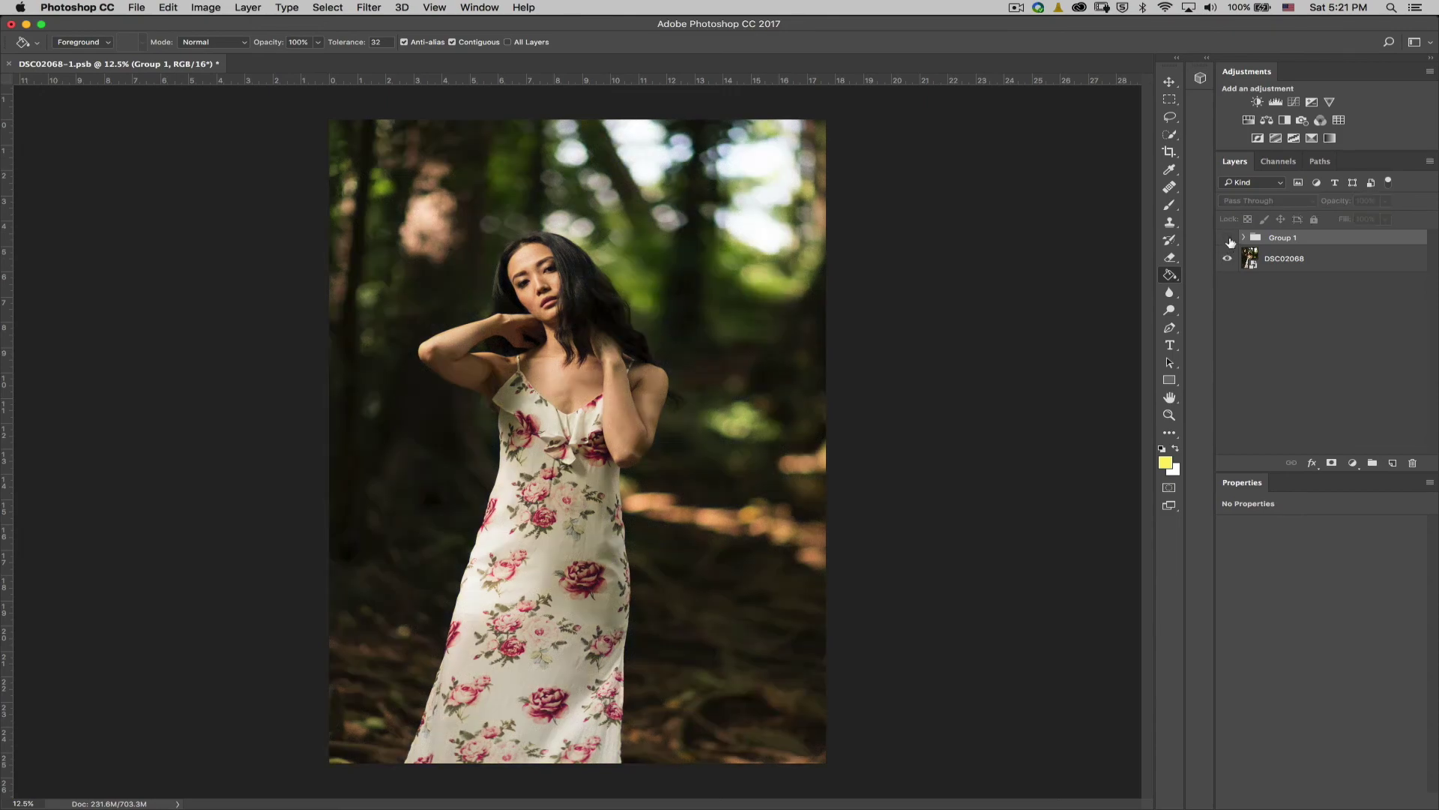
{"action": "left_click", "coordinate": [1229, 239]}
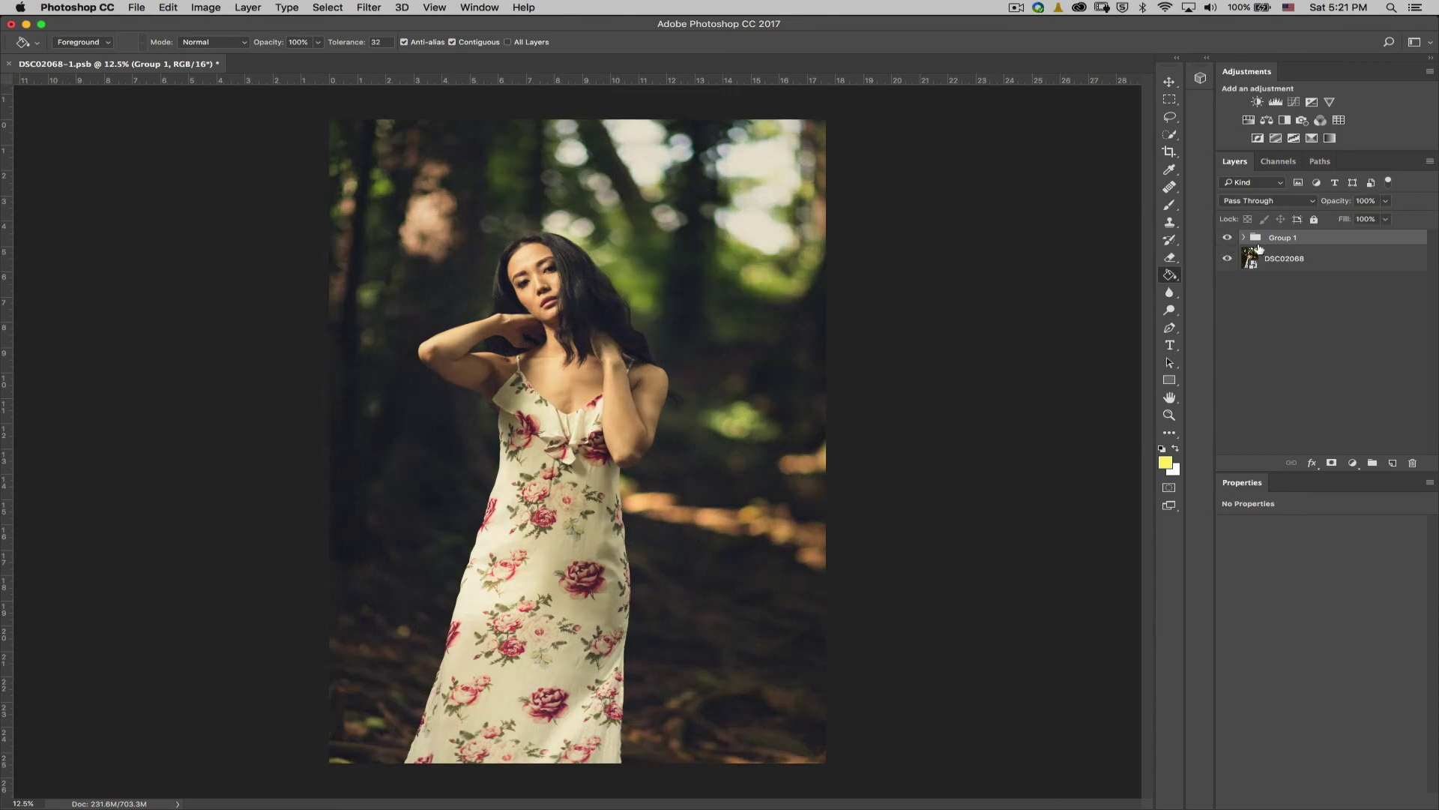
{"action": "left_click", "coordinate": [1243, 236]}
Step: Add a Brightness/Contrast layer above Layer 3 in Group 1 with Brightness 19
{"action": "left_click", "coordinate": [1300, 262]}
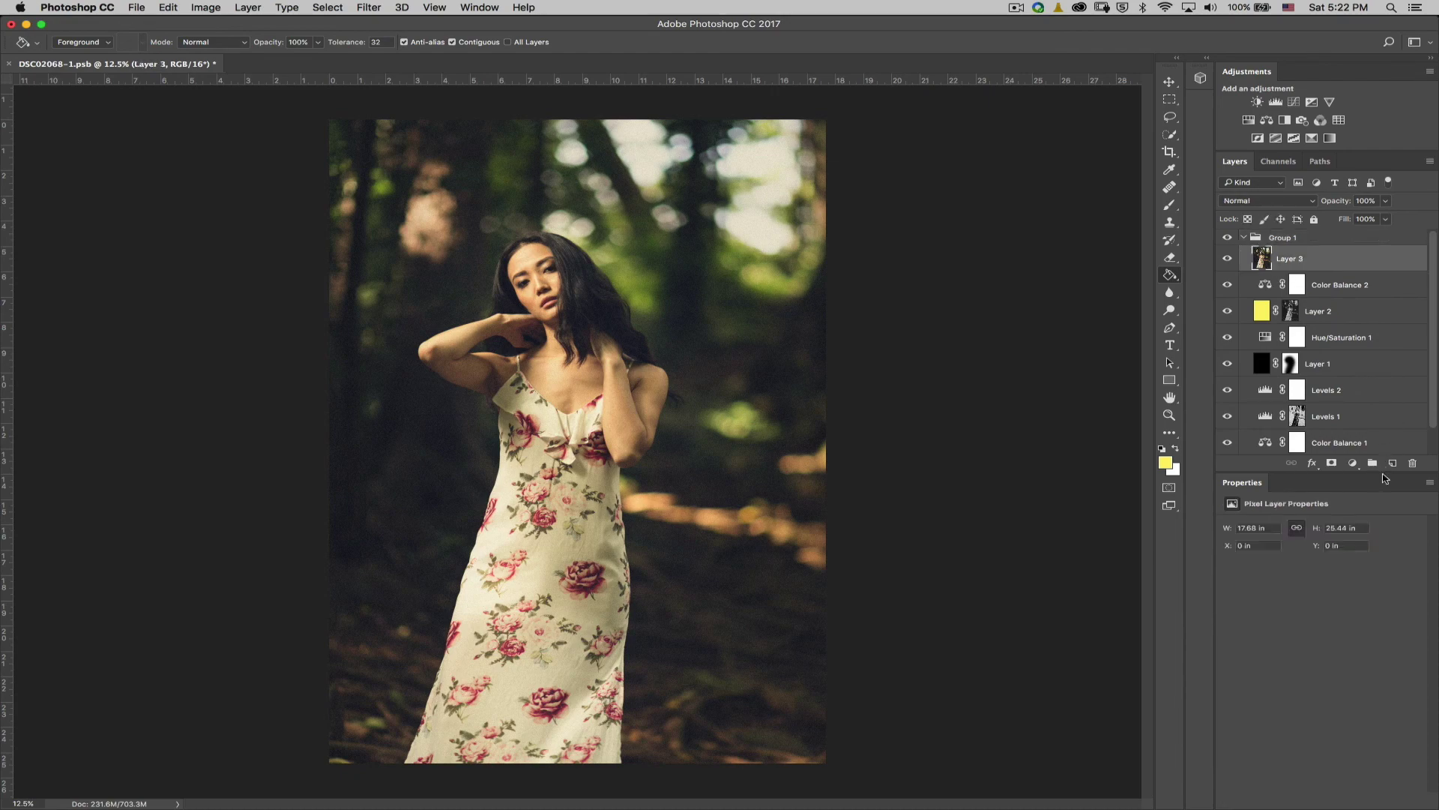
{"action": "left_click", "coordinate": [1352, 463]}
{"action": "left_click", "coordinate": [1342, 517]}
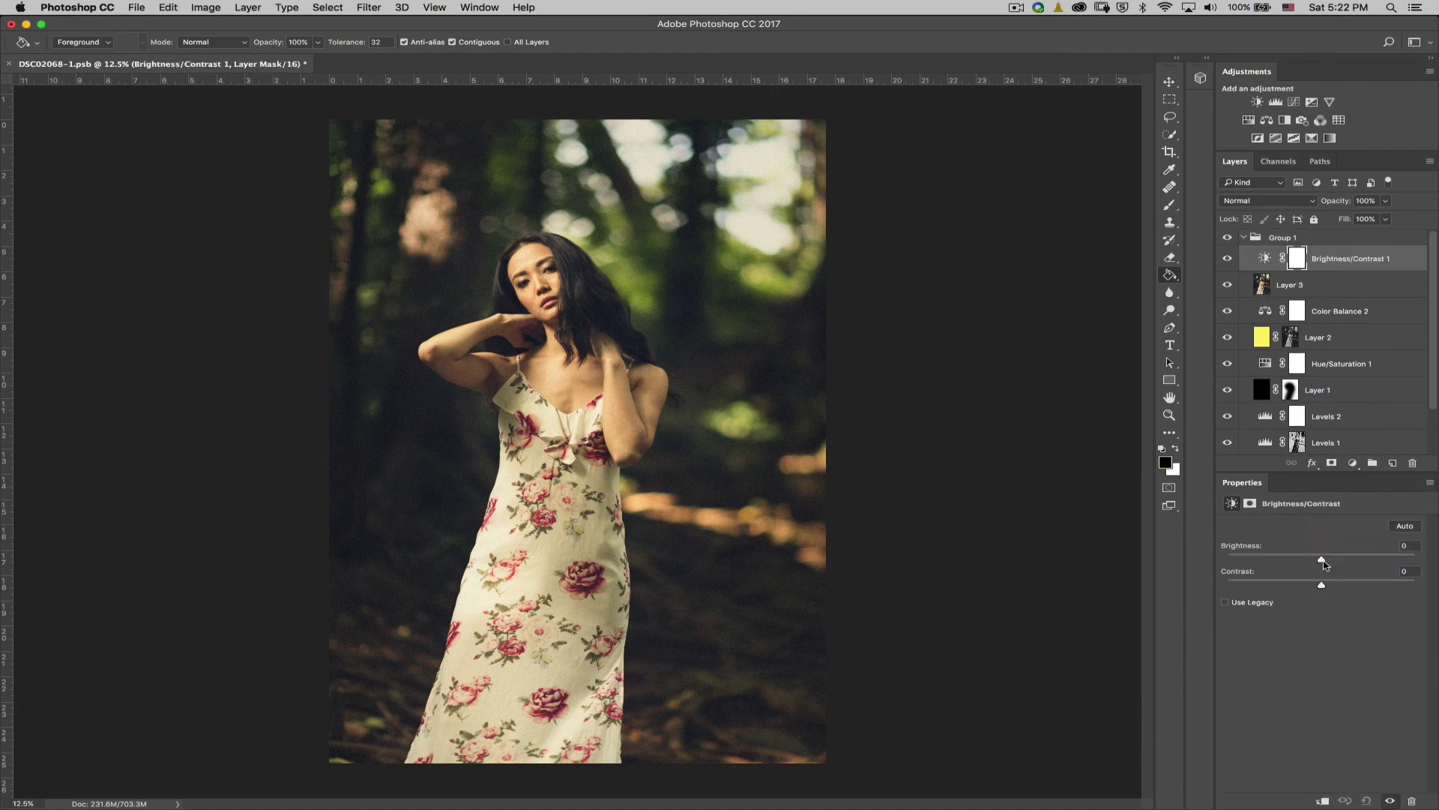
{"action": "left_click_drag", "start_coordinate": [1323, 561], "coordinate": [1334, 560]}
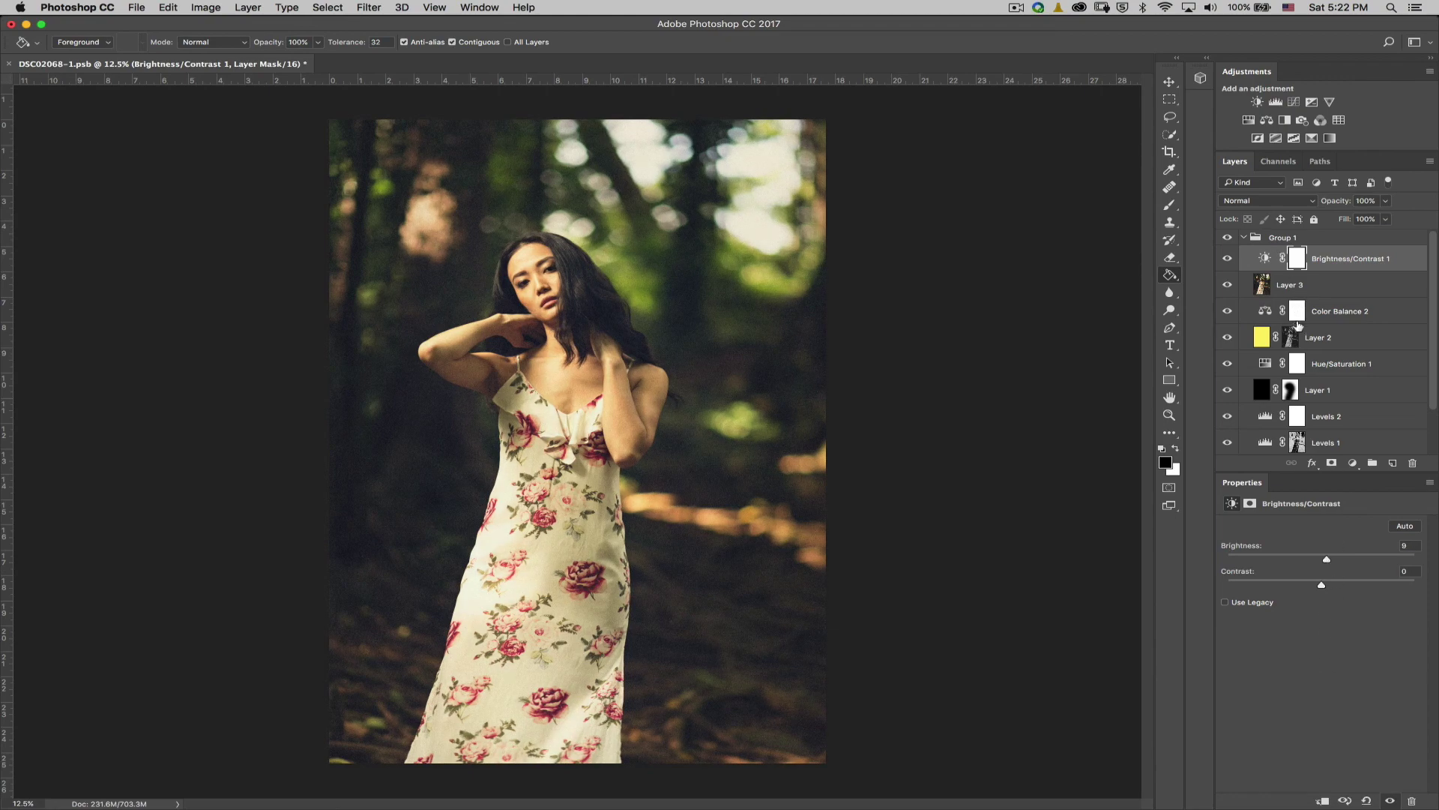
{"action": "left_click", "coordinate": [1328, 287]}
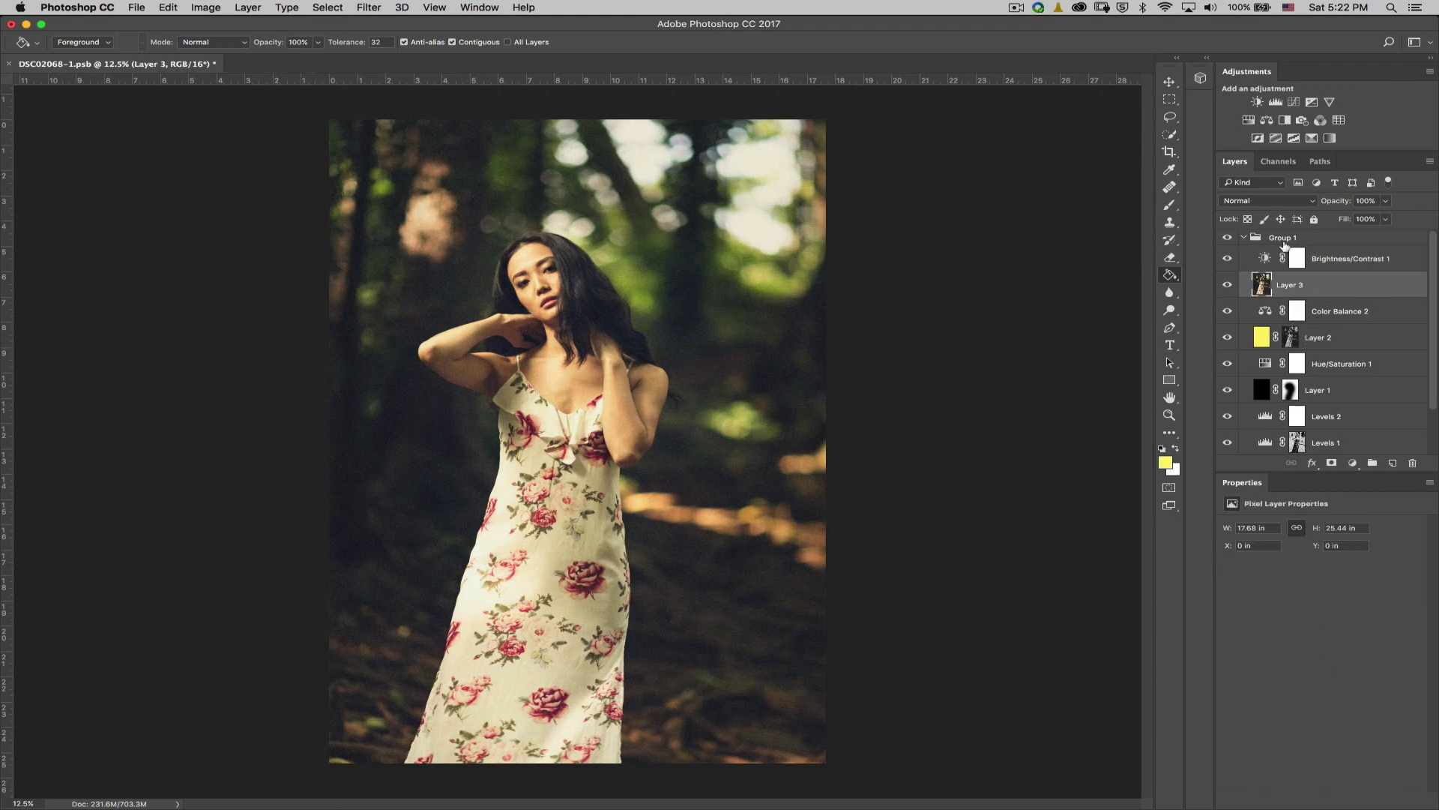
{"action": "left_click", "coordinate": [1244, 237]}
{"action": "left_click", "coordinate": [1227, 237]}
{"action": "left_click", "coordinate": [1228, 237]}
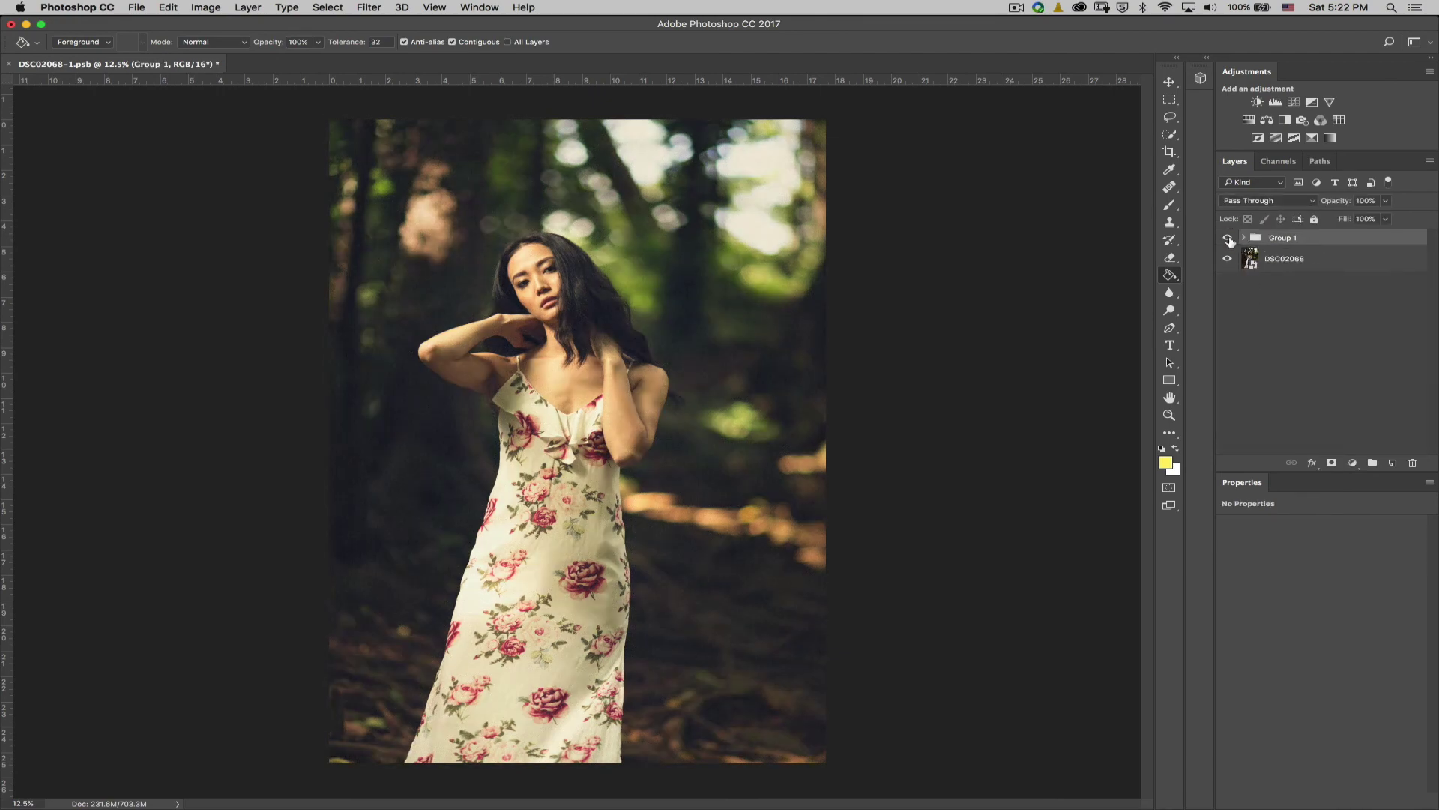
{"action": "left_click", "coordinate": [1227, 238]}
{"action": "left_click", "coordinate": [1229, 239]}
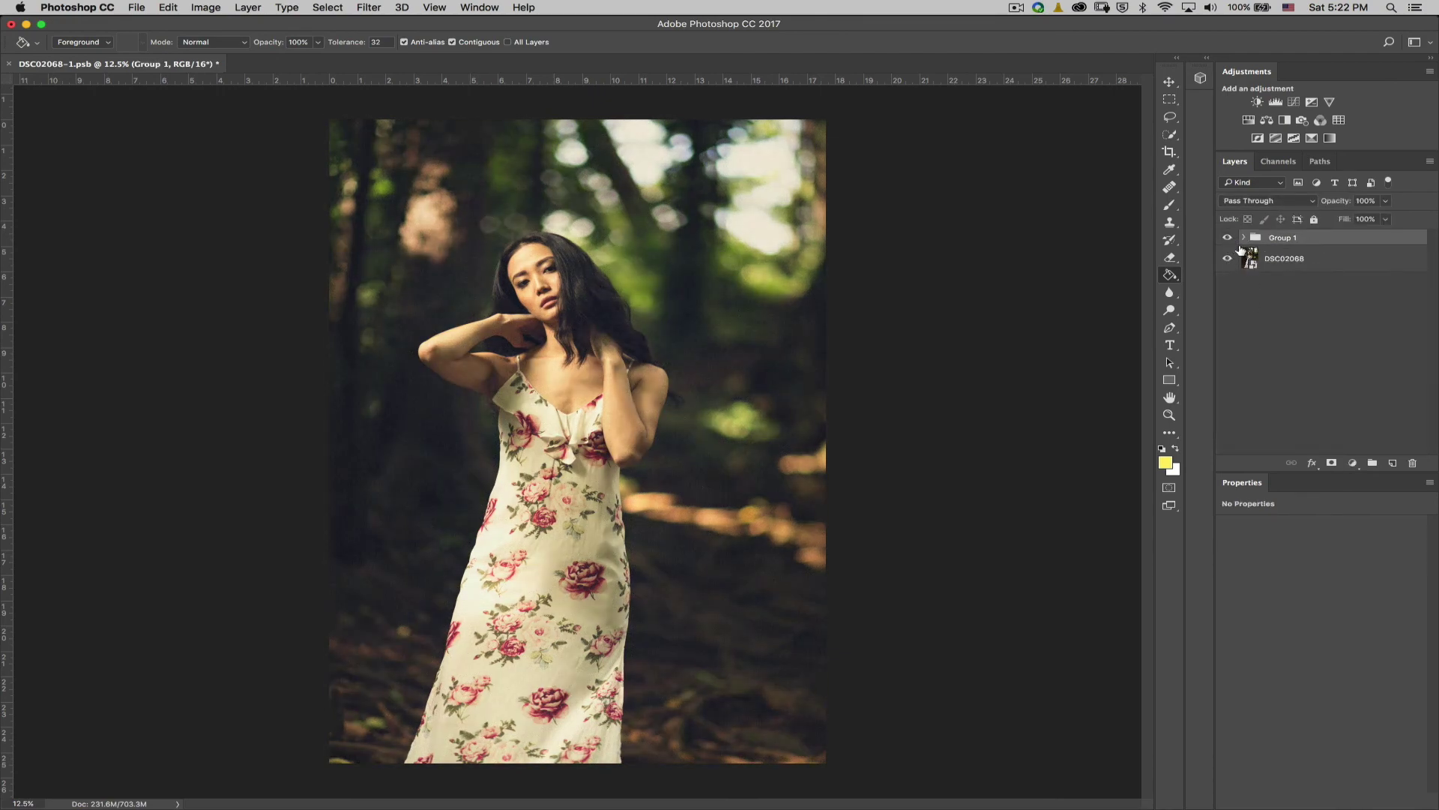